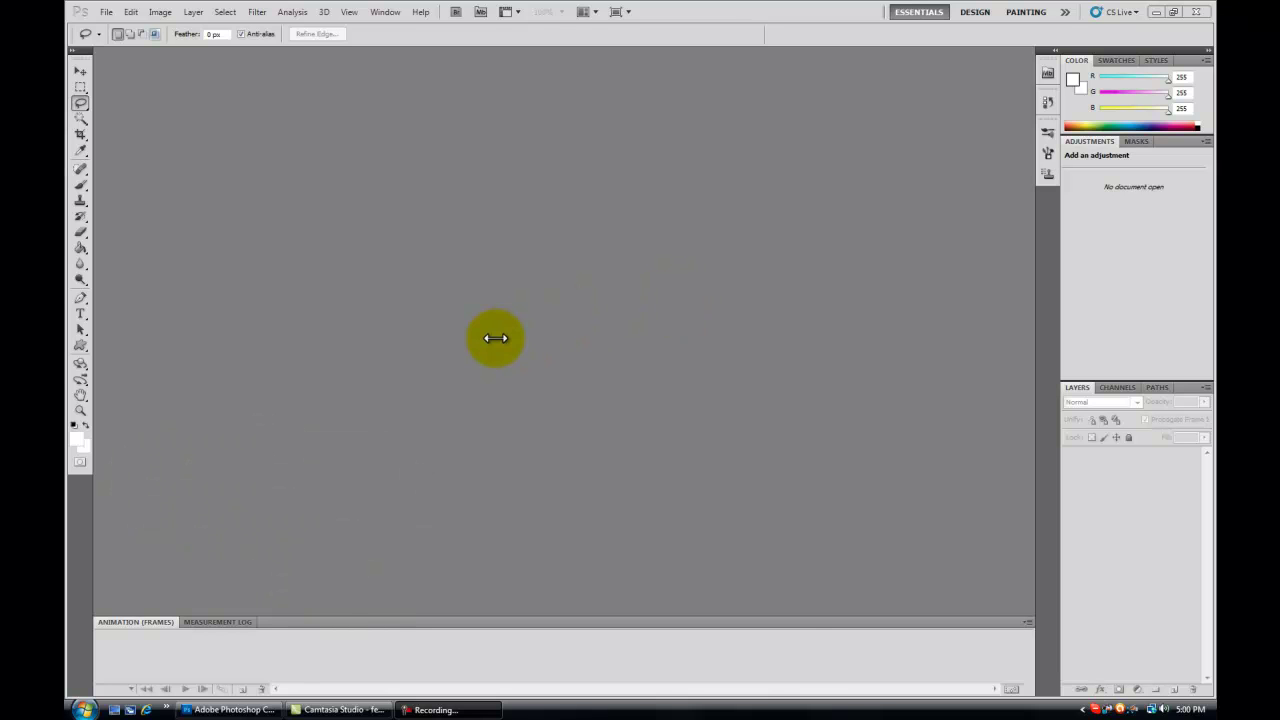
Create a new document 513 pixels wide and 513 pixels high in Grayscale color mode
{"action": "left_click", "coordinate": [106, 12]}
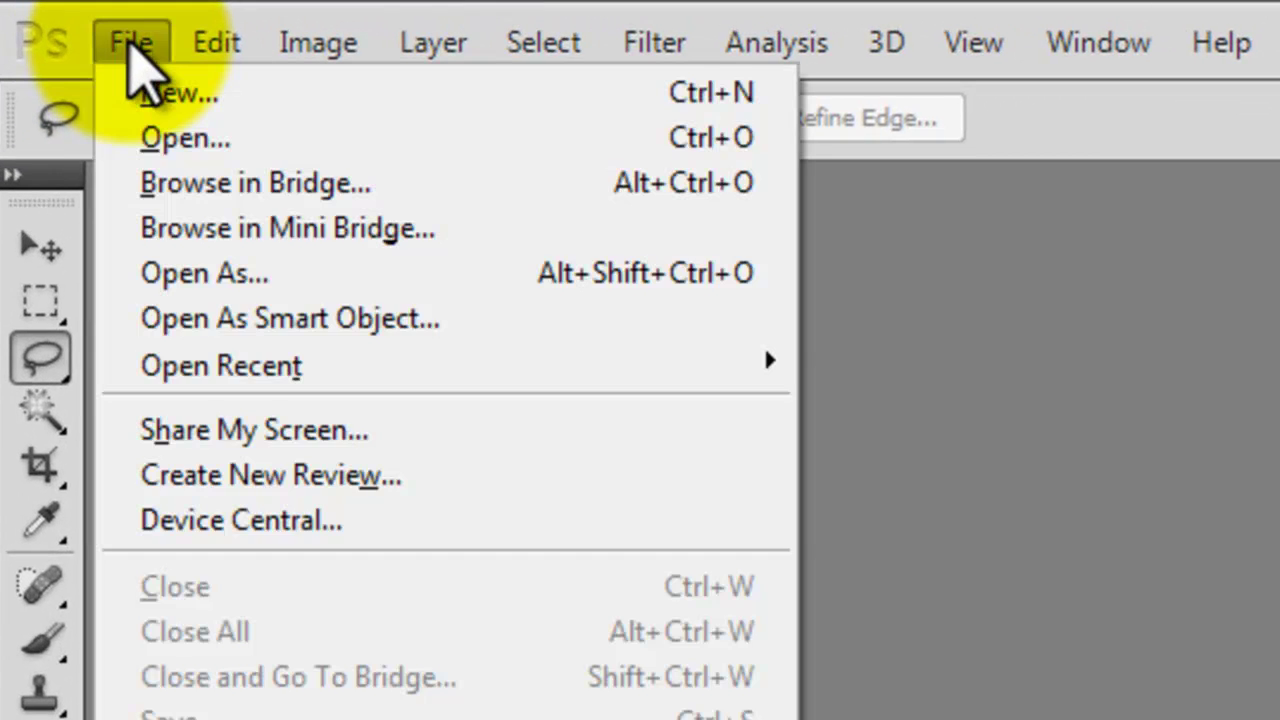
{"action": "left_click", "coordinate": [188, 98]}
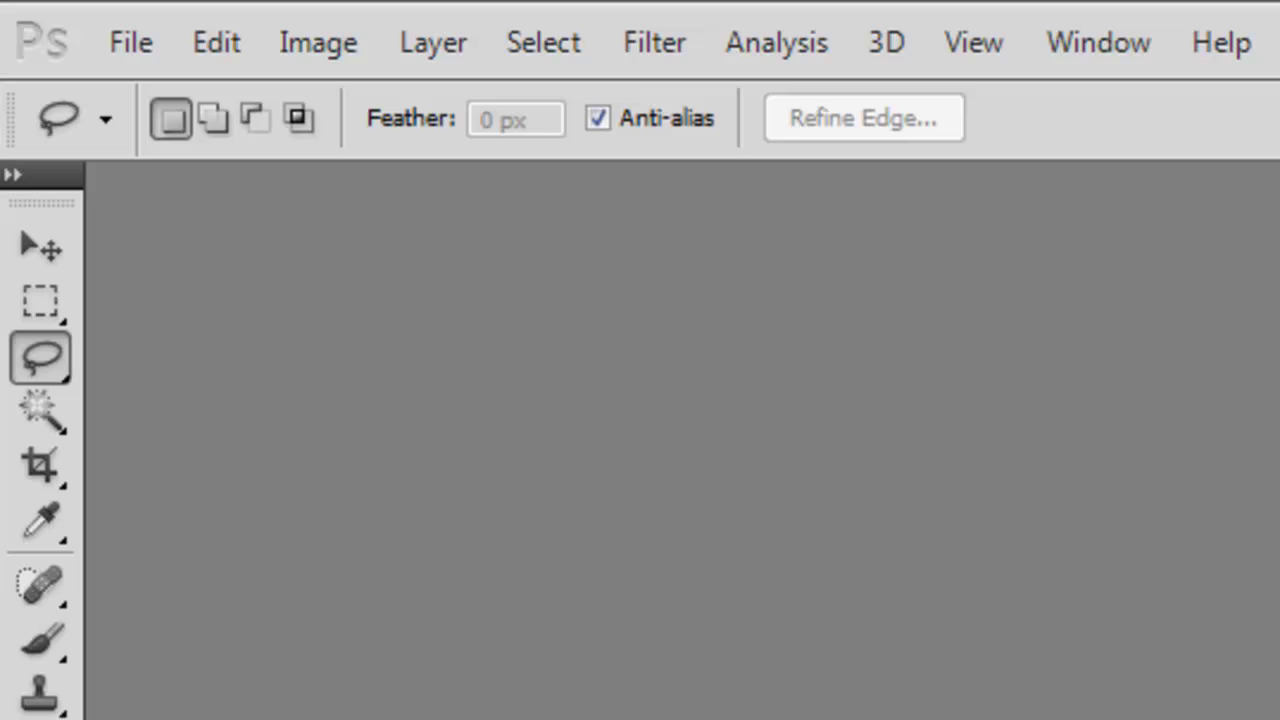
{"action": "key", "text": "ctrl+n"}
{"action": "key", "text": "BackSpace"}
{"action": "type", "text": "513"}
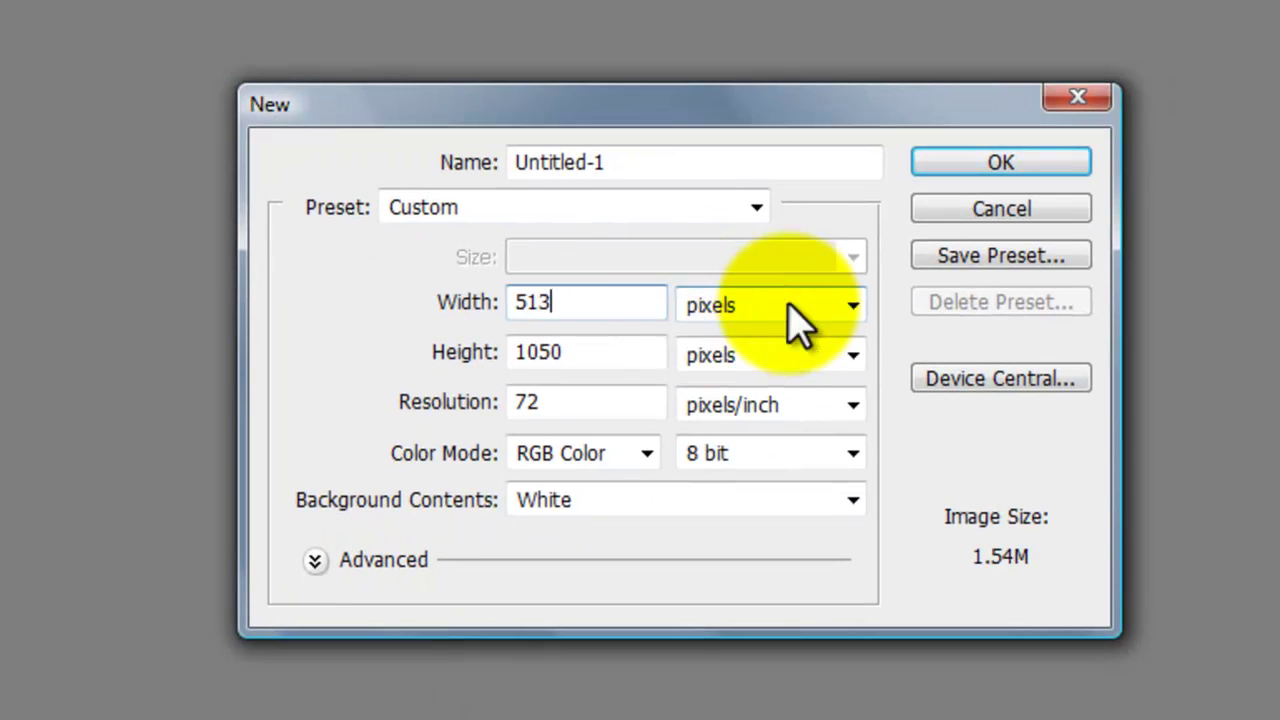
{"action": "left_click", "coordinate": [617, 355]}
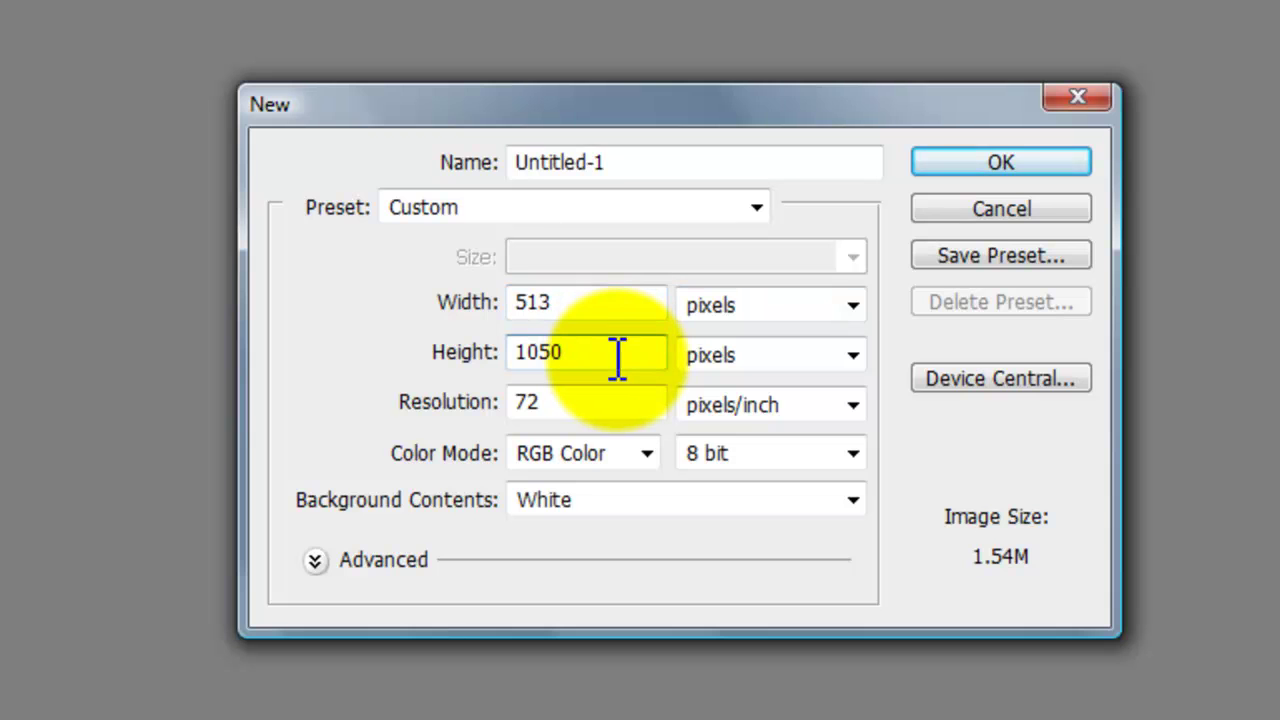
{"action": "key", "text": "BackSpace"}
{"action": "key", "text": "BackSpace"}
{"action": "key", "text": "BackSpace"}
{"action": "key", "text": "BackSpace"}
{"action": "type", "text": "513"}
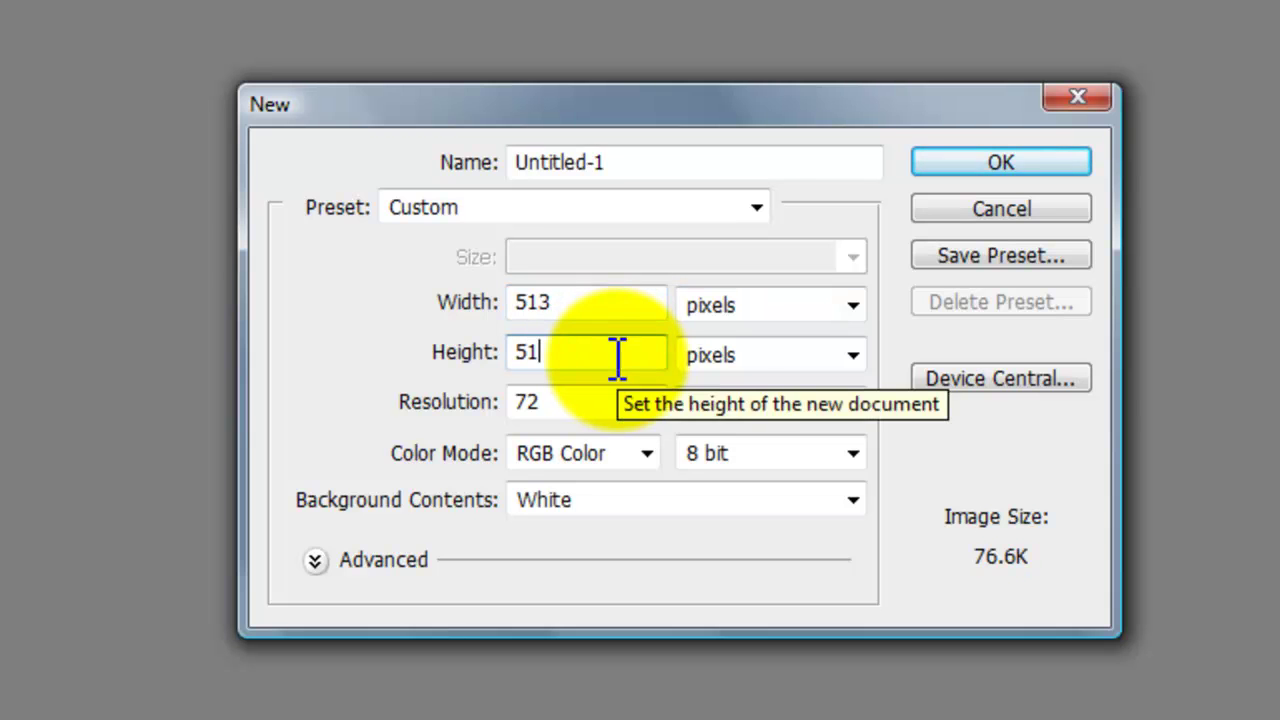
{"action": "left_click", "coordinate": [645, 452]}
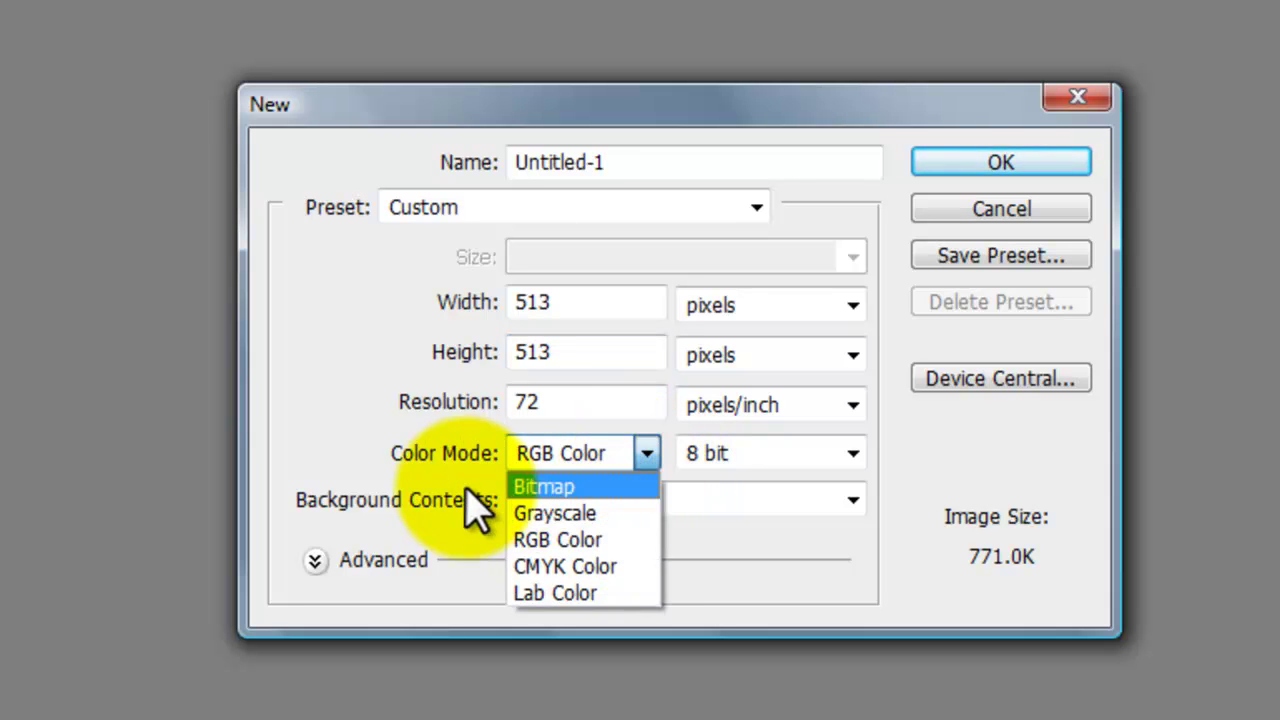
{"action": "left_click", "coordinate": [567, 512]}
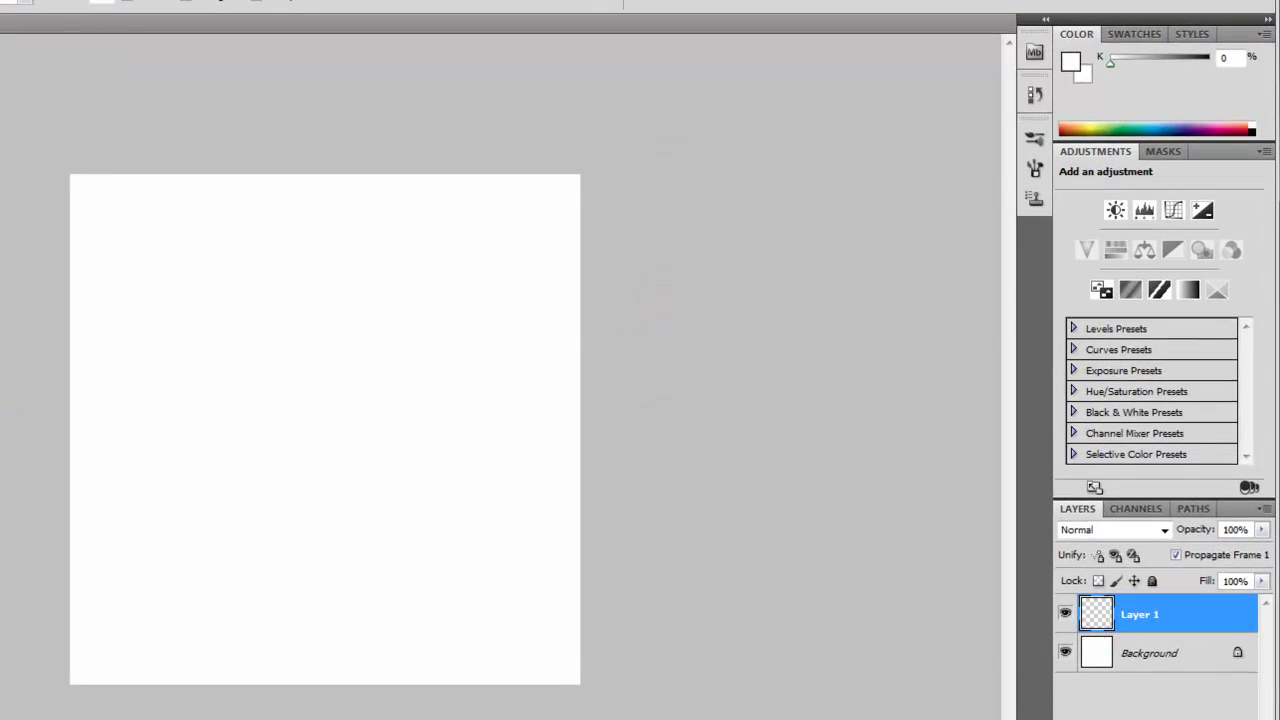
Set the foreground color to black (000000) and fill Layer 1 with it using the Paint Bucket
{"action": "left_click", "coordinate": [18, 440]}
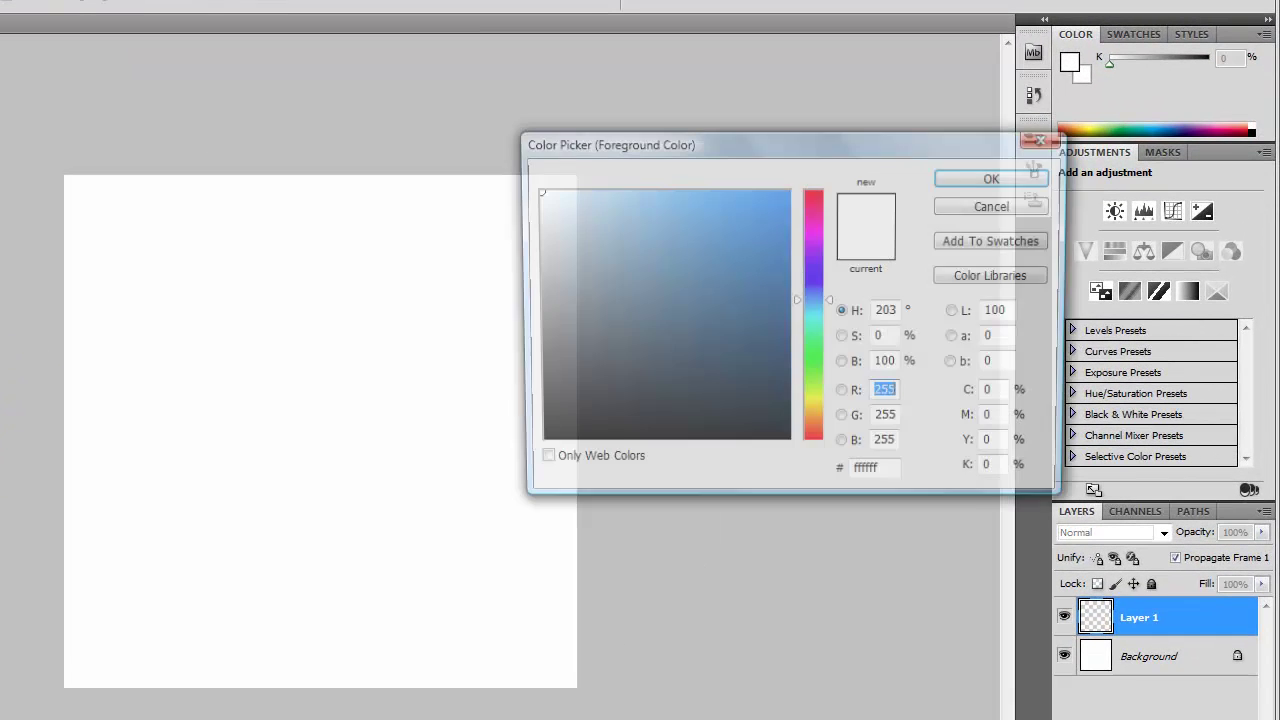
{"action": "left_click", "coordinate": [788, 444]}
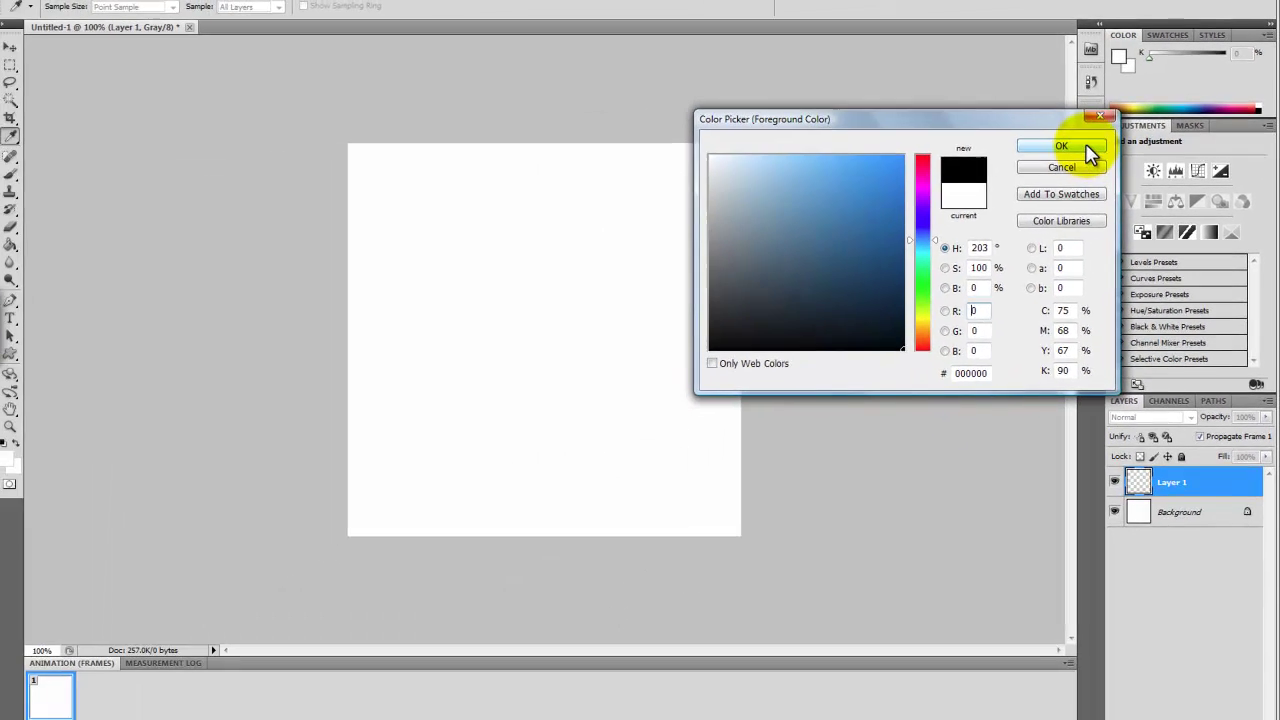
{"action": "left_click", "coordinate": [1088, 150]}
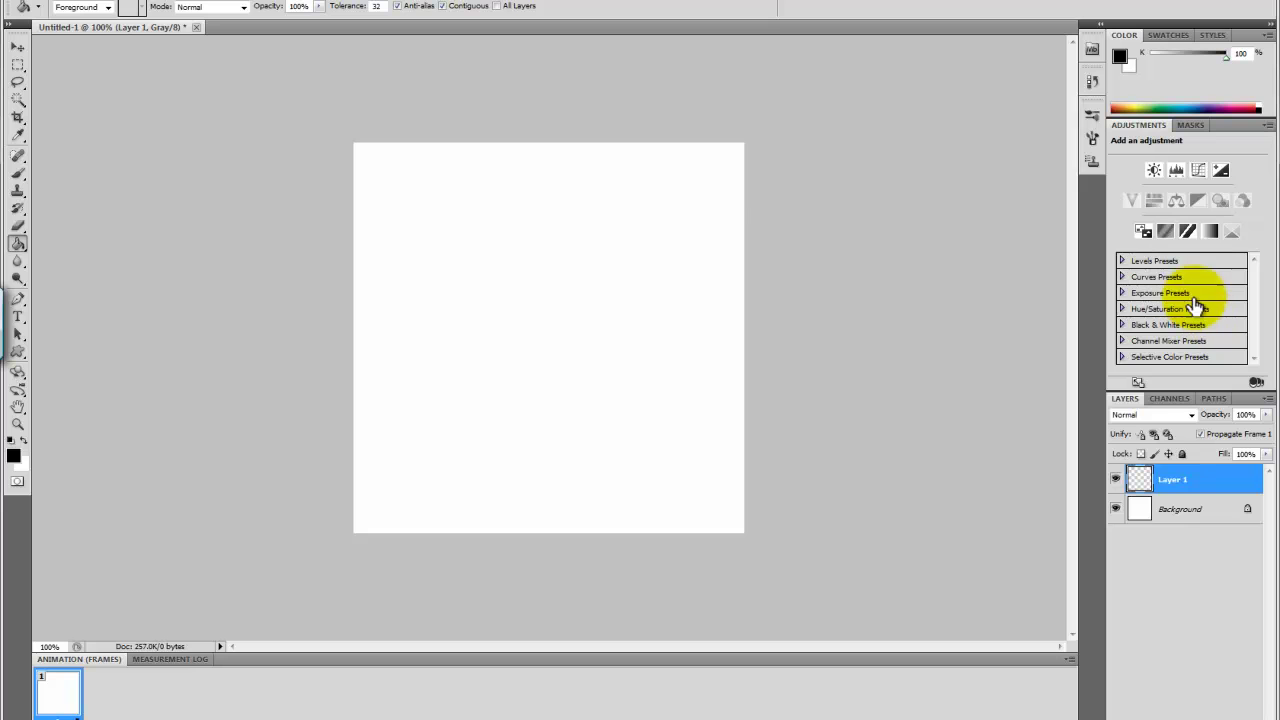
{"action": "left_click", "coordinate": [576, 312]}
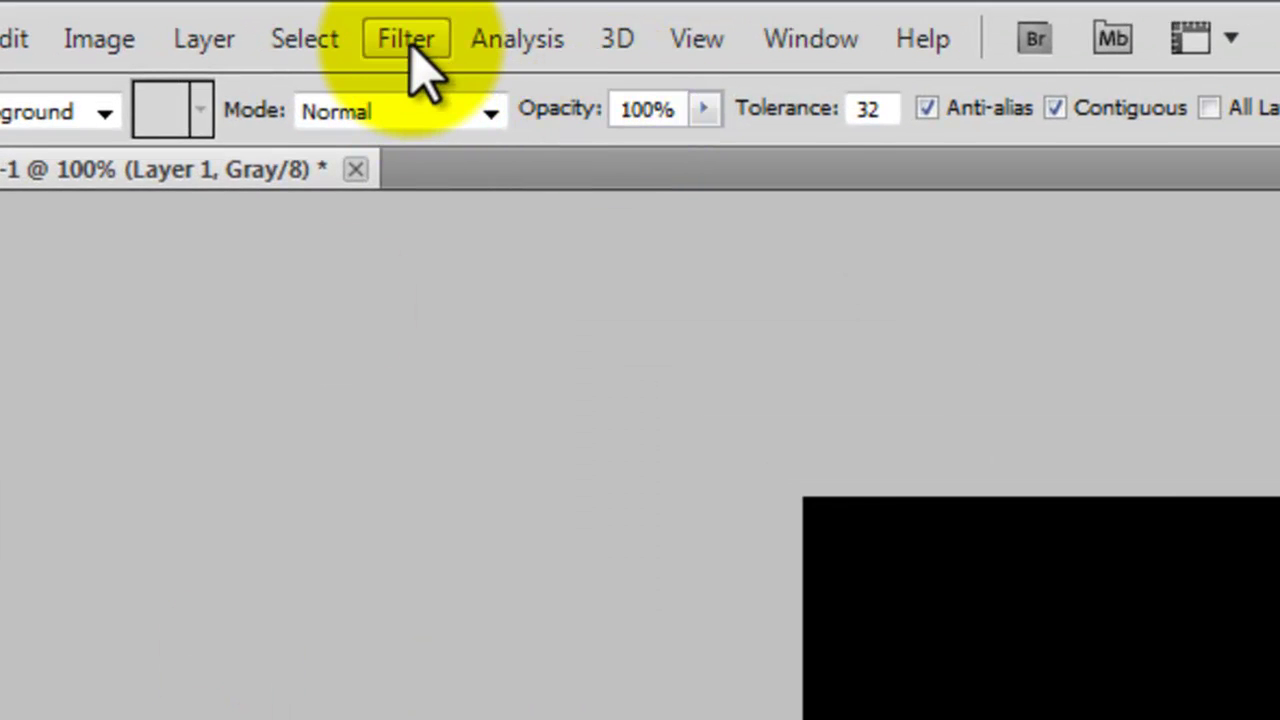
Apply the Clouds render filter to the black-filled Layer 1
{"action": "left_click", "coordinate": [346, 24]}
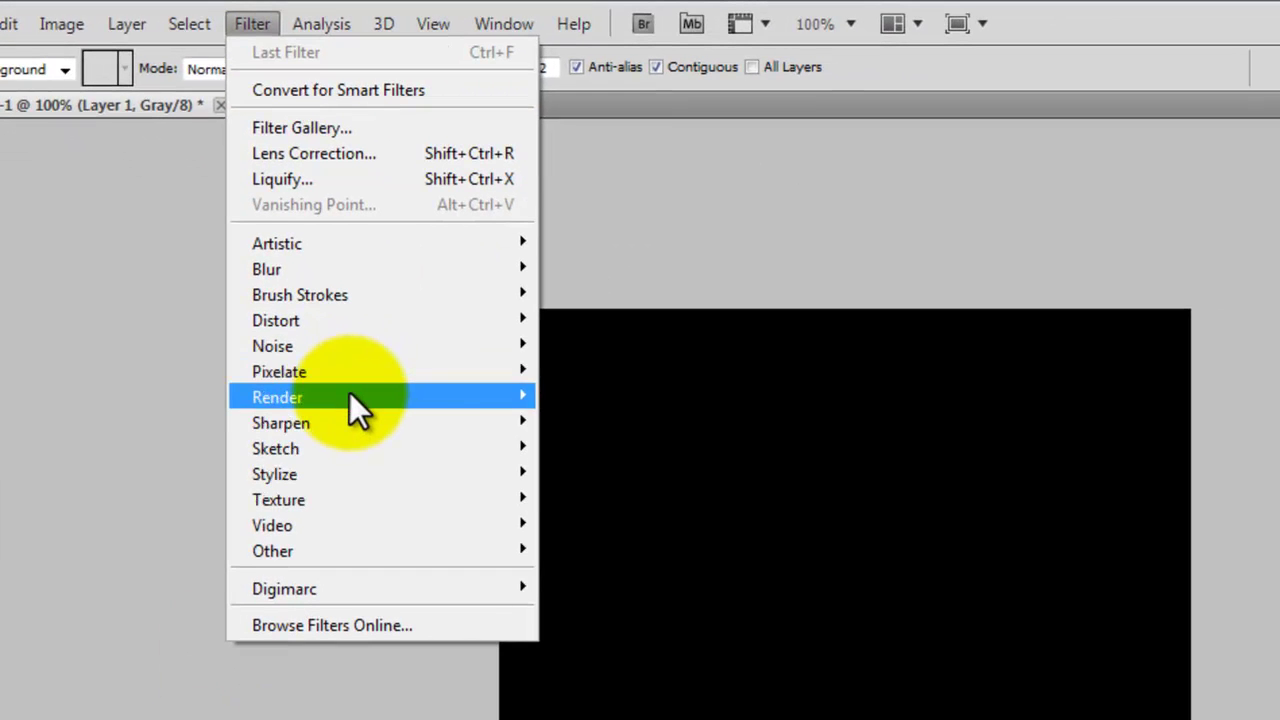
{"action": "mouse_move", "coordinate": [560, 640]}
{"action": "left_click", "coordinate": [630, 396]}
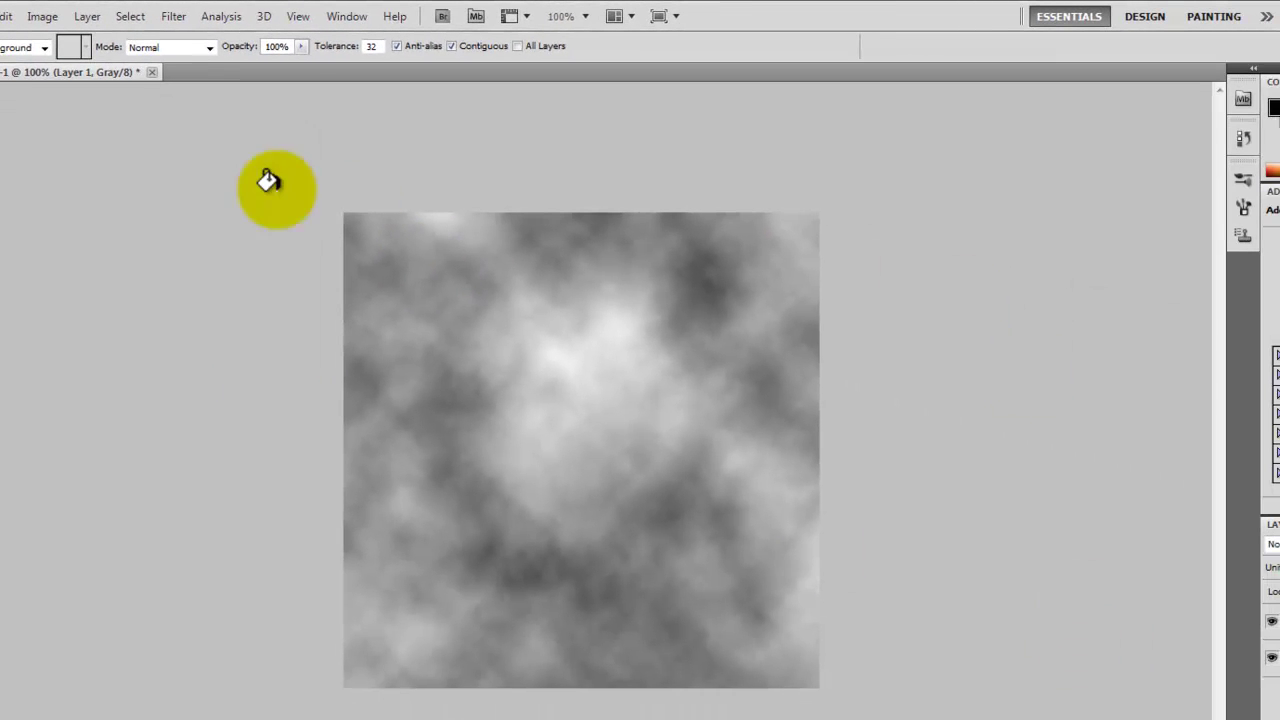
Reapply the Clouds render filter to Layer 1 four times to generate different cloud patterns
{"action": "left_click", "coordinate": [165, 16]}
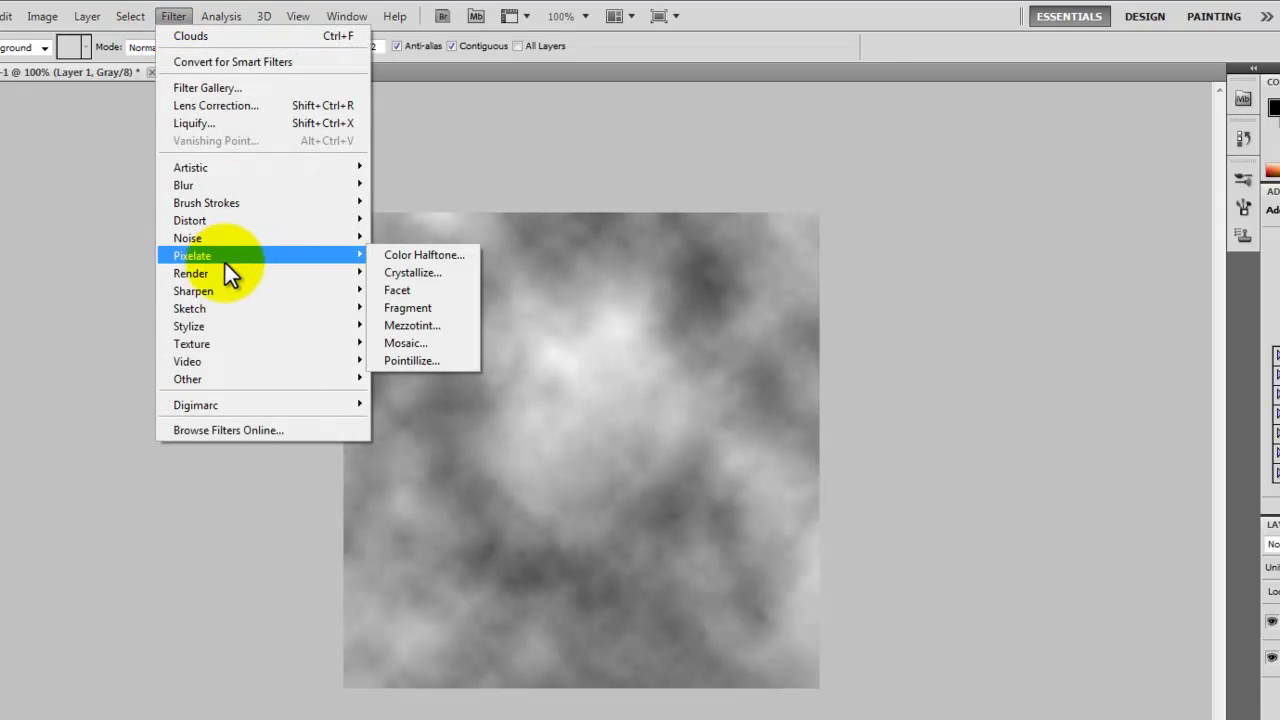
{"action": "mouse_move", "coordinate": [221, 269]}
{"action": "left_click", "coordinate": [438, 274]}
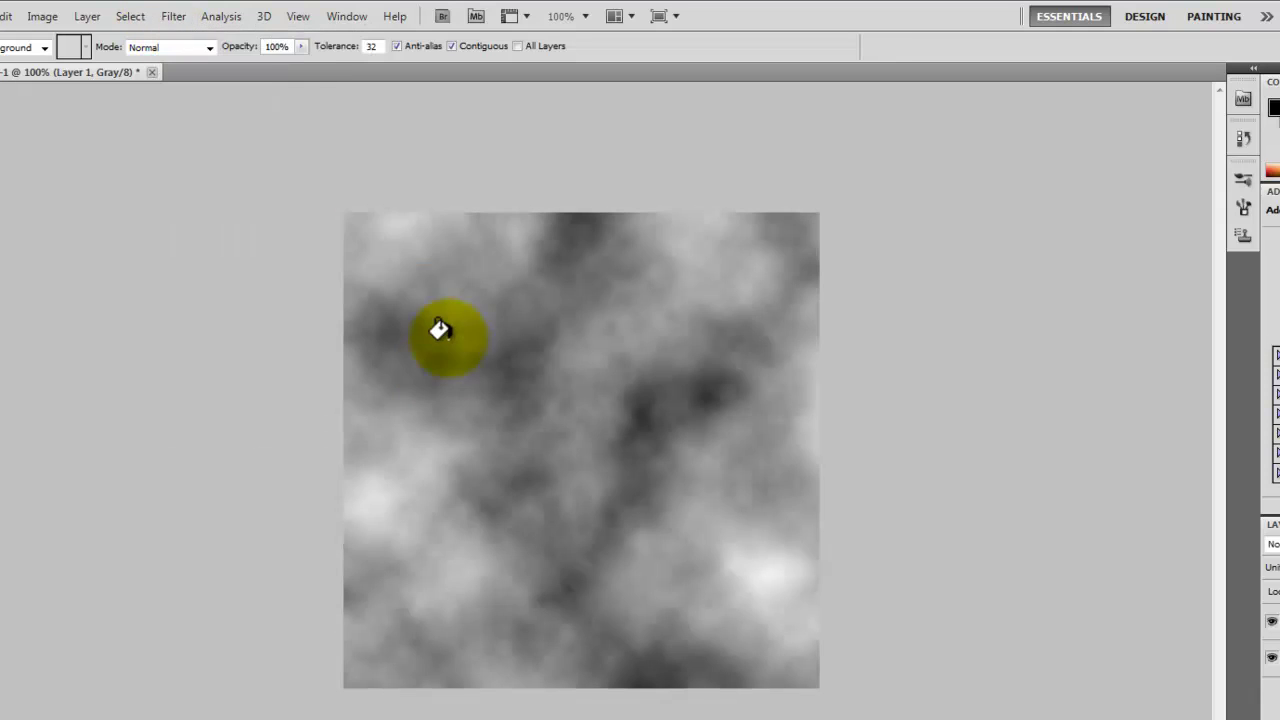
{"action": "left_click", "coordinate": [184, 17]}
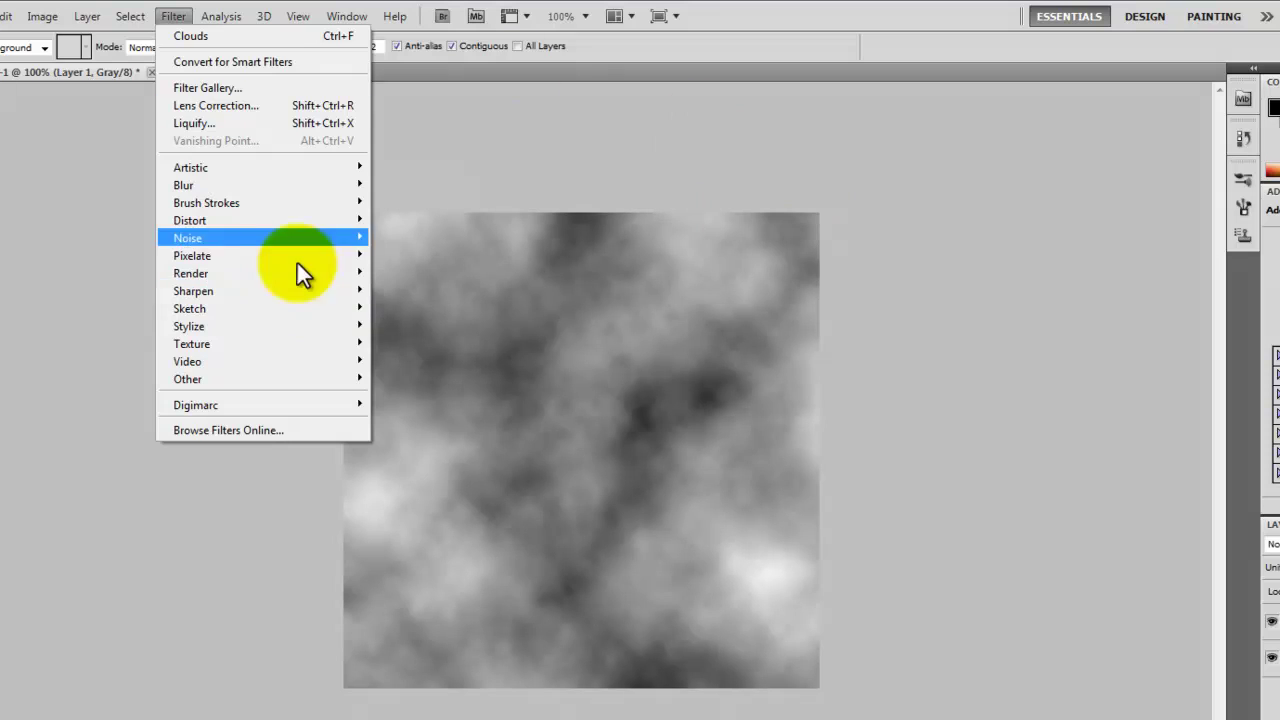
{"action": "mouse_move", "coordinate": [297, 278]}
{"action": "left_click", "coordinate": [400, 277]}
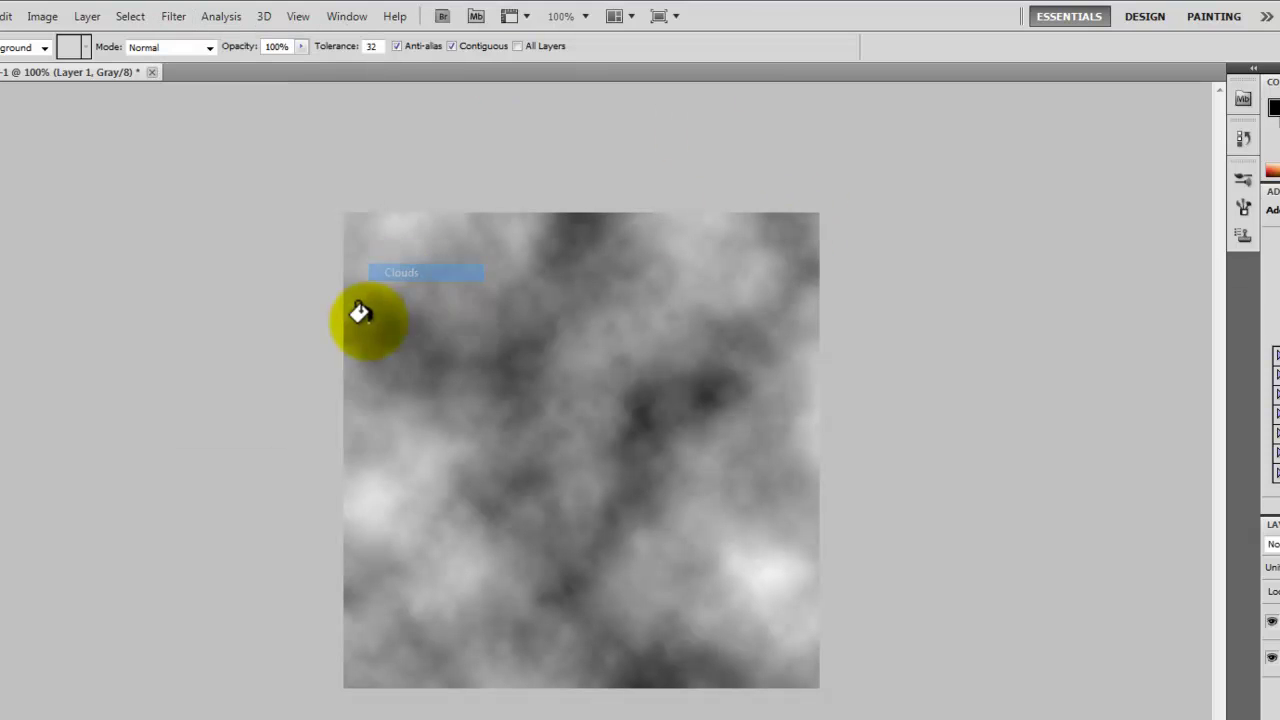
{"action": "left_click", "coordinate": [174, 16]}
{"action": "mouse_move", "coordinate": [256, 275]}
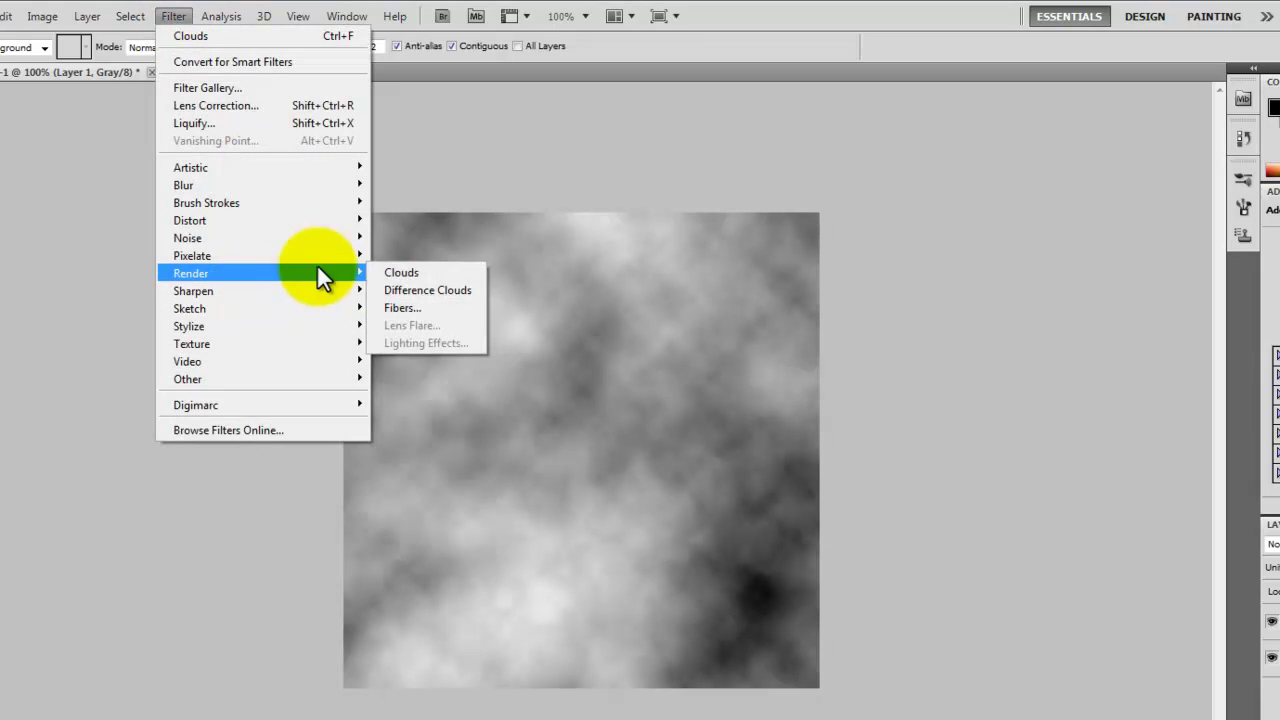
{"action": "left_click", "coordinate": [388, 275]}
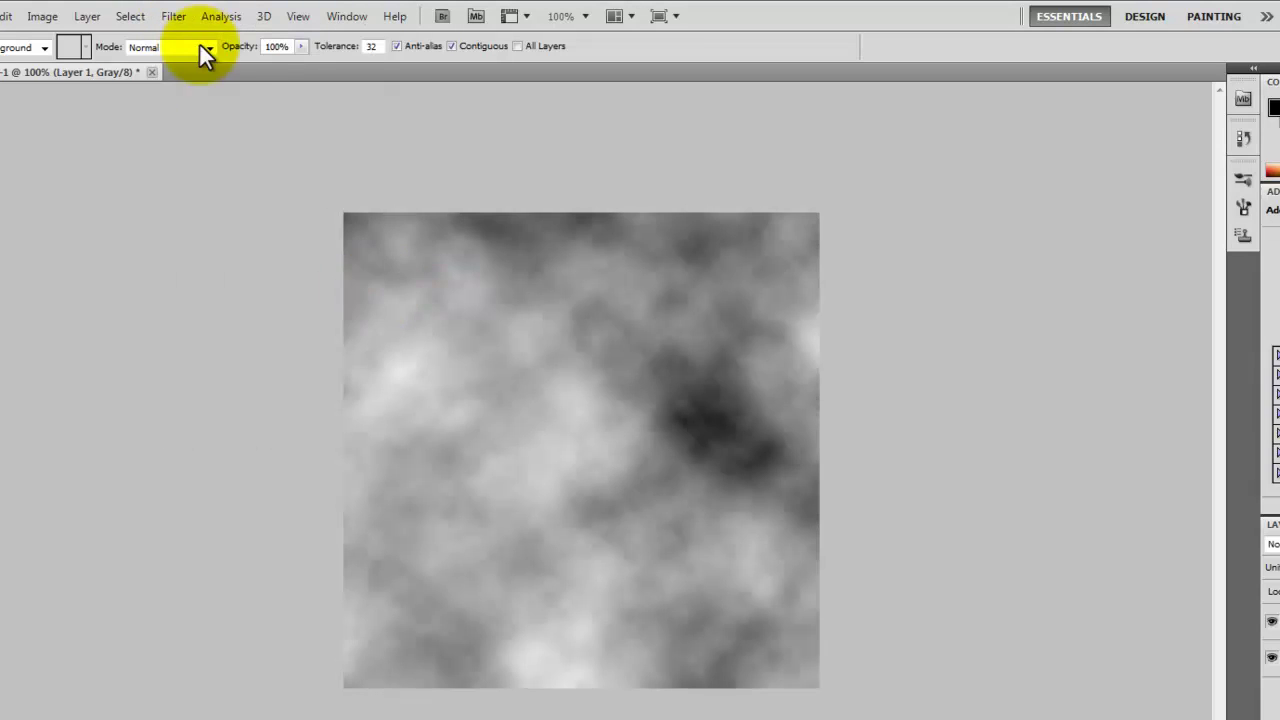
{"action": "left_click", "coordinate": [183, 19]}
{"action": "mouse_move", "coordinate": [307, 271]}
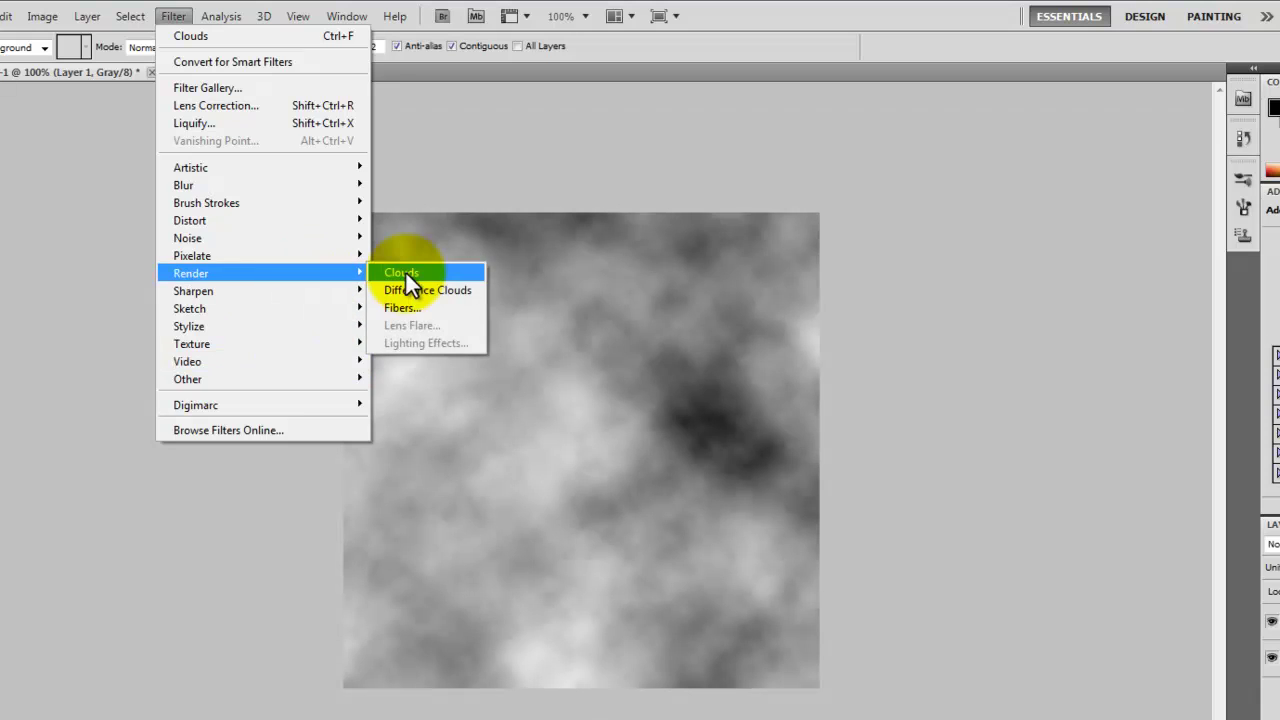
{"action": "left_click", "coordinate": [408, 270]}
Apply the Difference Clouds render filter over the cloud pattern on Layer 1
{"action": "left_click", "coordinate": [170, 15]}
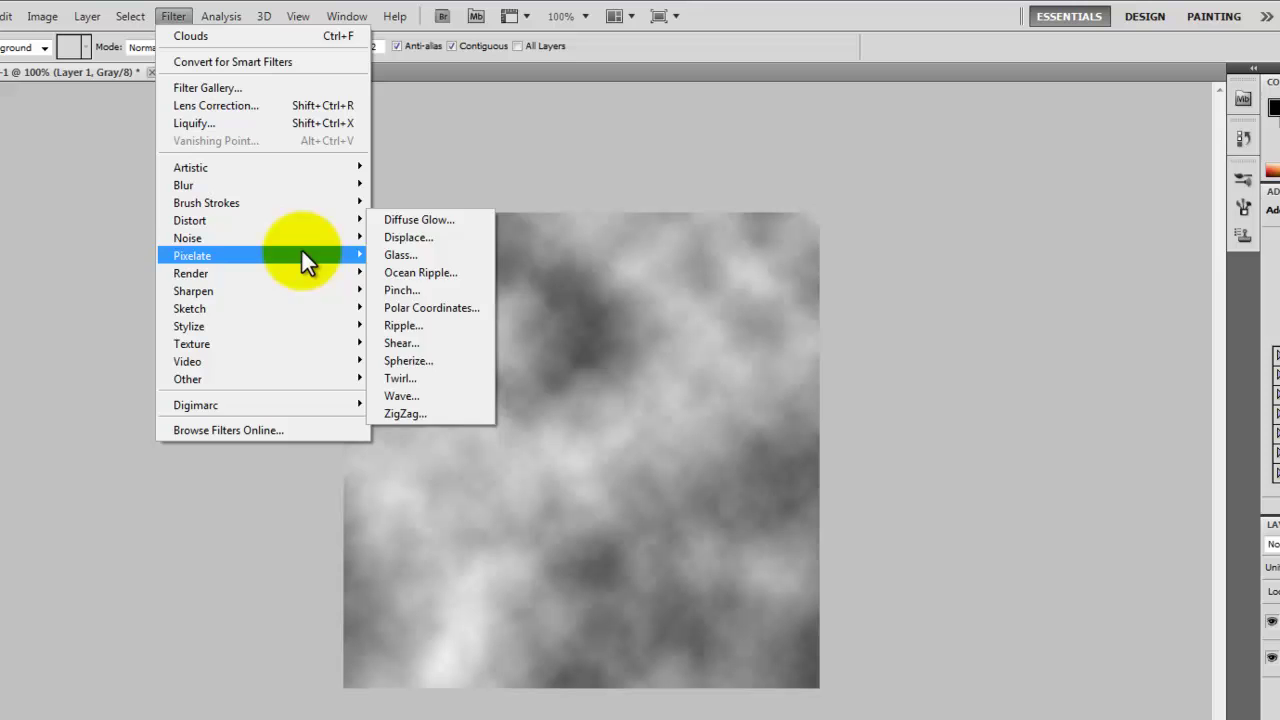
{"action": "mouse_move", "coordinate": [276, 270]}
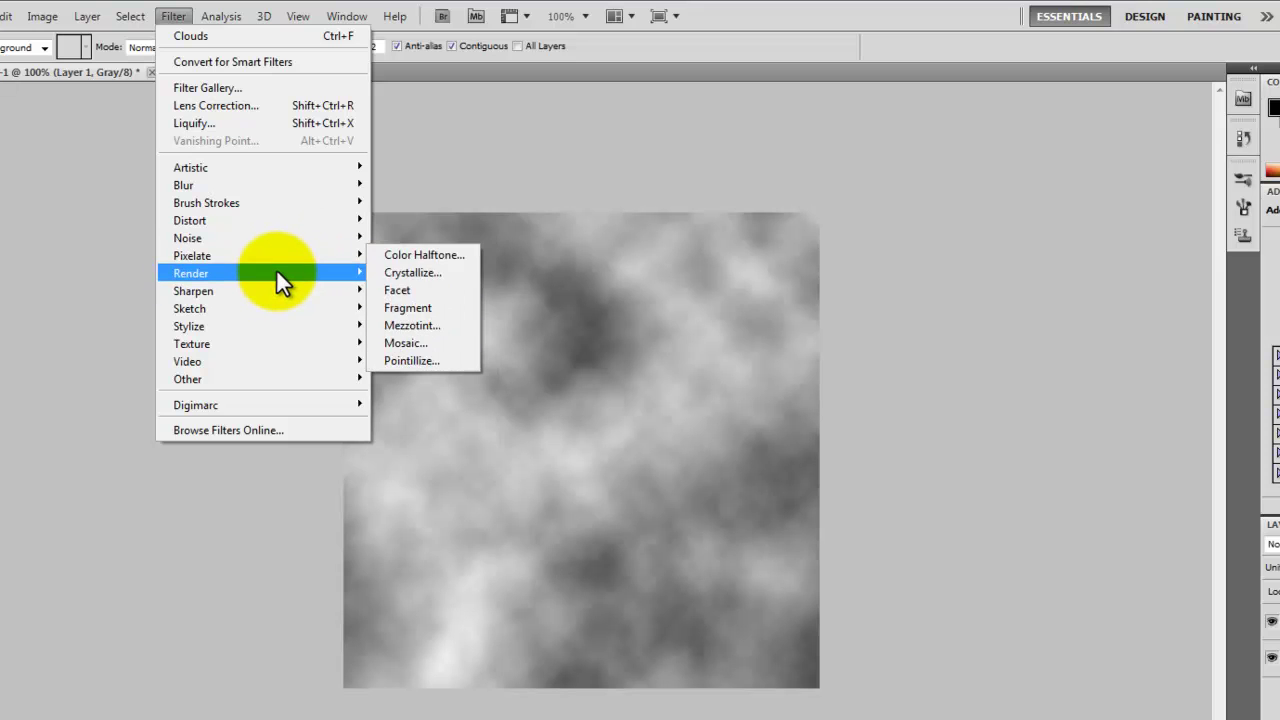
{"action": "left_click", "coordinate": [433, 290]}
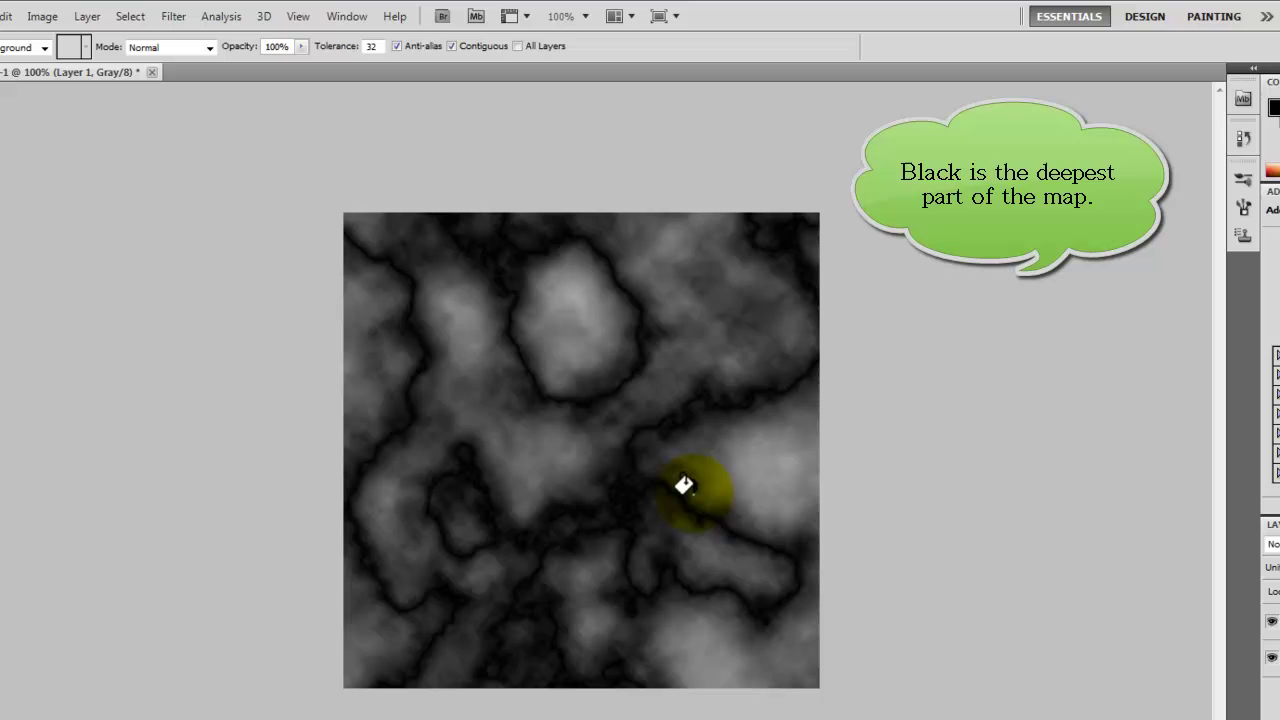
Replace the difference clouds pattern on Layer 1 with a fresh Clouds render
{"action": "left_click", "coordinate": [170, 18]}
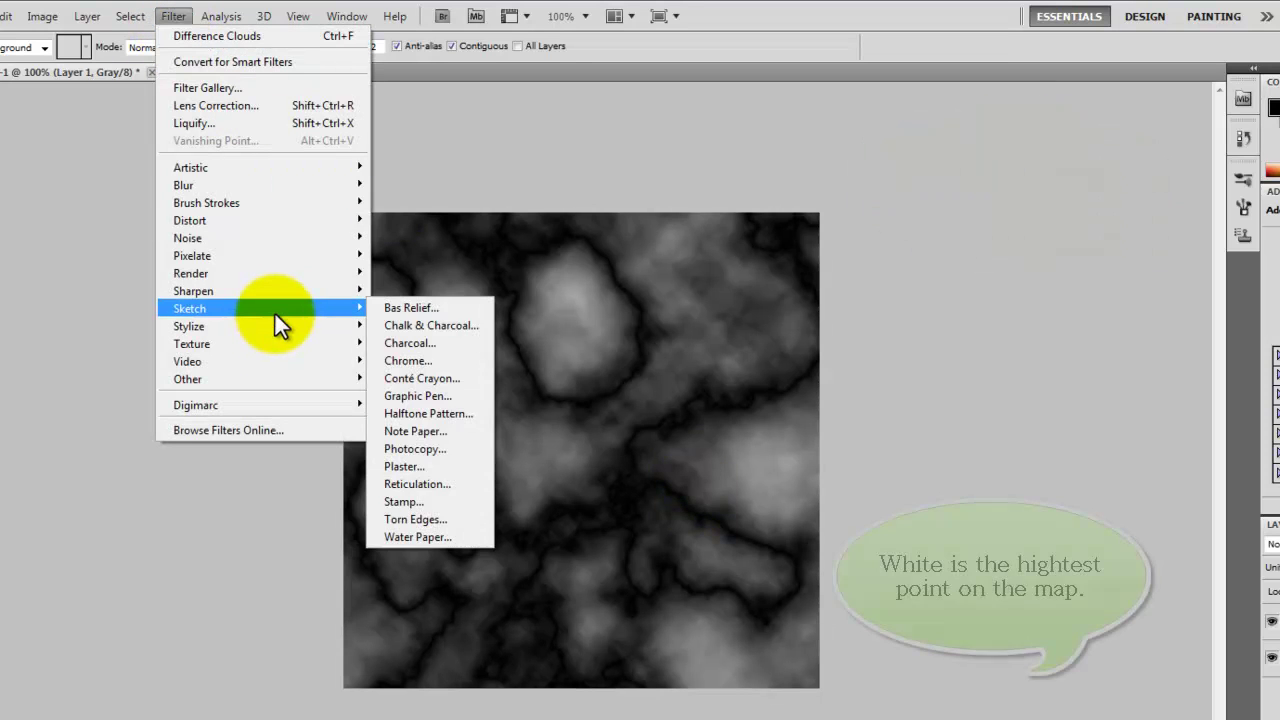
{"action": "mouse_move", "coordinate": [310, 276]}
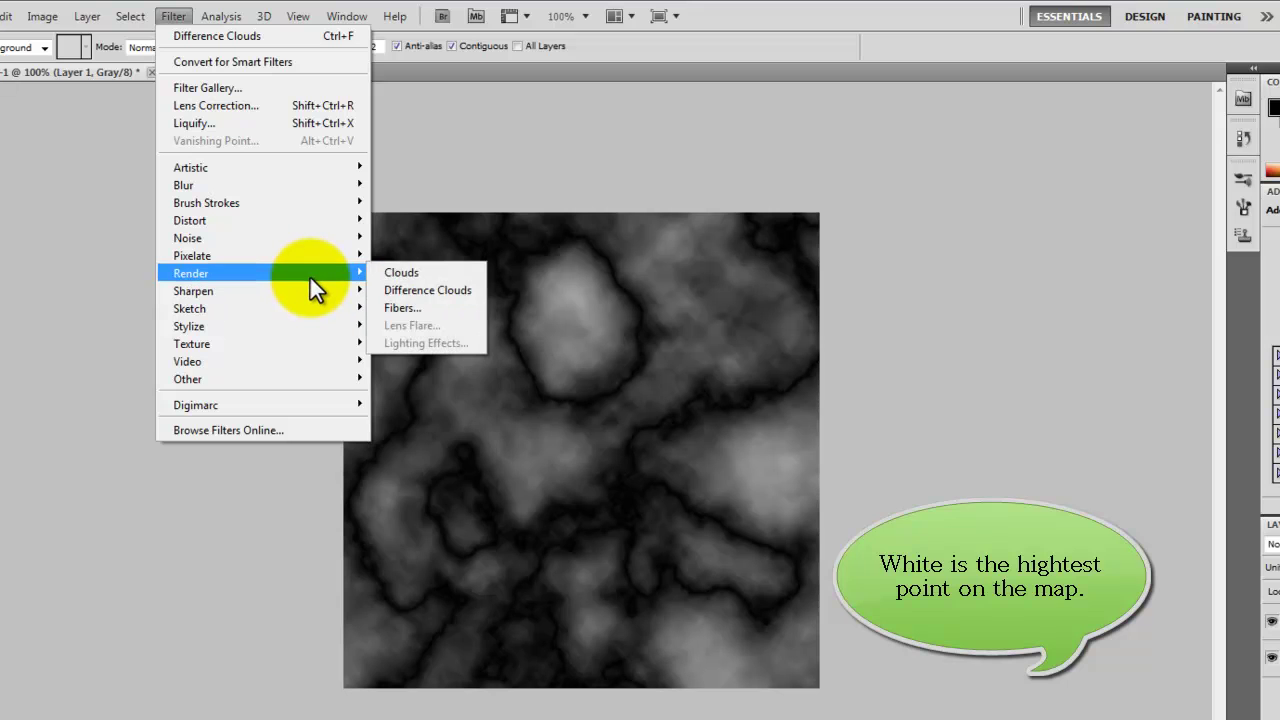
{"action": "left_click", "coordinate": [391, 268]}
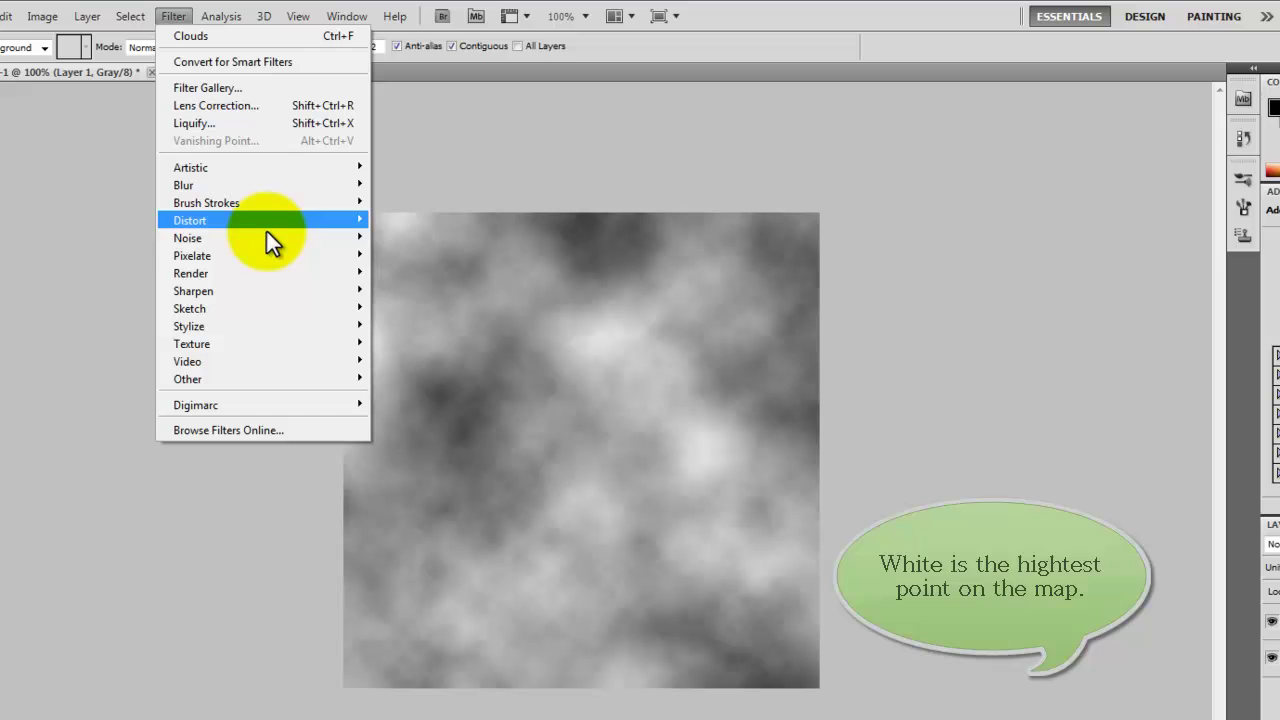
{"action": "left_click", "coordinate": [1079, 533]}
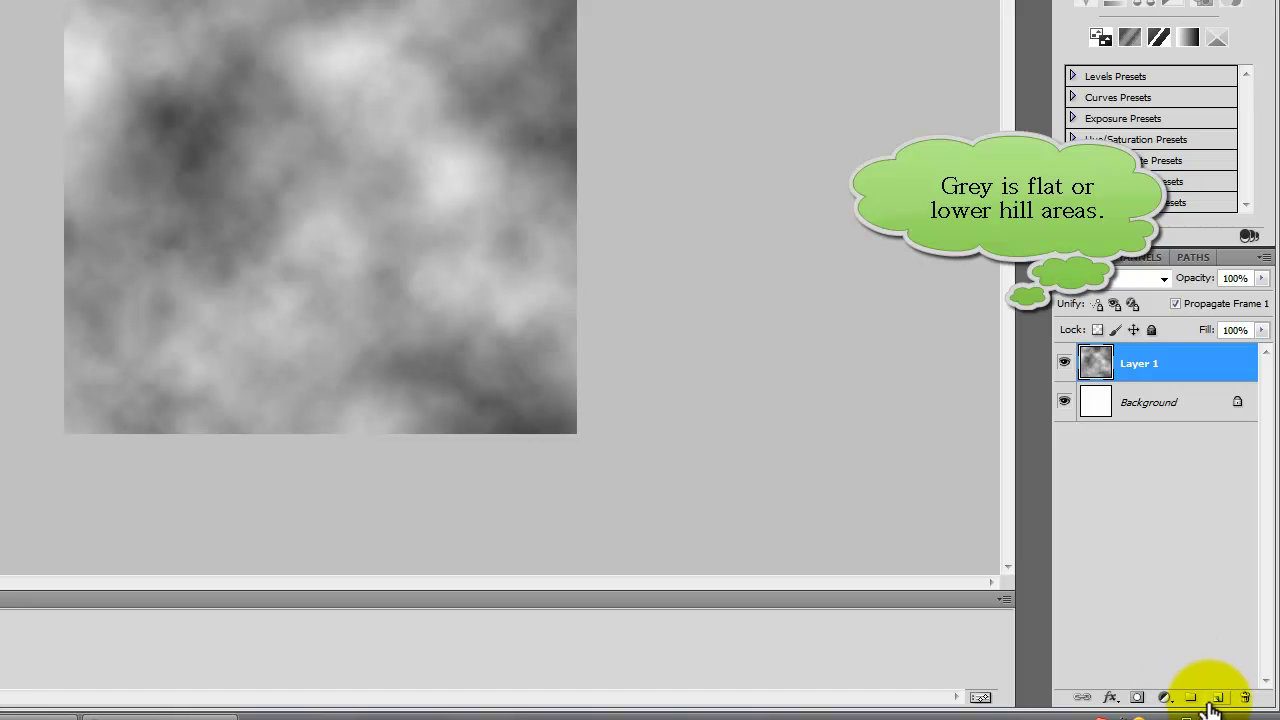
Add a new layer above the clouds layer and switch to the Brush tool
{"action": "left_click", "coordinate": [1218, 698]}
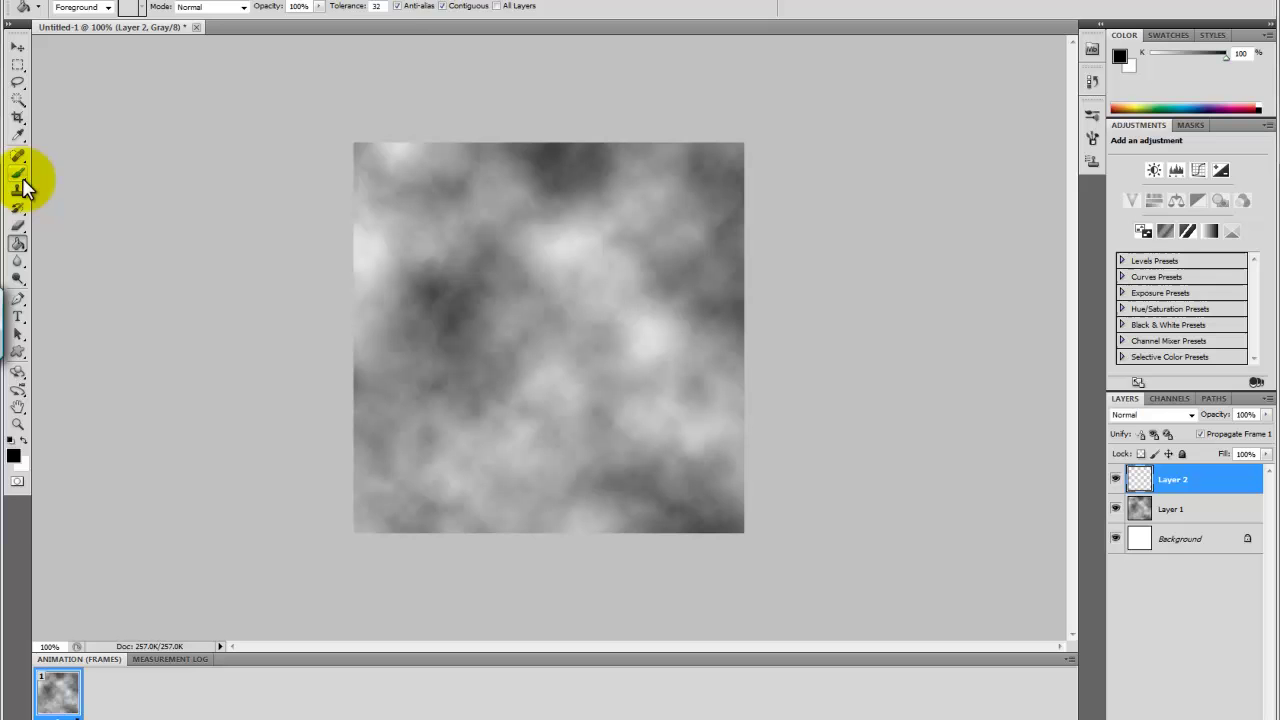
{"action": "left_click", "coordinate": [19, 174]}
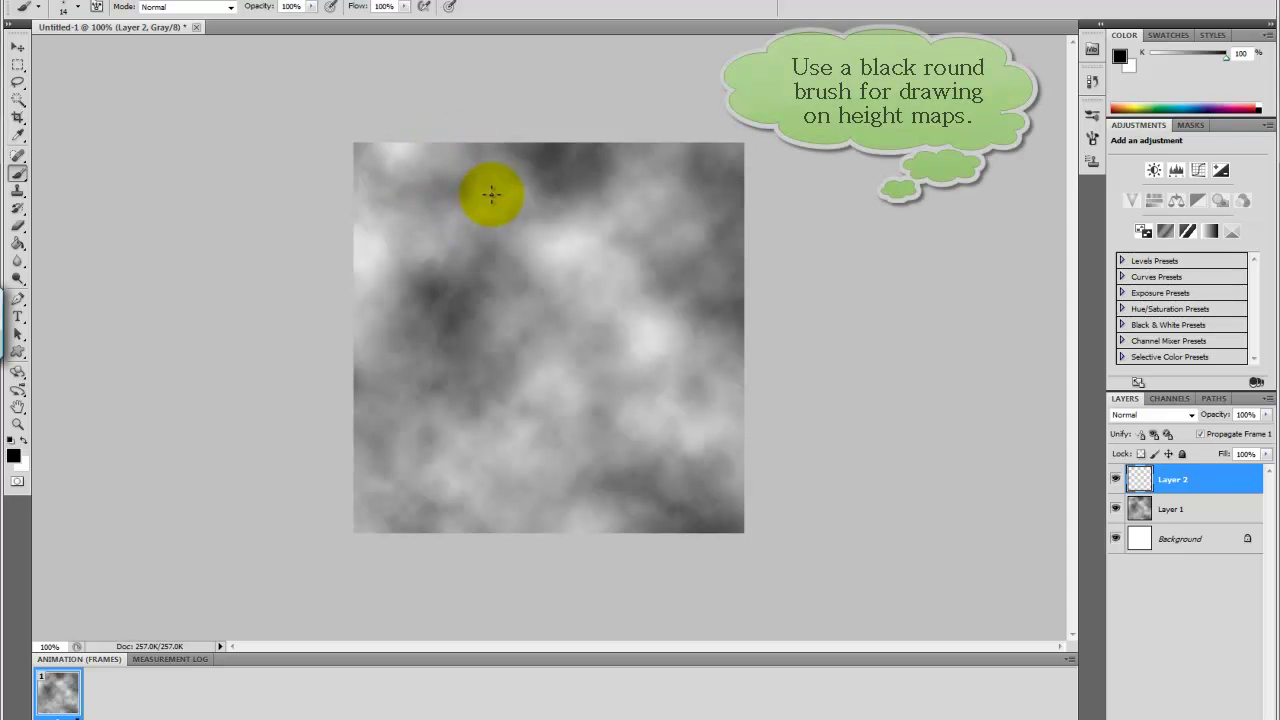
{"action": "mouse_move", "coordinate": [530, 228]}
{"action": "left_mouse_down"}
{"action": "mouse_move", "coordinate": [505, 232]}
{"action": "mouse_move", "coordinate": [486, 258]}
{"action": "left_mouse_up"}
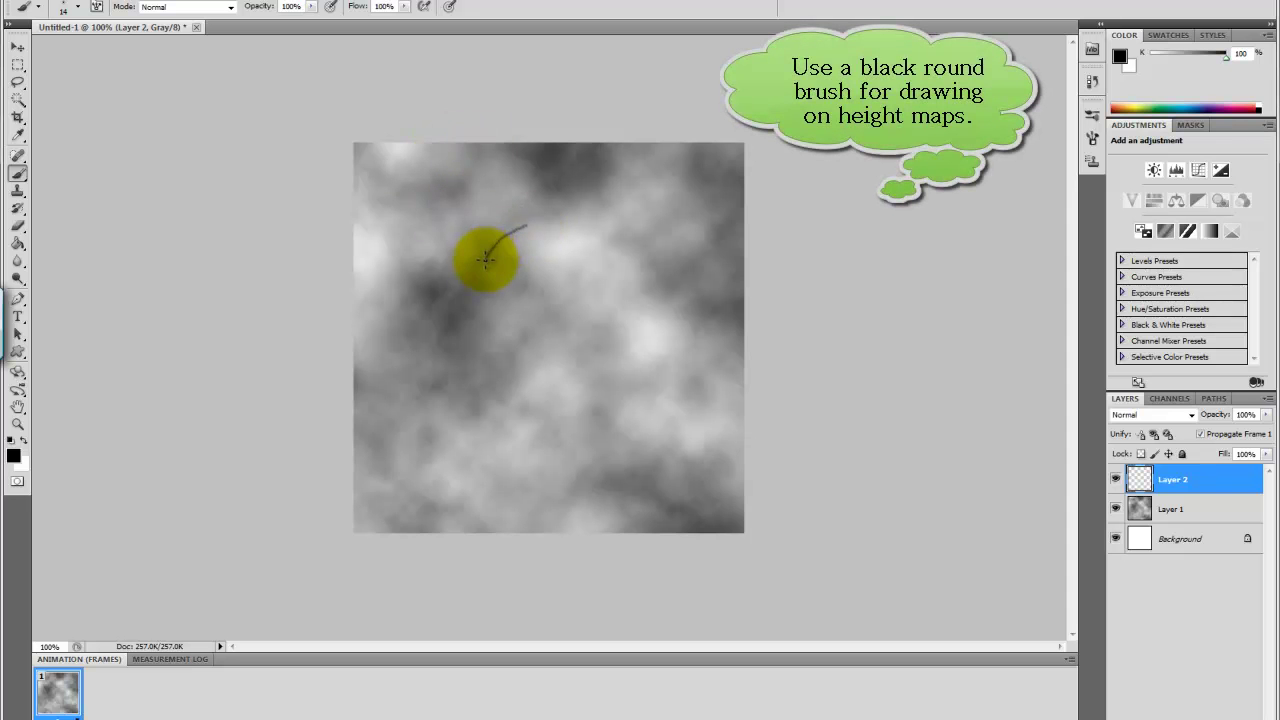
{"action": "left_click", "coordinate": [78, 3]}
{"action": "left_click", "coordinate": [128, 13]}
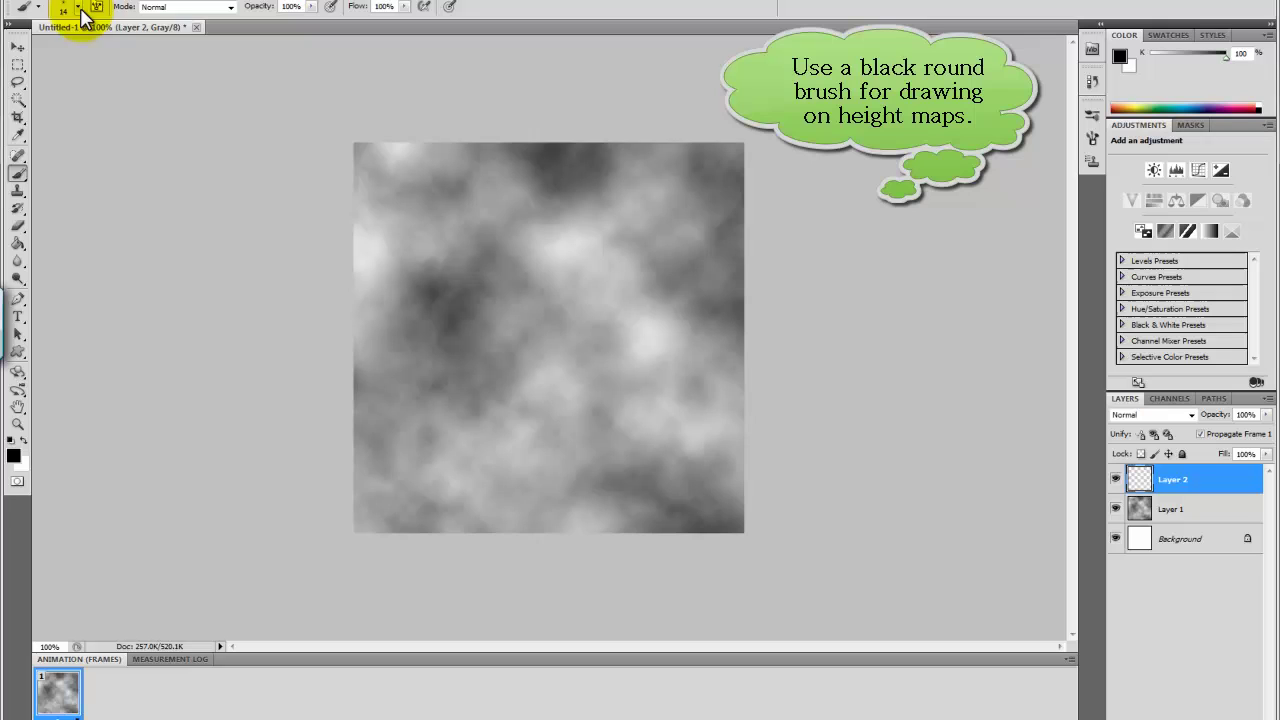
Paint a filled black oval on Layer 2 above the canvas center with a 14 px hard round brush
{"action": "left_click", "coordinate": [76, 6]}
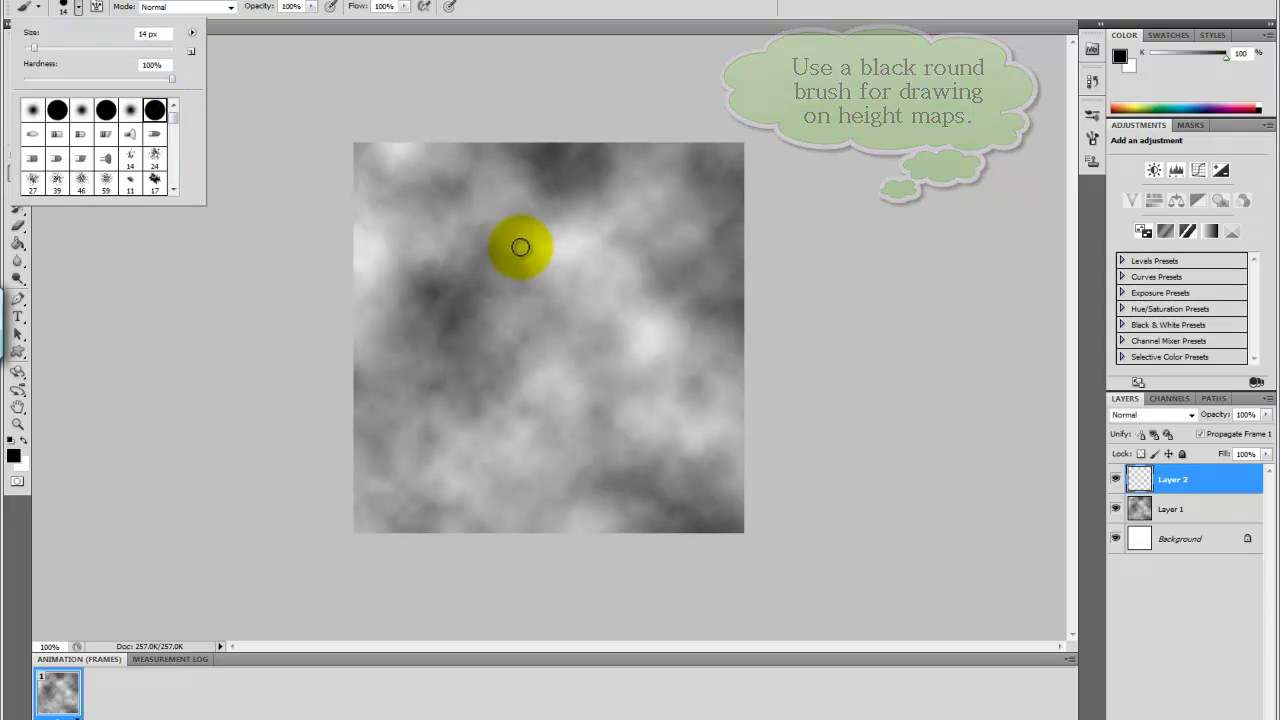
{"action": "mouse_move", "coordinate": [521, 246]}
{"action": "left_mouse_down"}
{"action": "mouse_move", "coordinate": [495, 282]}
{"action": "mouse_move", "coordinate": [533, 351]}
{"action": "mouse_move", "coordinate": [571, 362]}
{"action": "mouse_move", "coordinate": [640, 345]}
{"action": "mouse_move", "coordinate": [676, 293]}
{"action": "left_mouse_up"}
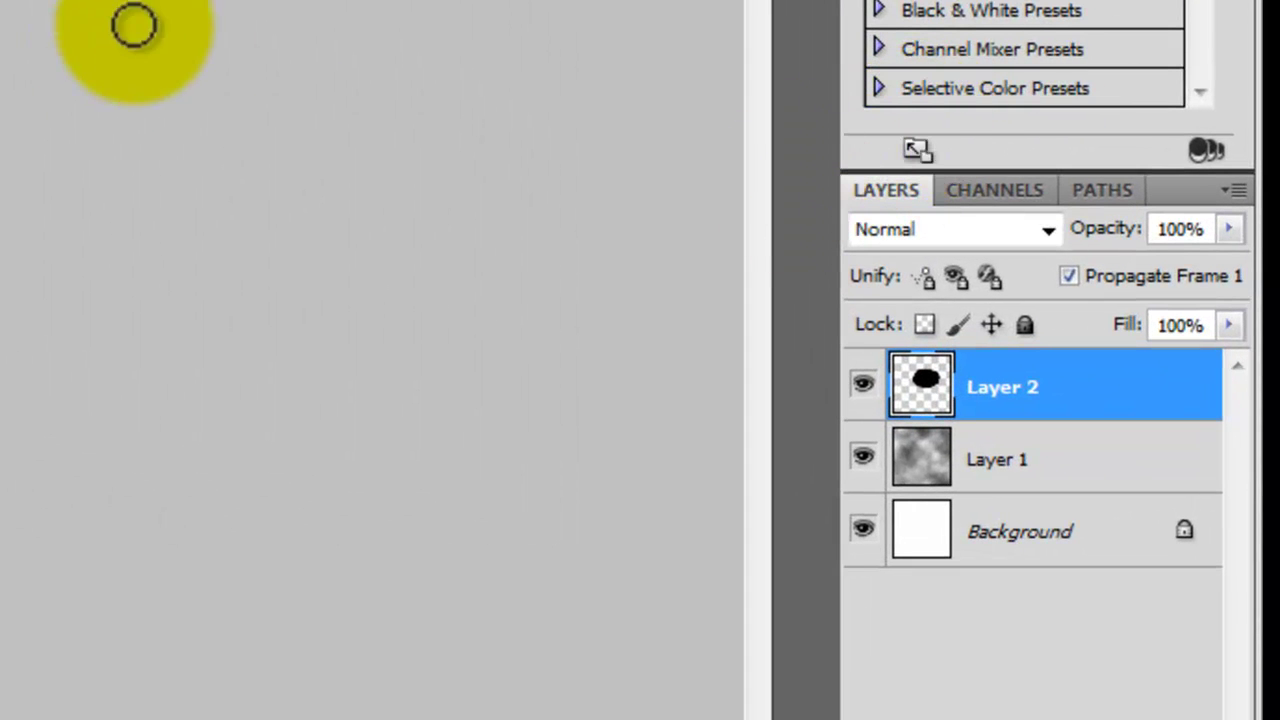
Soften the black oval on Layer 2 with a Gaussian Blur of 14.8 pixels radius
{"action": "left_click", "coordinate": [1229, 229]}
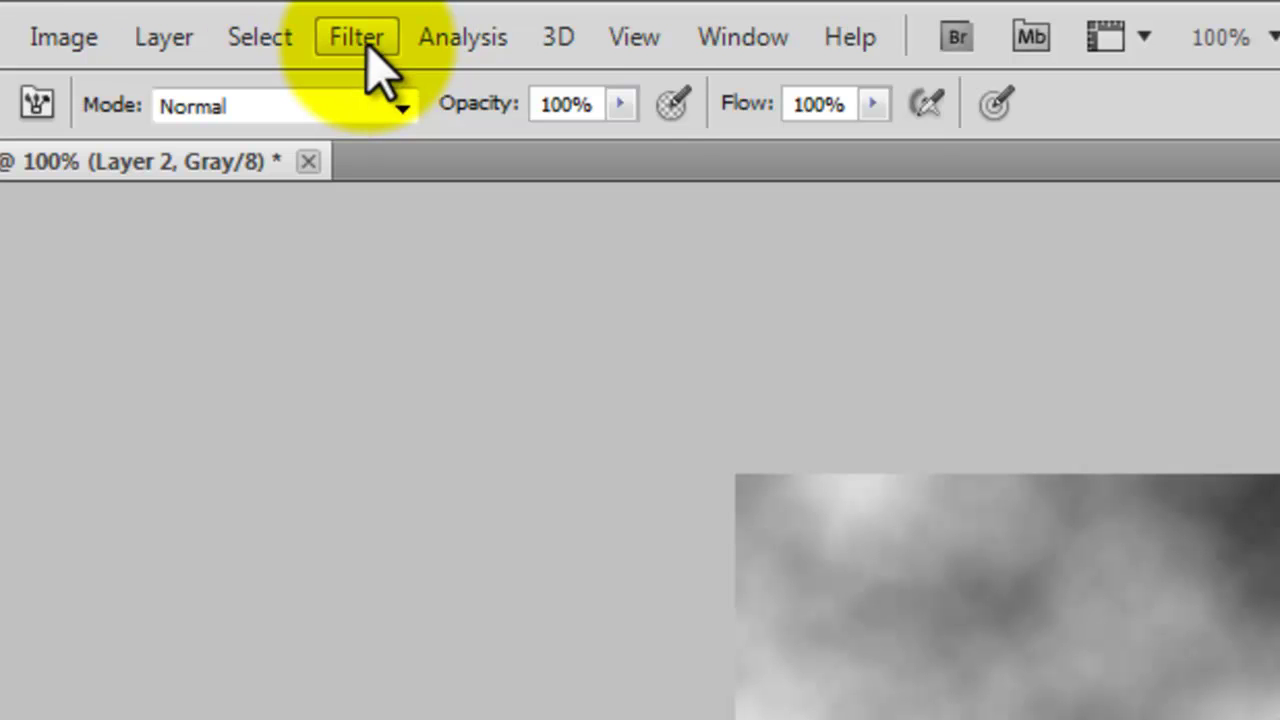
{"action": "left_click", "coordinate": [358, 40]}
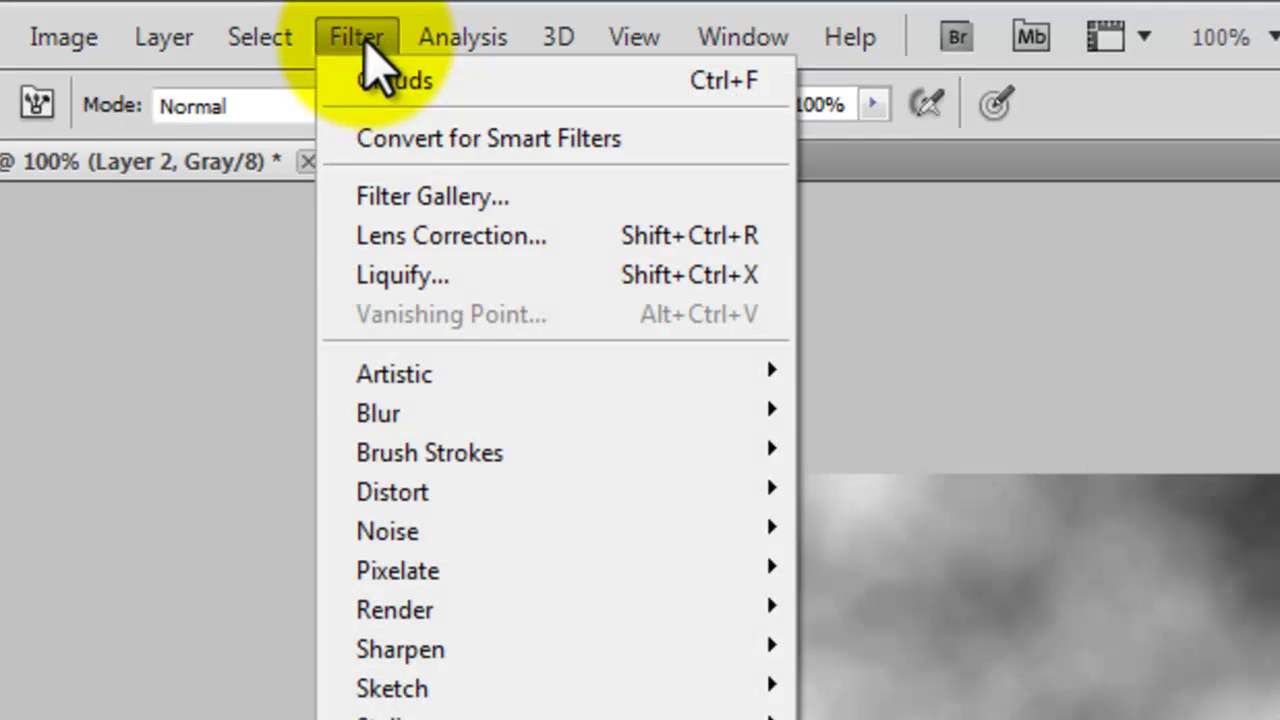
{"action": "mouse_move", "coordinate": [379, 432]}
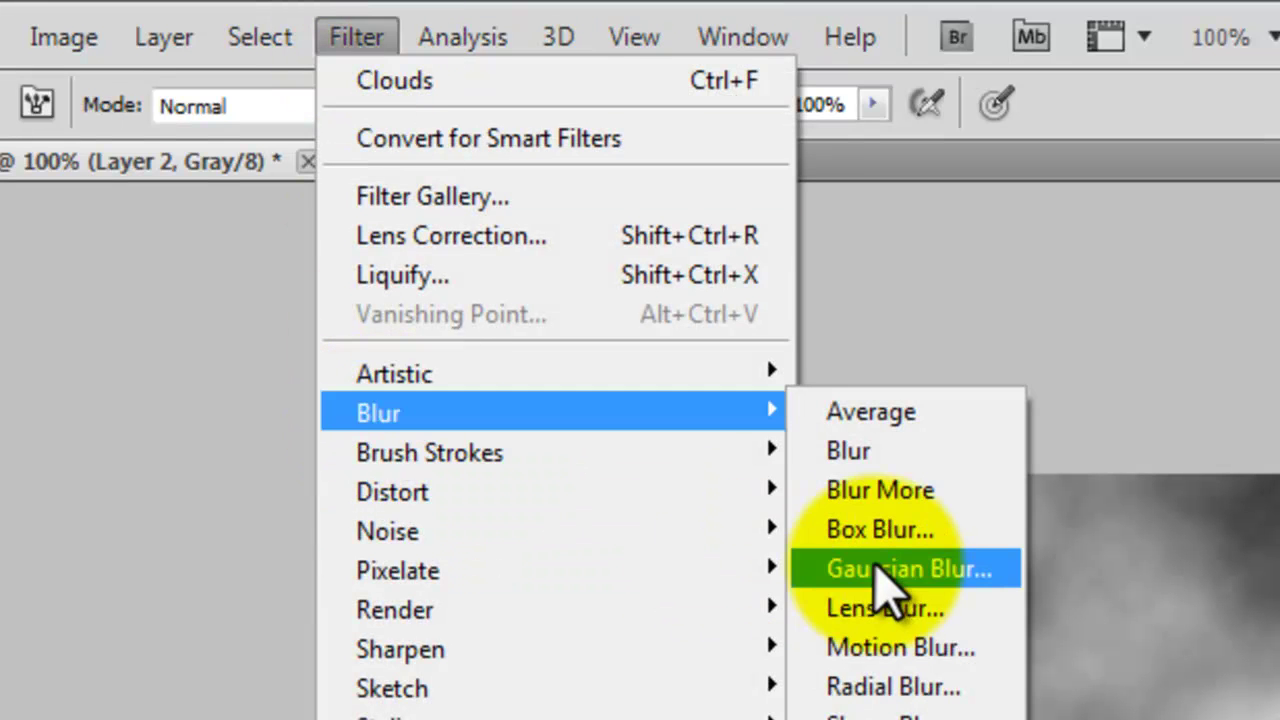
{"action": "left_click", "coordinate": [887, 569]}
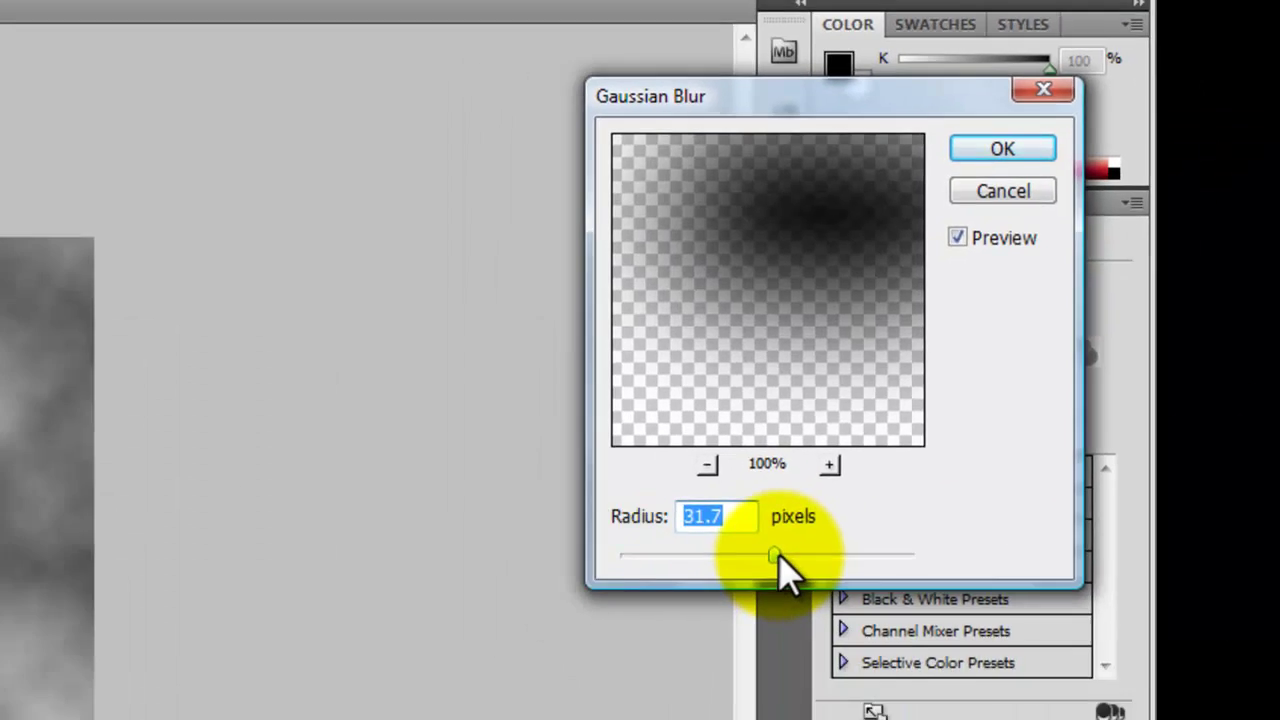
{"action": "left_click_drag", "start_coordinate": [687, 630], "coordinate": [706, 630]}
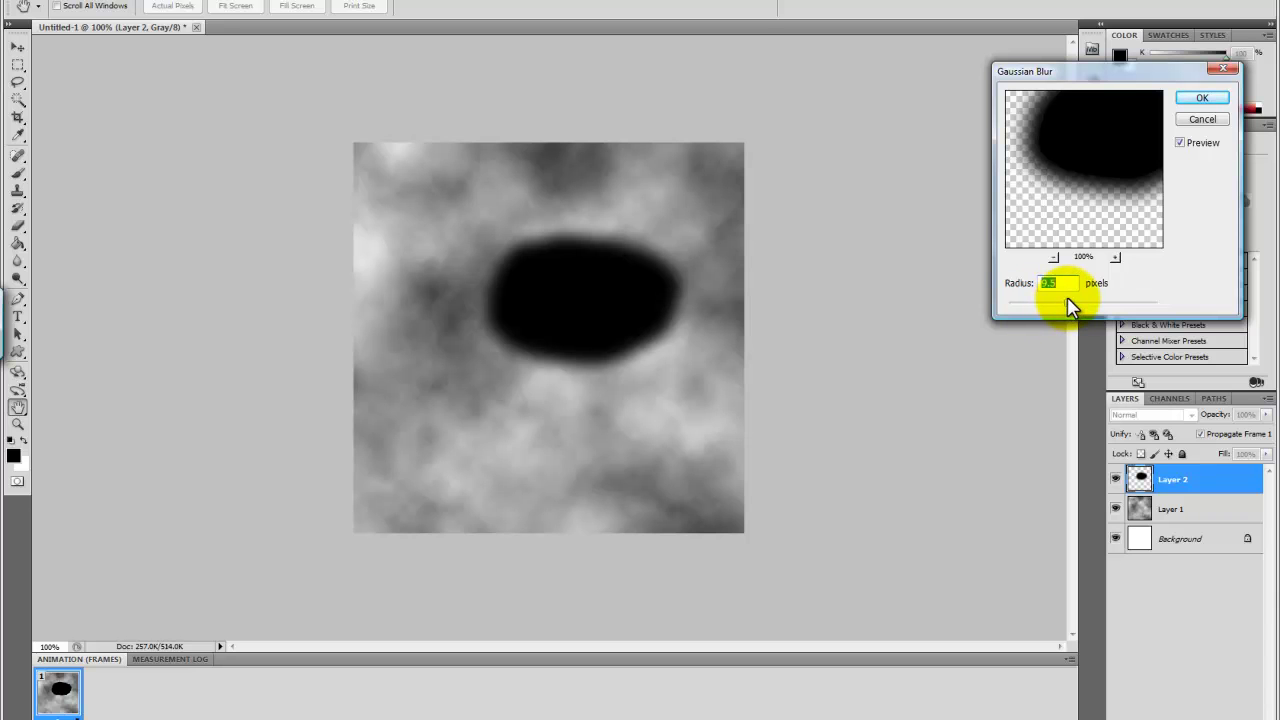
{"action": "left_click_drag", "start_coordinate": [1073, 307], "coordinate": [1075, 308]}
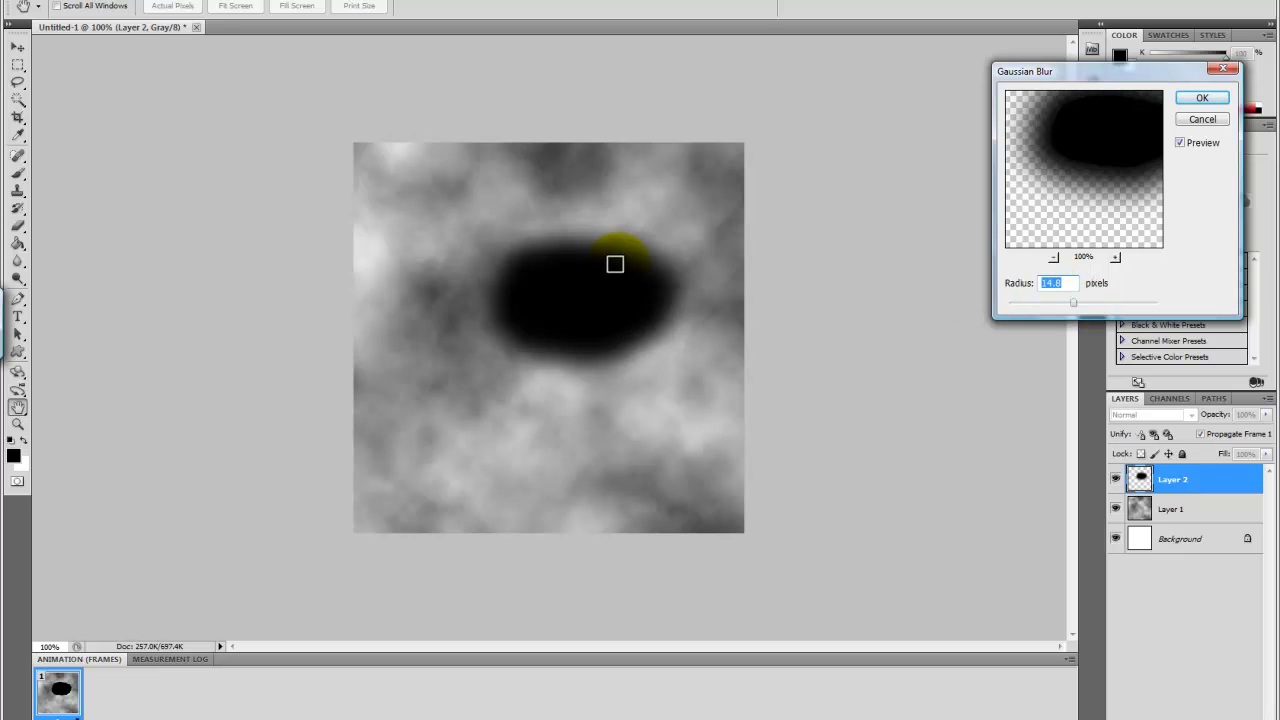
{"action": "left_click", "coordinate": [1210, 99]}
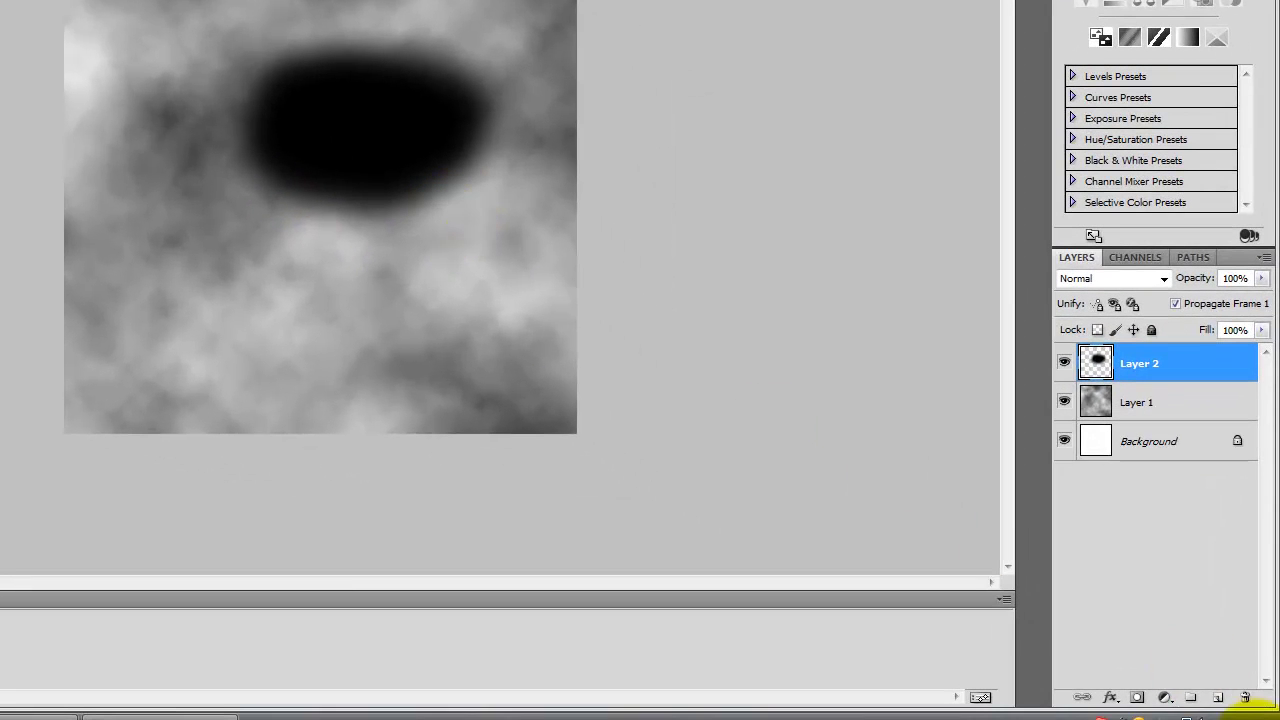
Paint a winding black river from the oval to the canvas's lower edge on a new layer and apply a 5.3-pixel Gaussian Blur
{"action": "left_click", "coordinate": [1218, 697]}
{"action": "mouse_move", "coordinate": [304, 185]}
{"action": "left_mouse_down"}
{"action": "mouse_move", "coordinate": [272, 238]}
{"action": "mouse_move", "coordinate": [291, 305]}
{"action": "mouse_move", "coordinate": [261, 343]}
{"action": "mouse_move", "coordinate": [177, 375]}
{"action": "mouse_move", "coordinate": [146, 413]}
{"action": "mouse_move", "coordinate": [145, 440]}
{"action": "mouse_move", "coordinate": [180, 500]}
{"action": "left_mouse_up"}
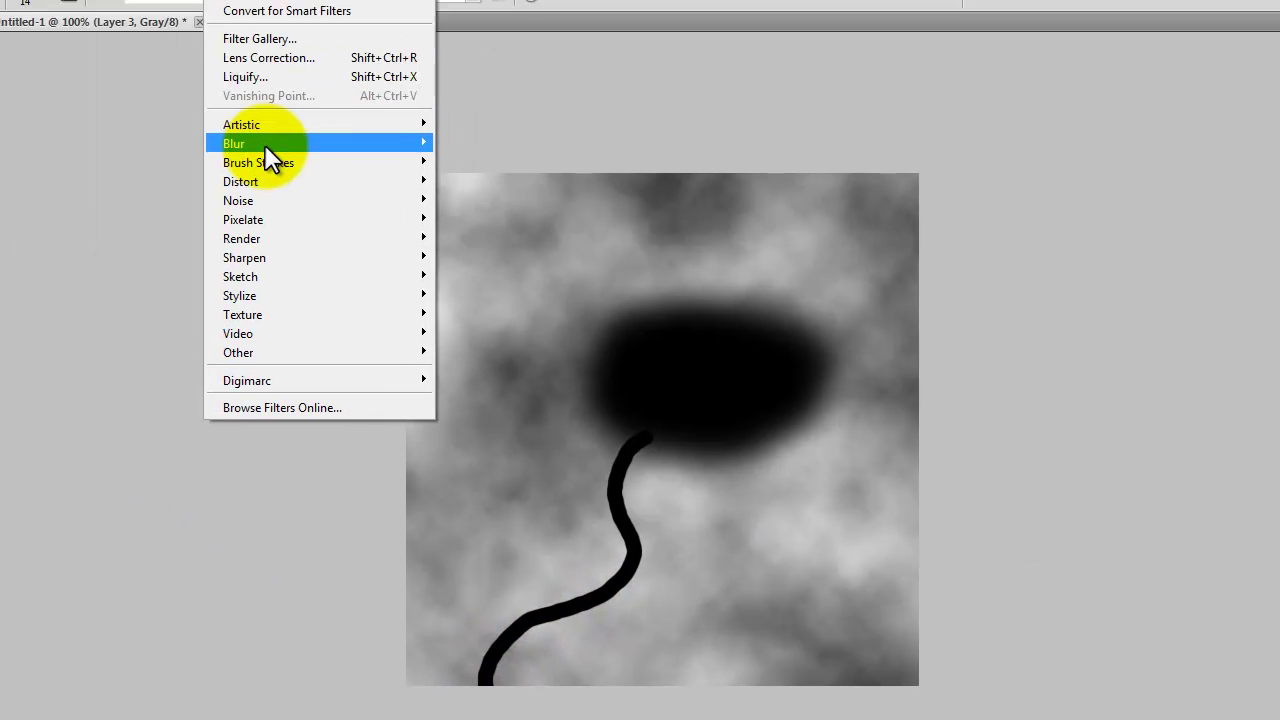
{"action": "mouse_move", "coordinate": [387, 200]}
{"action": "left_click", "coordinate": [291, 225]}
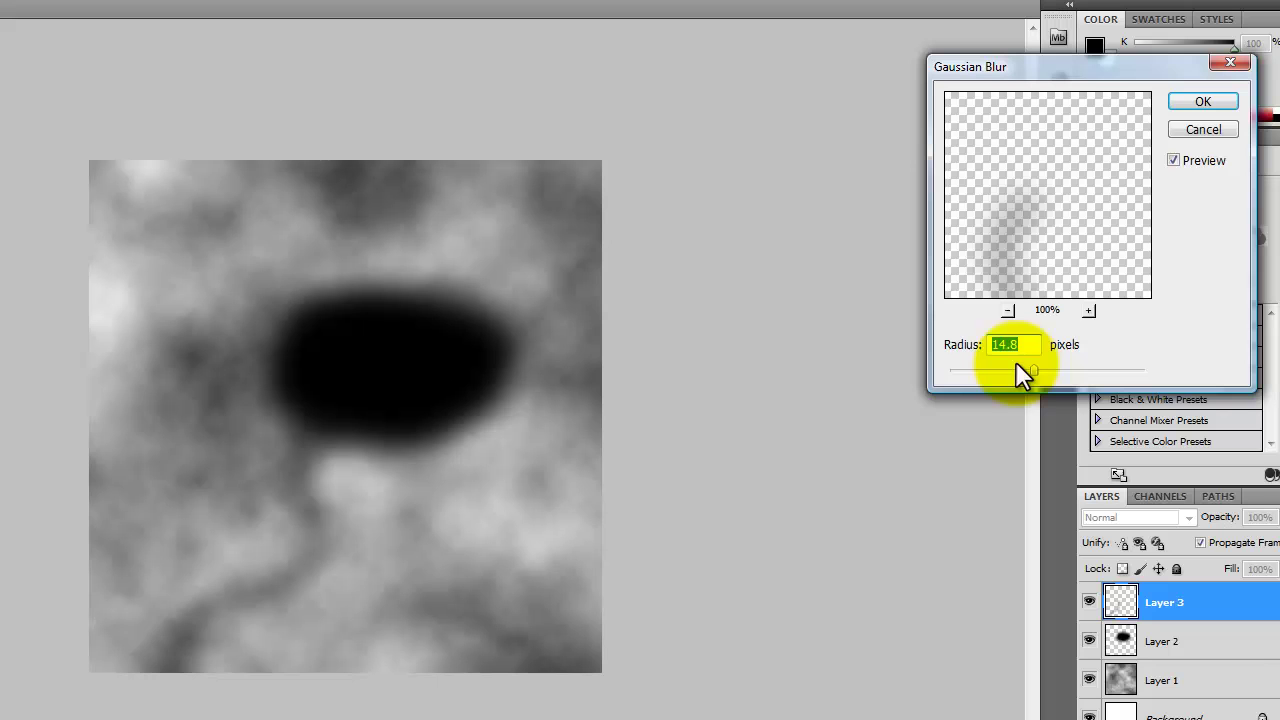
{"action": "left_click_drag", "start_coordinate": [1040, 376], "coordinate": [1007, 372]}
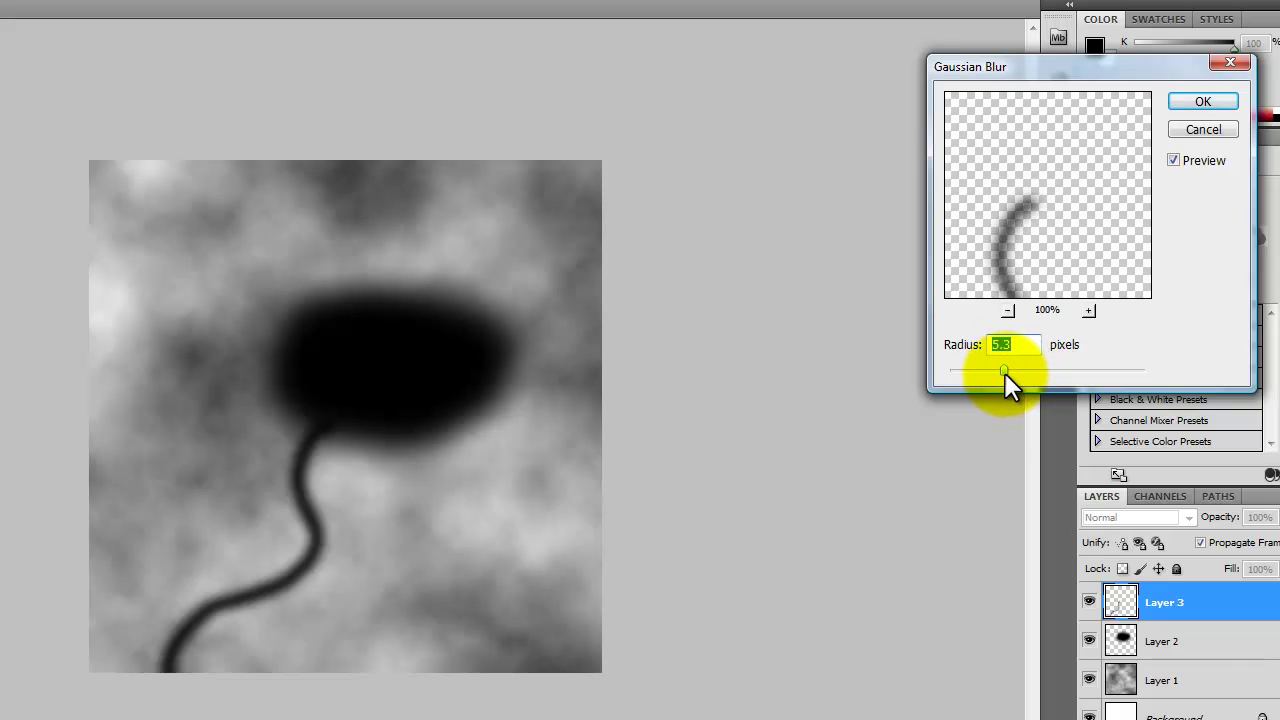
{"action": "left_click", "coordinate": [1195, 103]}
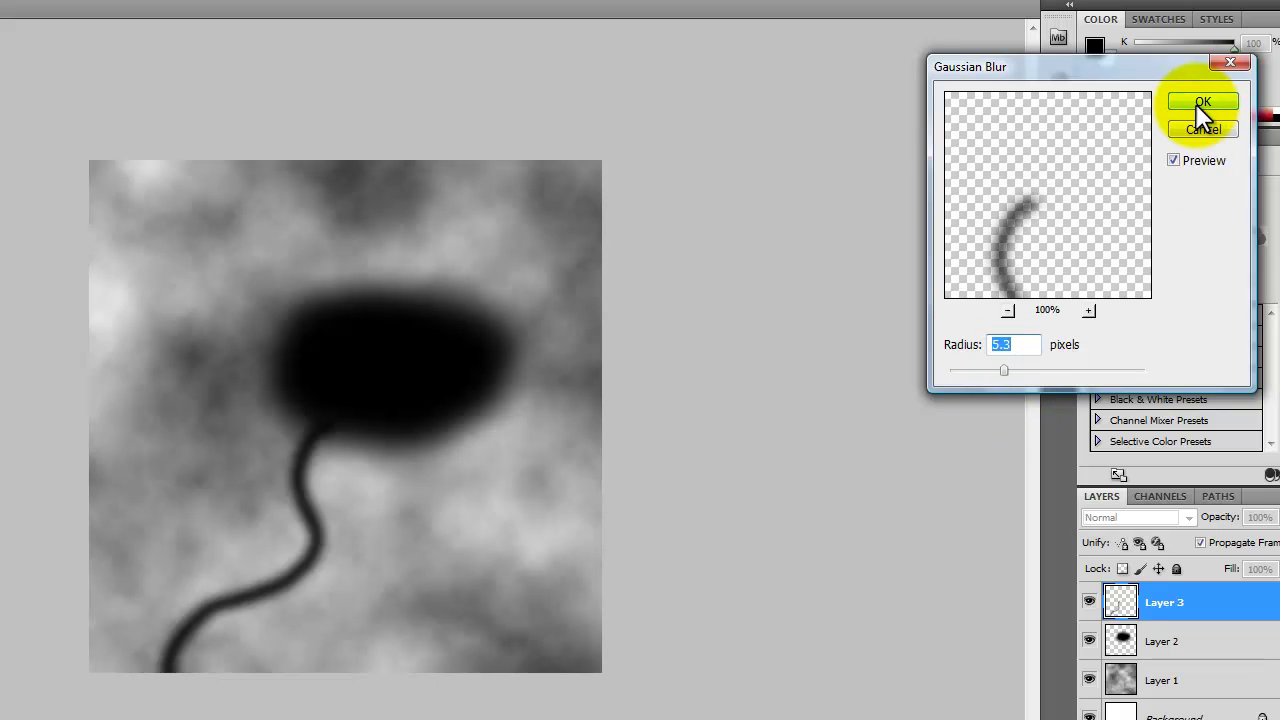
{"action": "left_click", "coordinate": [1200, 101]}
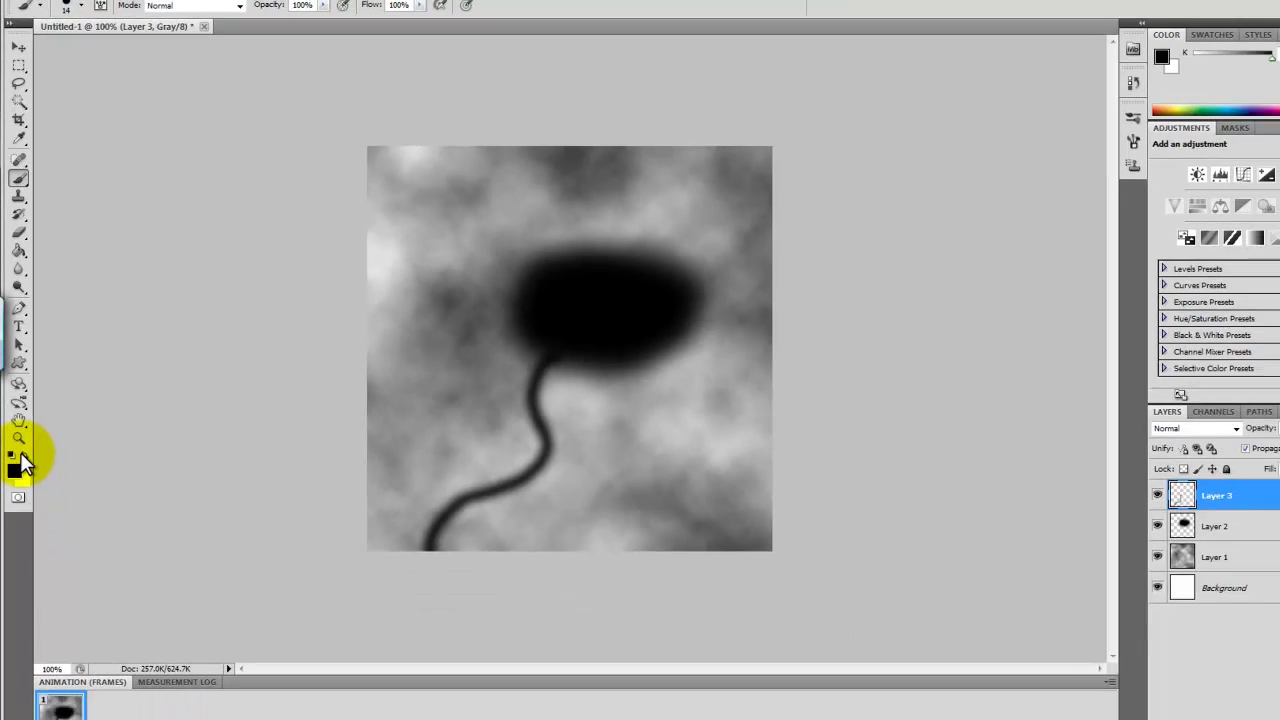
Paint five white dots in an arc around the oval's upper-left side on a new layer and apply a 7.0-pixel Gaussian Blur
{"action": "left_click", "coordinate": [33, 544]}
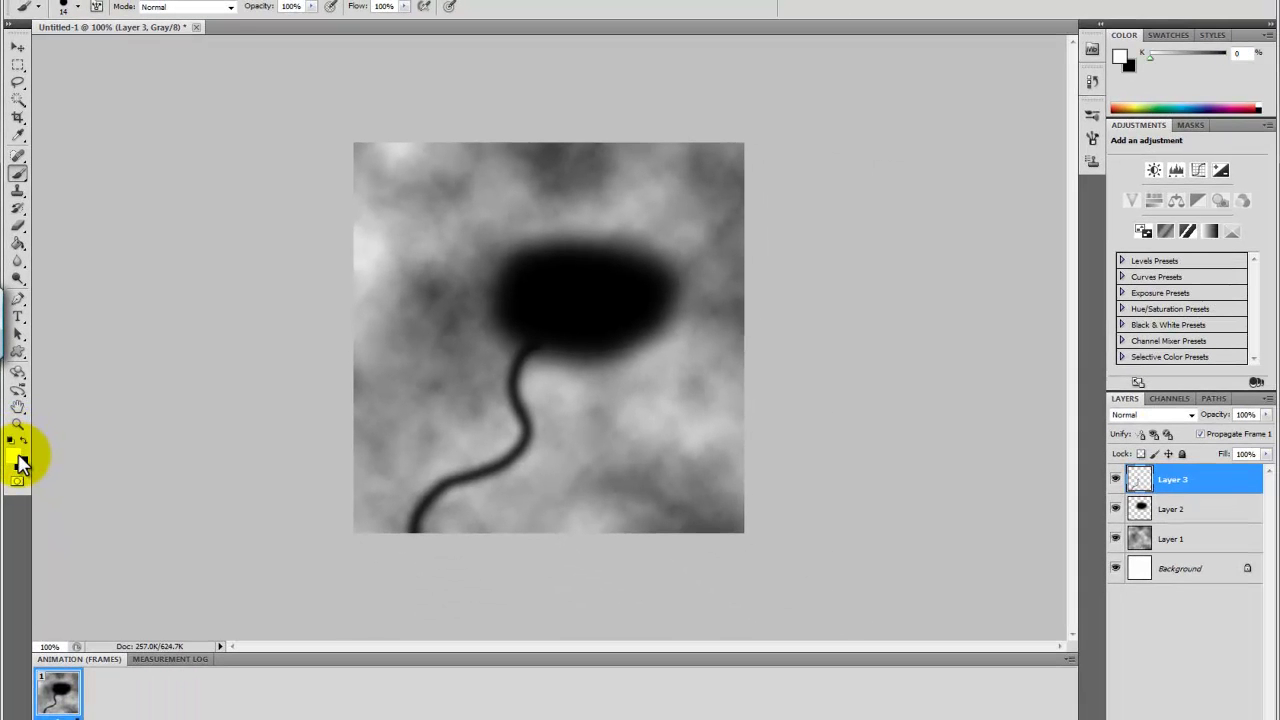
{"action": "left_click", "coordinate": [1230, 714]}
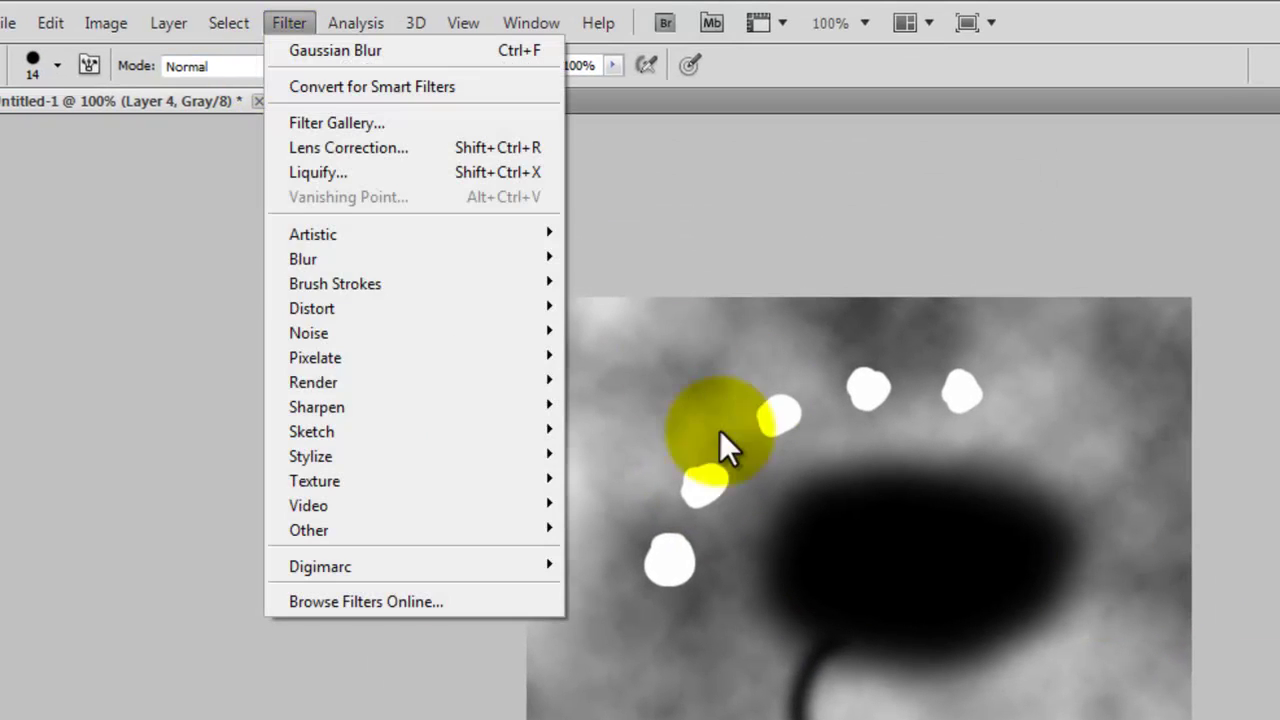
{"action": "mouse_move", "coordinate": [398, 258]}
{"action": "left_click", "coordinate": [677, 356]}
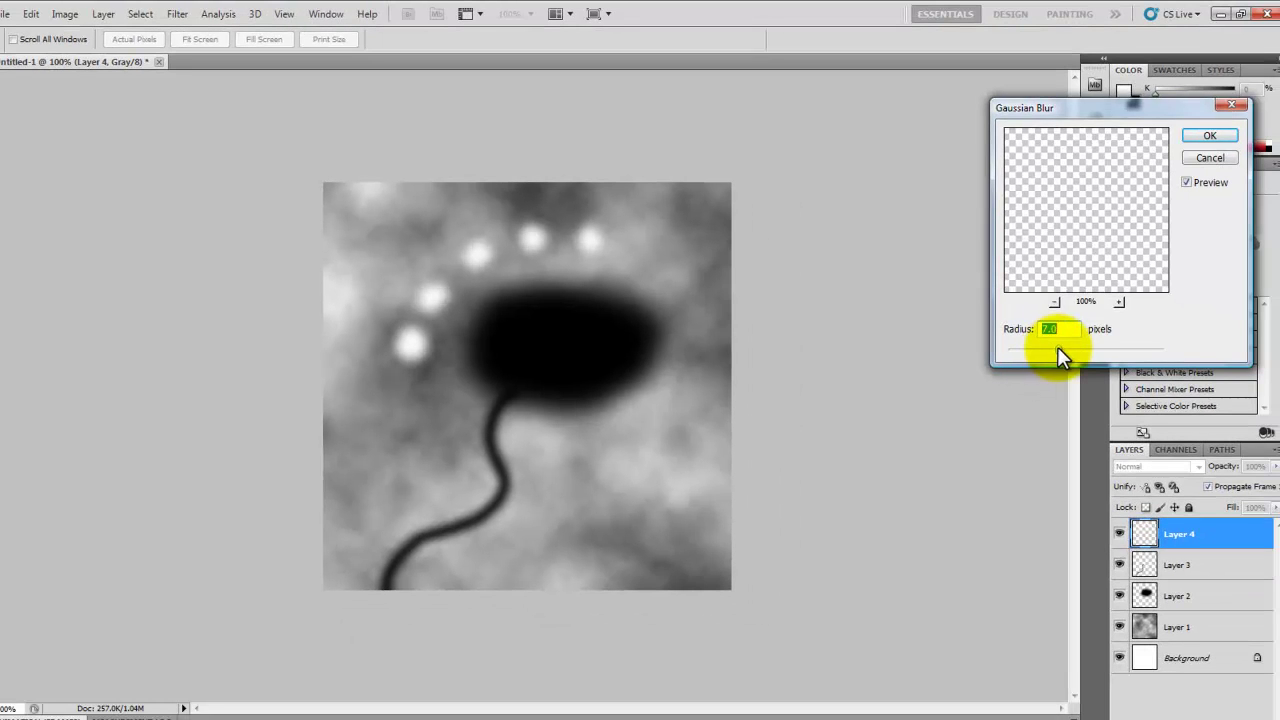
{"action": "left_click", "coordinate": [1211, 136]}
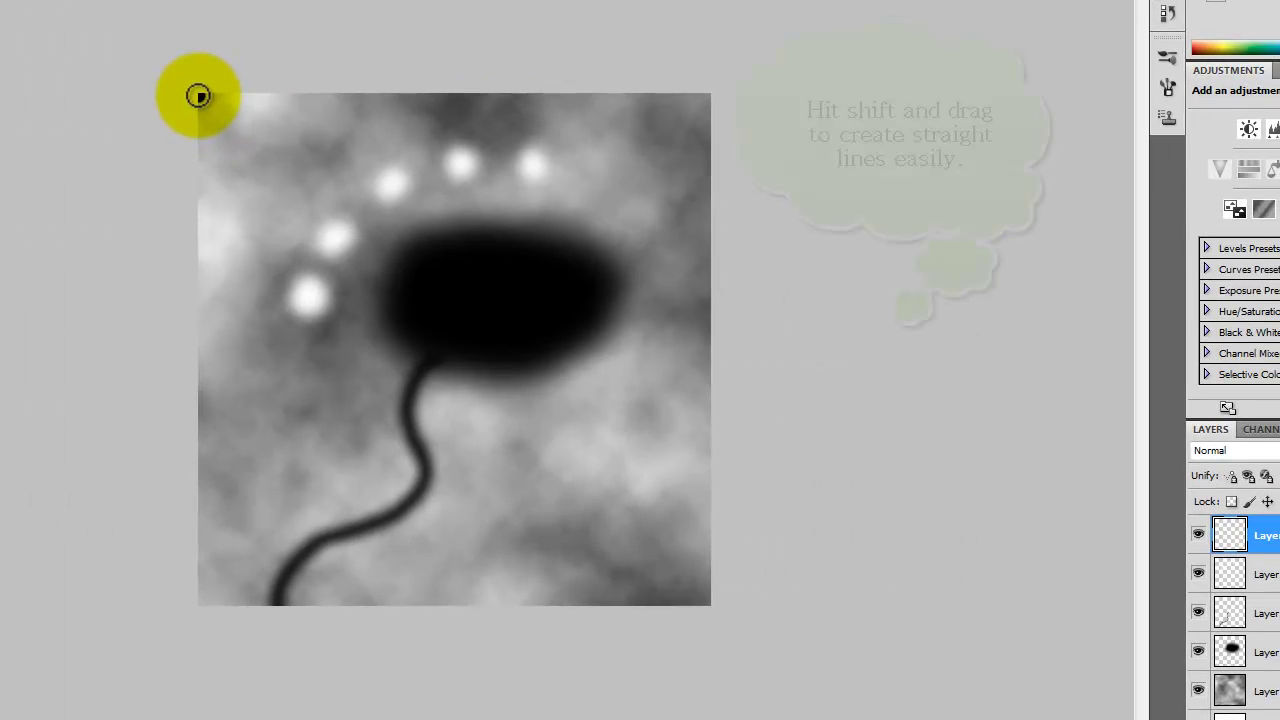
Paint straight black lines along all four canvas edges on Layer 5 to form a border
{"action": "left_click_drag", "start_coordinate": [507, 120], "coordinate": [507, 229]}
{"action": "mouse_move", "coordinate": [192, 228]}
{"action": "left_mouse_down"}
{"action": "mouse_move", "coordinate": [179, 628]}
{"action": "mouse_move", "coordinate": [195, 605]}
{"action": "mouse_move", "coordinate": [727, 603]}
{"action": "mouse_move", "coordinate": [706, 577]}
{"action": "mouse_move", "coordinate": [717, 63]}
{"action": "left_mouse_up"}
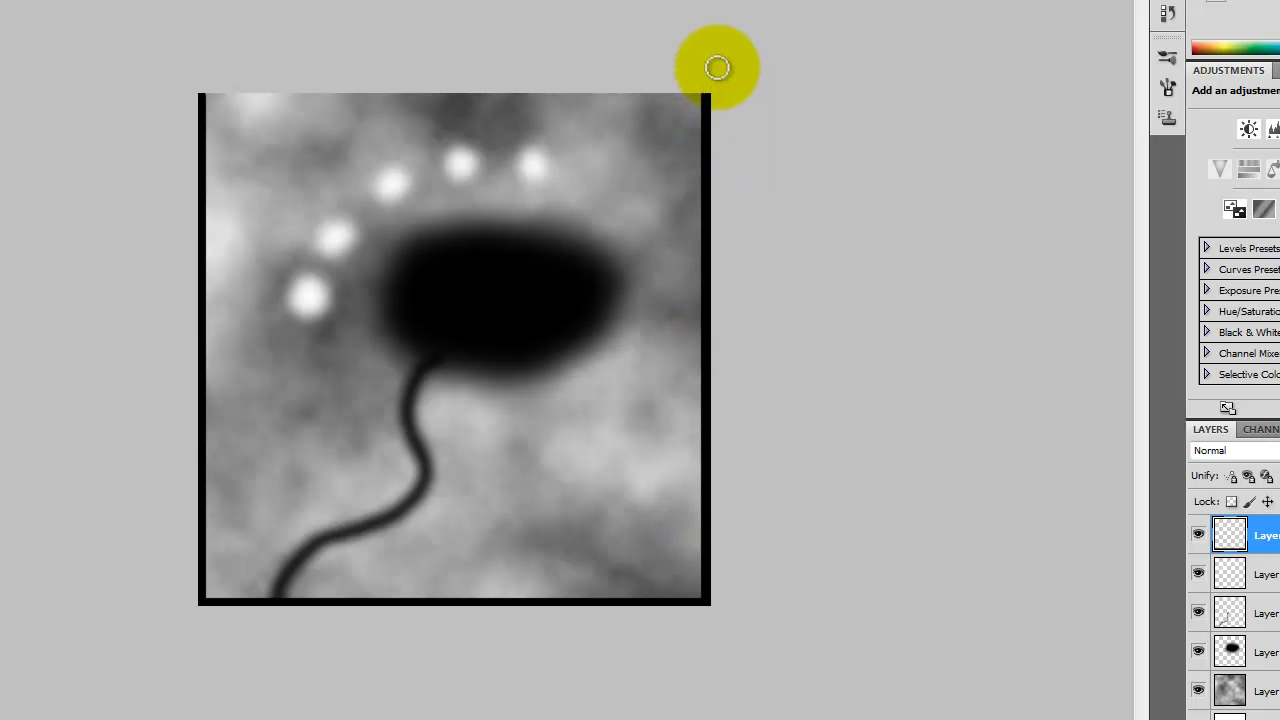
{"action": "left_click_drag", "start_coordinate": [199, 97], "coordinate": [728, 86]}
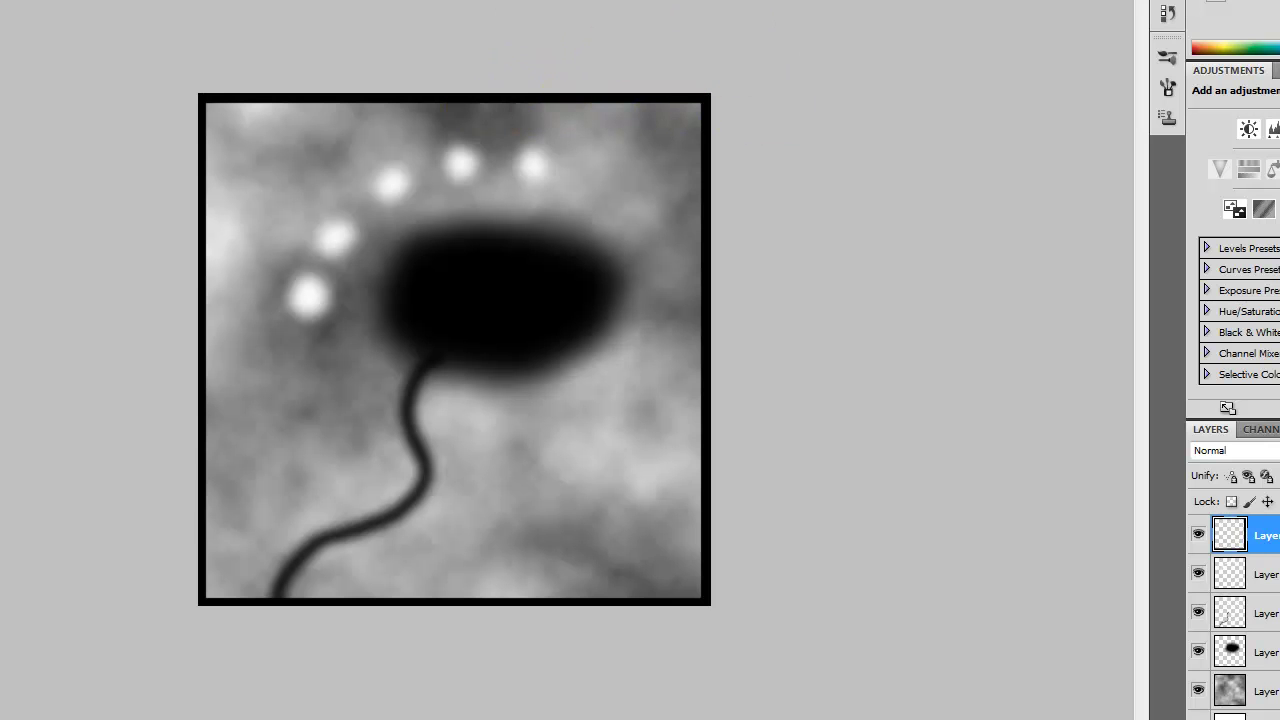
Soften the black border on Layer 5 with a Gaussian Blur of 9.7 pixels radius
{"action": "left_click", "coordinate": [20, 2]}
{"action": "mouse_move", "coordinate": [64, 62]}
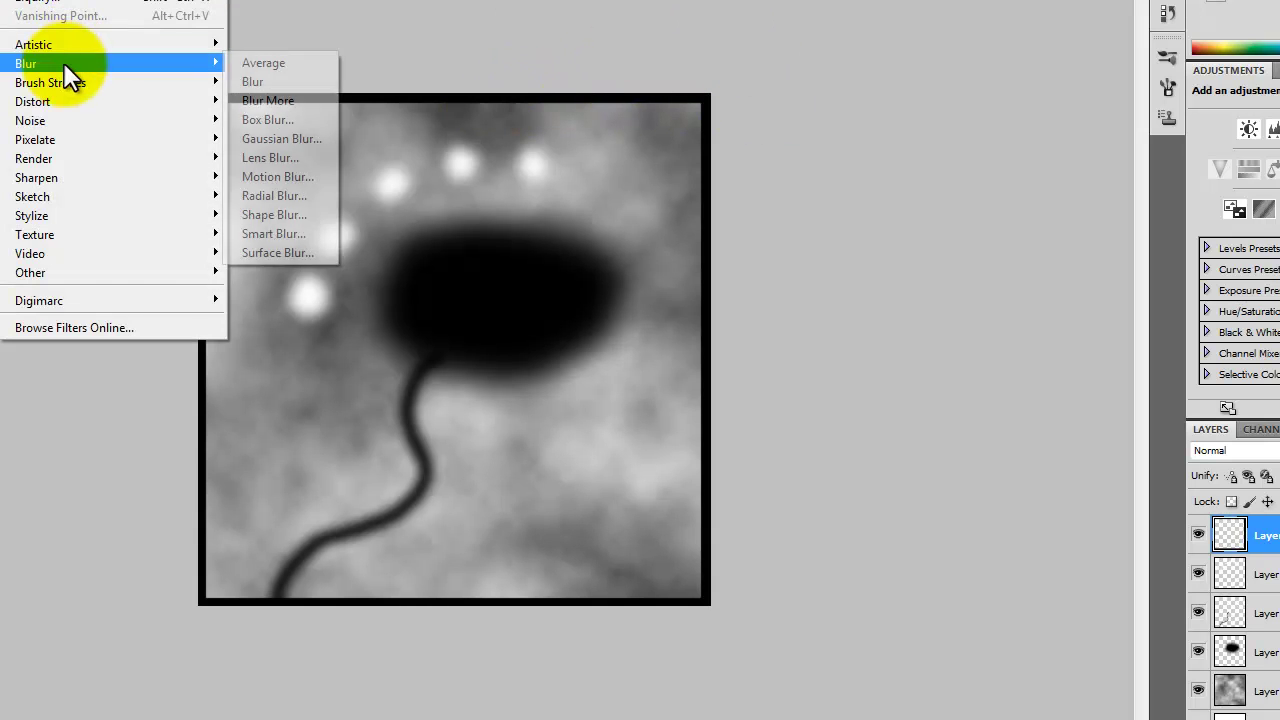
{"action": "left_click", "coordinate": [302, 139]}
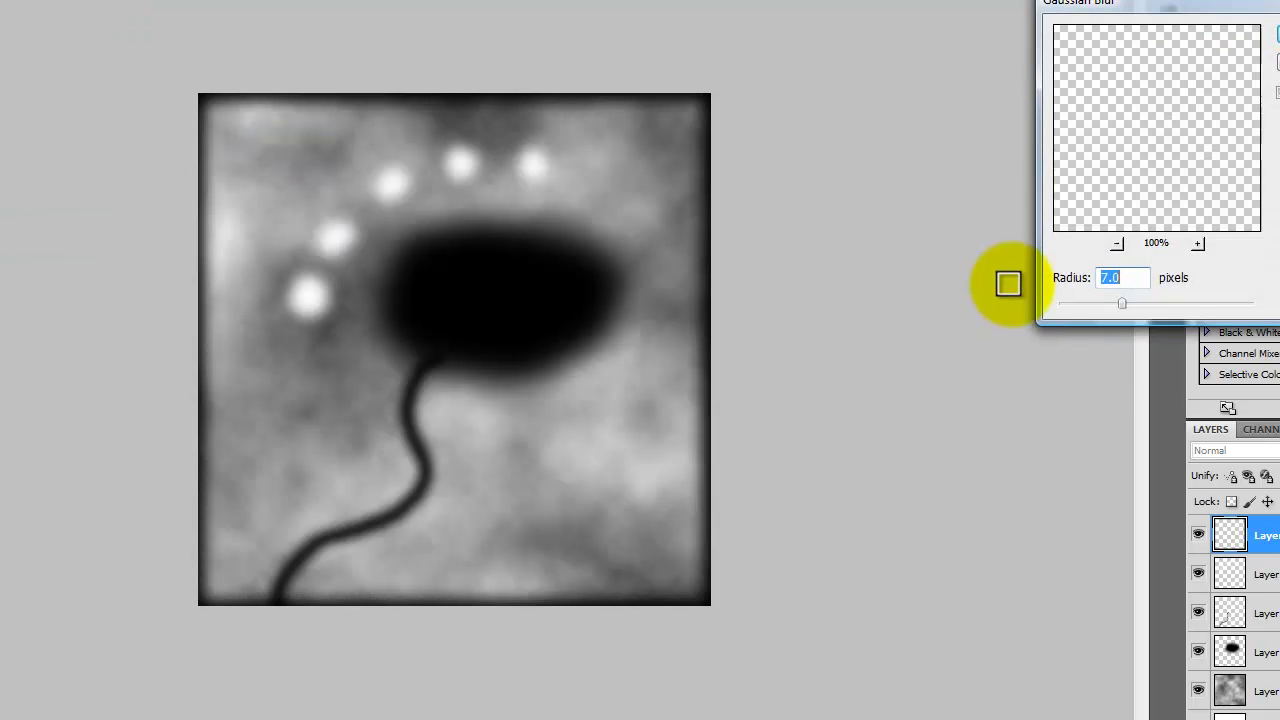
{"action": "left_click_drag", "start_coordinate": [1124, 303], "coordinate": [1132, 304]}
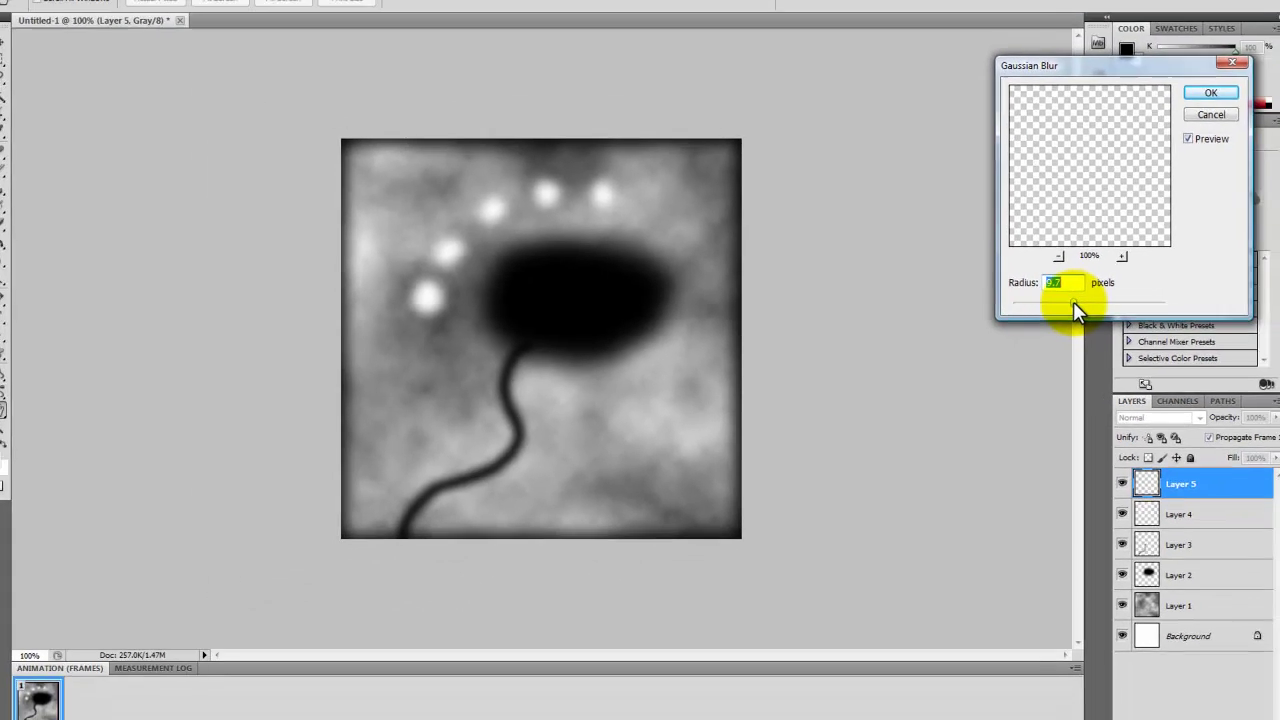
{"action": "left_click", "coordinate": [1274, 44]}
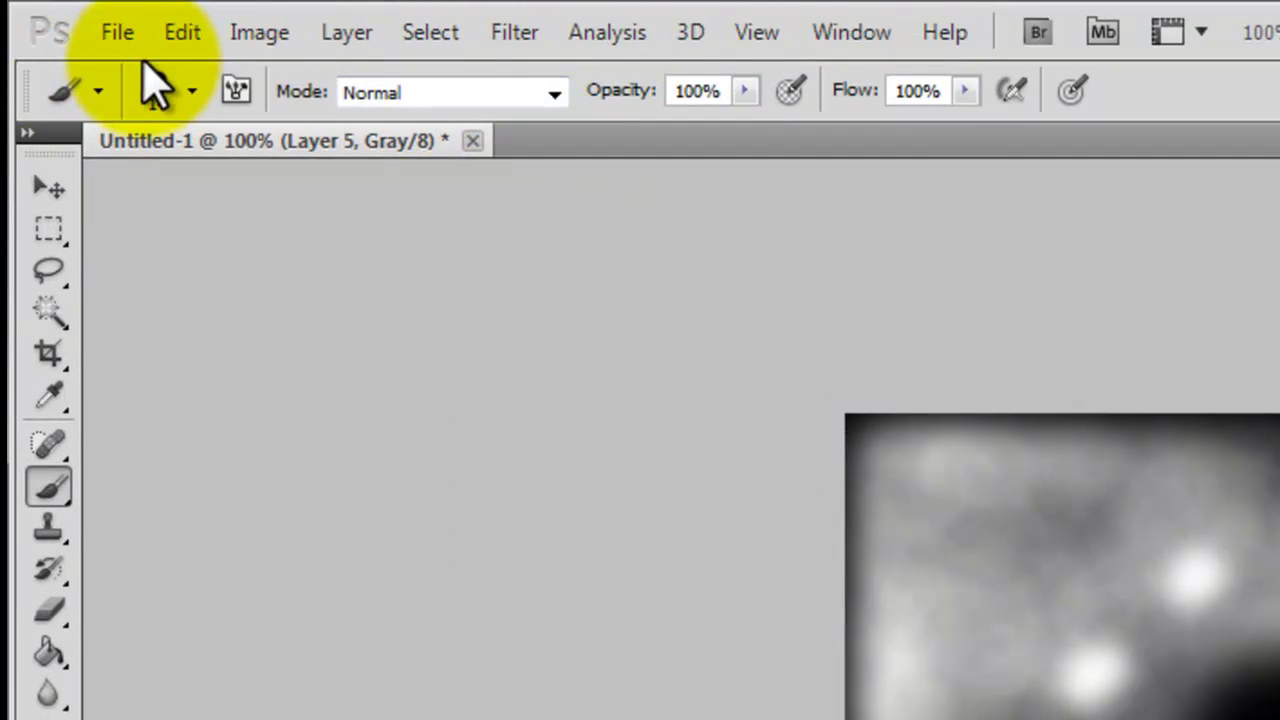
Start saving the height map as a new file named TutorialMap in PNG format
{"action": "left_click", "coordinate": [120, 34]}
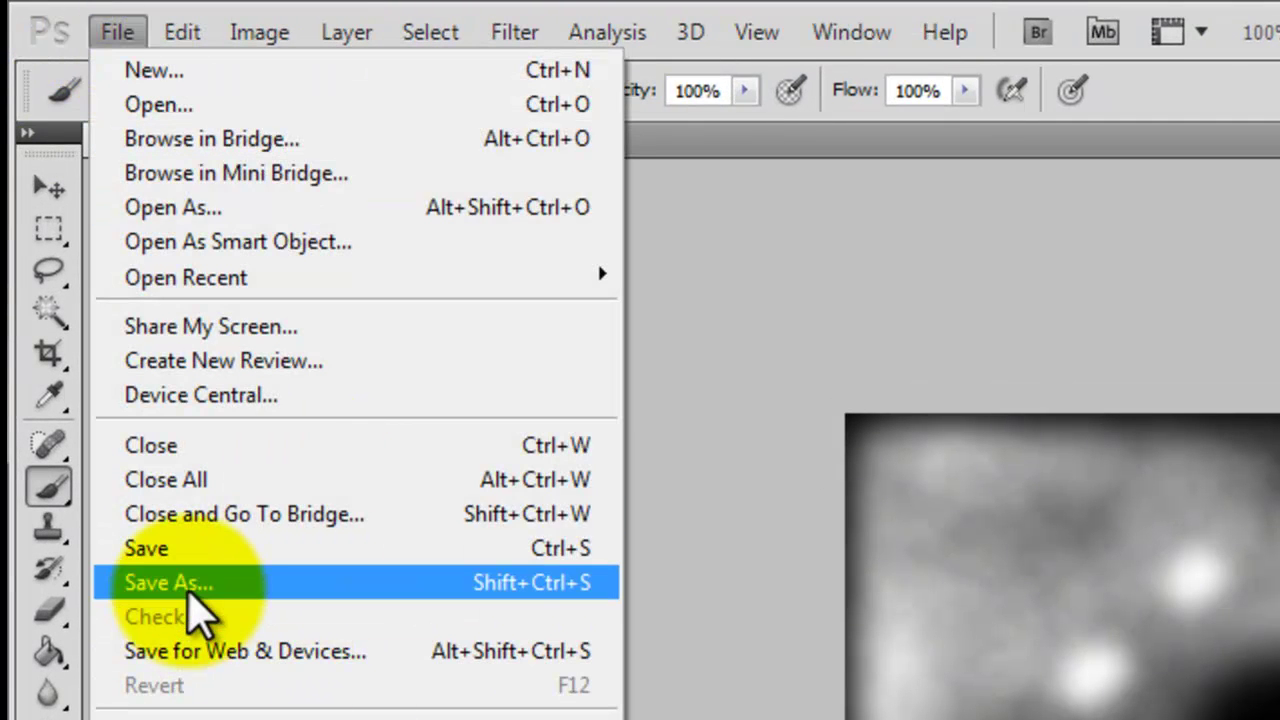
{"action": "left_click", "coordinate": [284, 584]}
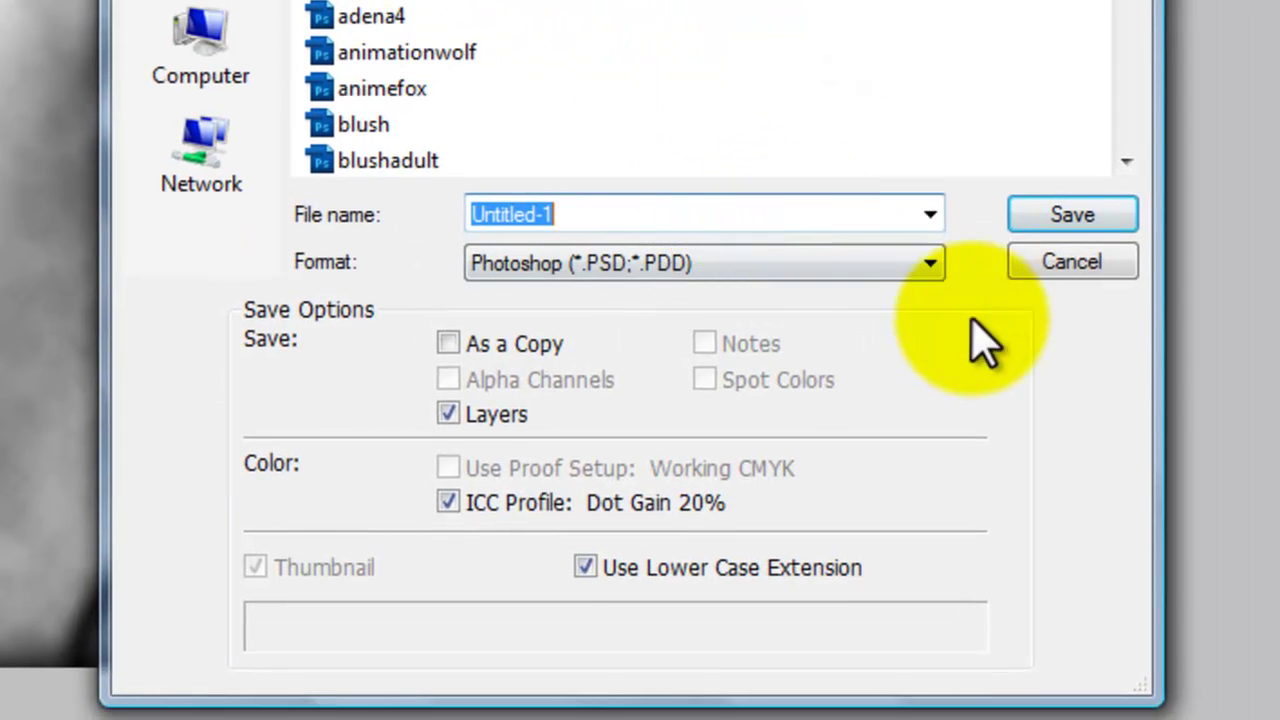
{"action": "left_click", "coordinate": [905, 268]}
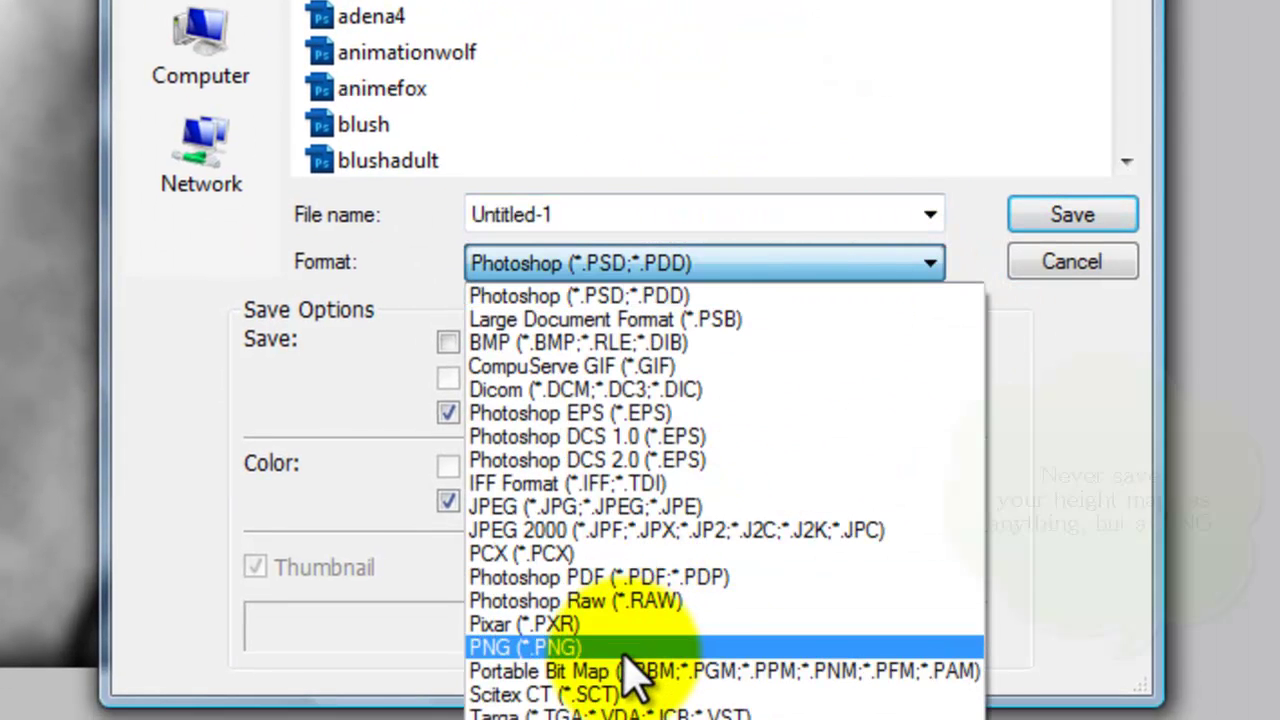
{"action": "left_click", "coordinate": [686, 214]}
{"action": "left_click_drag", "start_coordinate": [669, 214], "coordinate": [418, 240]}
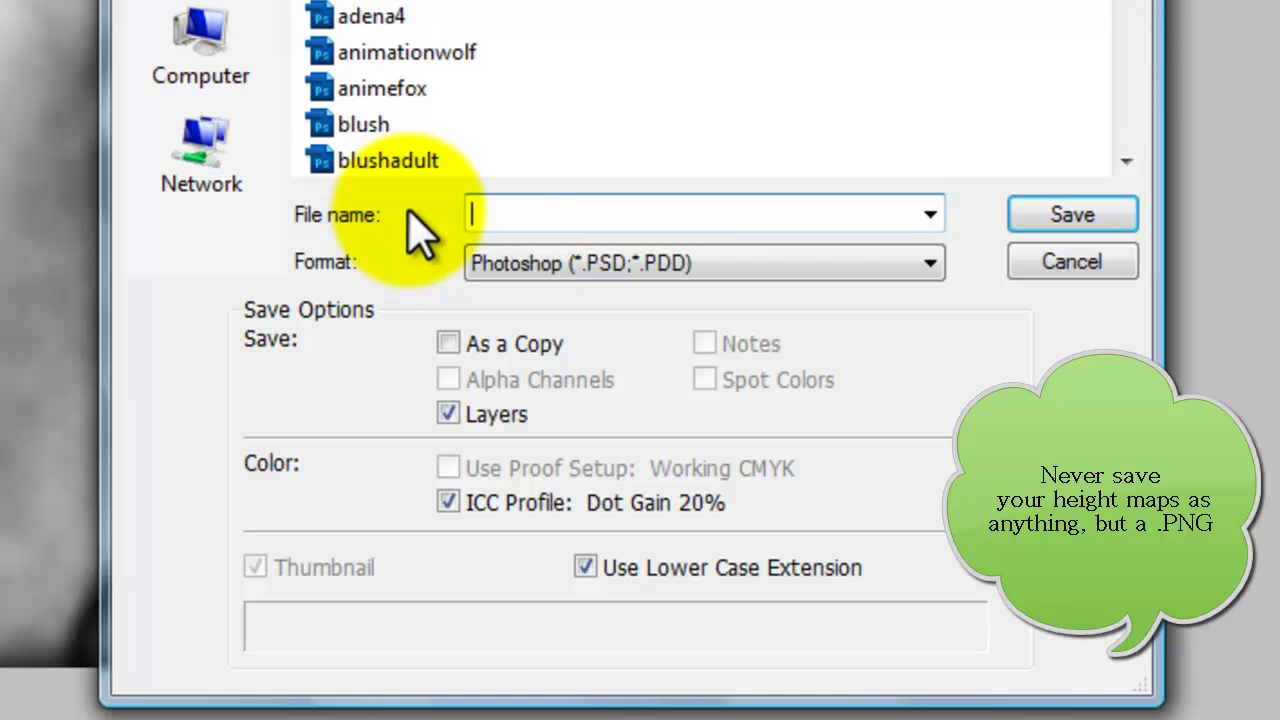
{"action": "type", "text": "Tutorial"}
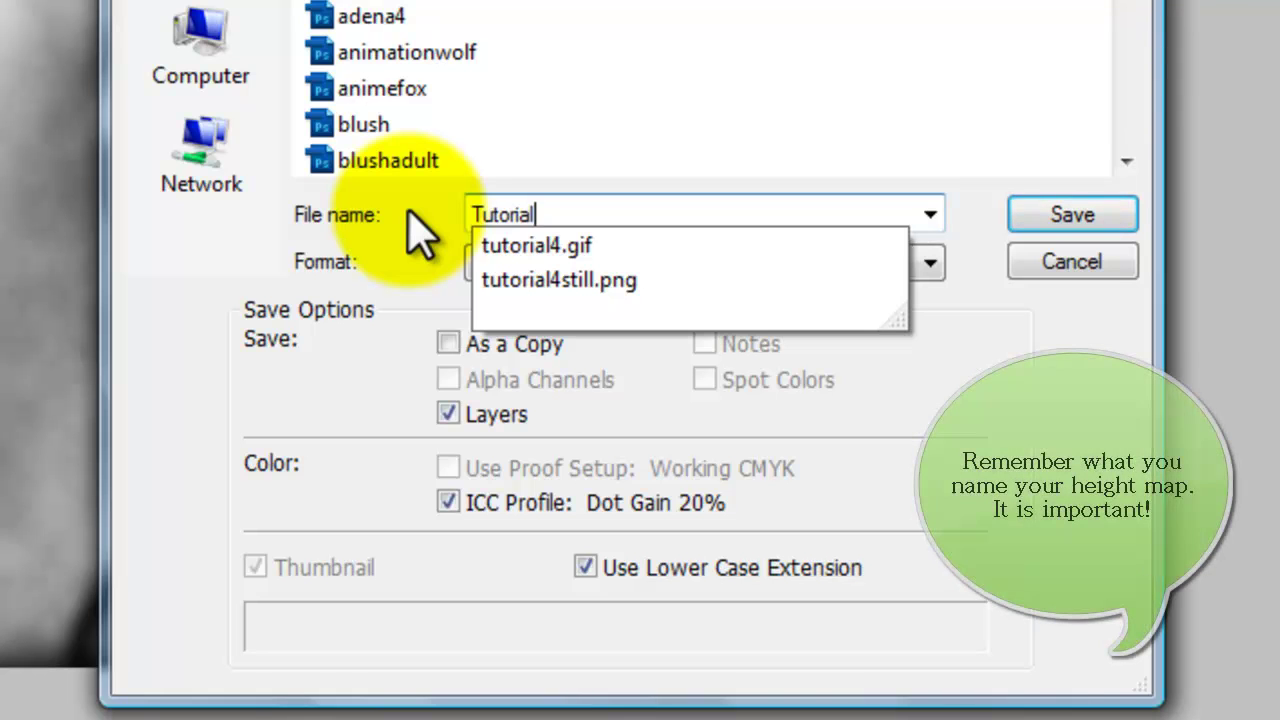
{"action": "type", "text": "Map"}
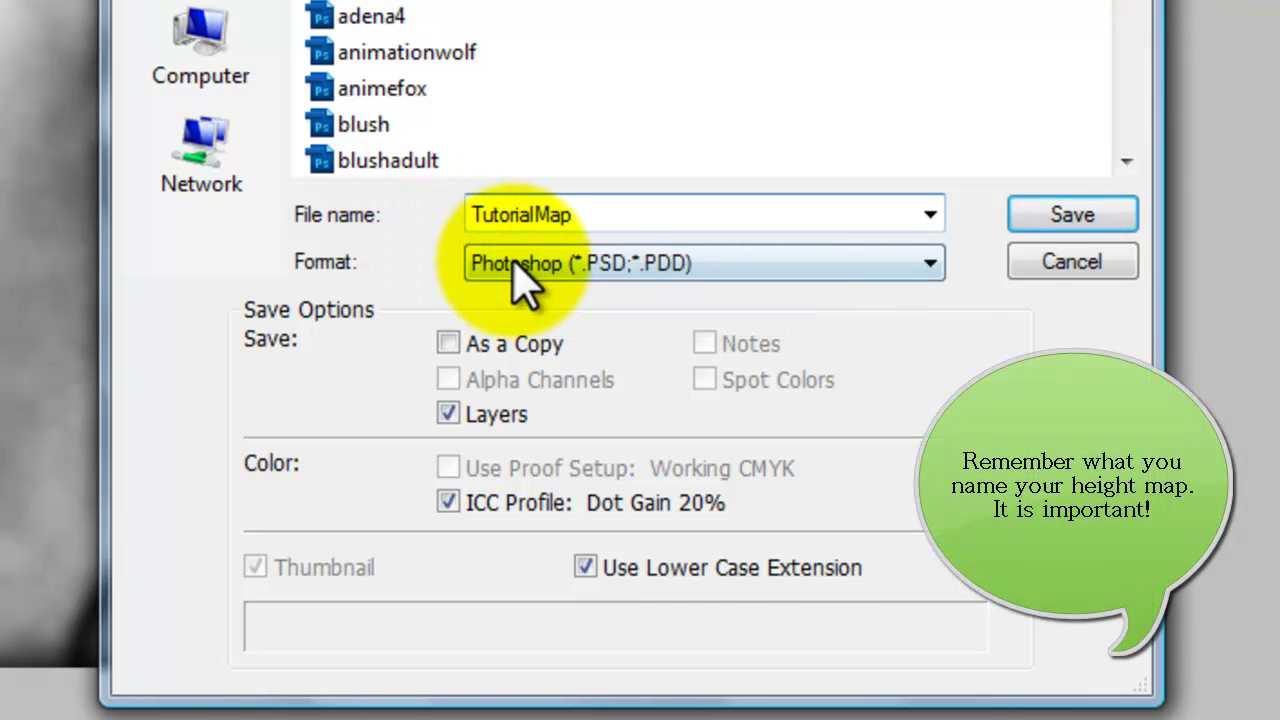
{"action": "left_click", "coordinate": [472, 263]}
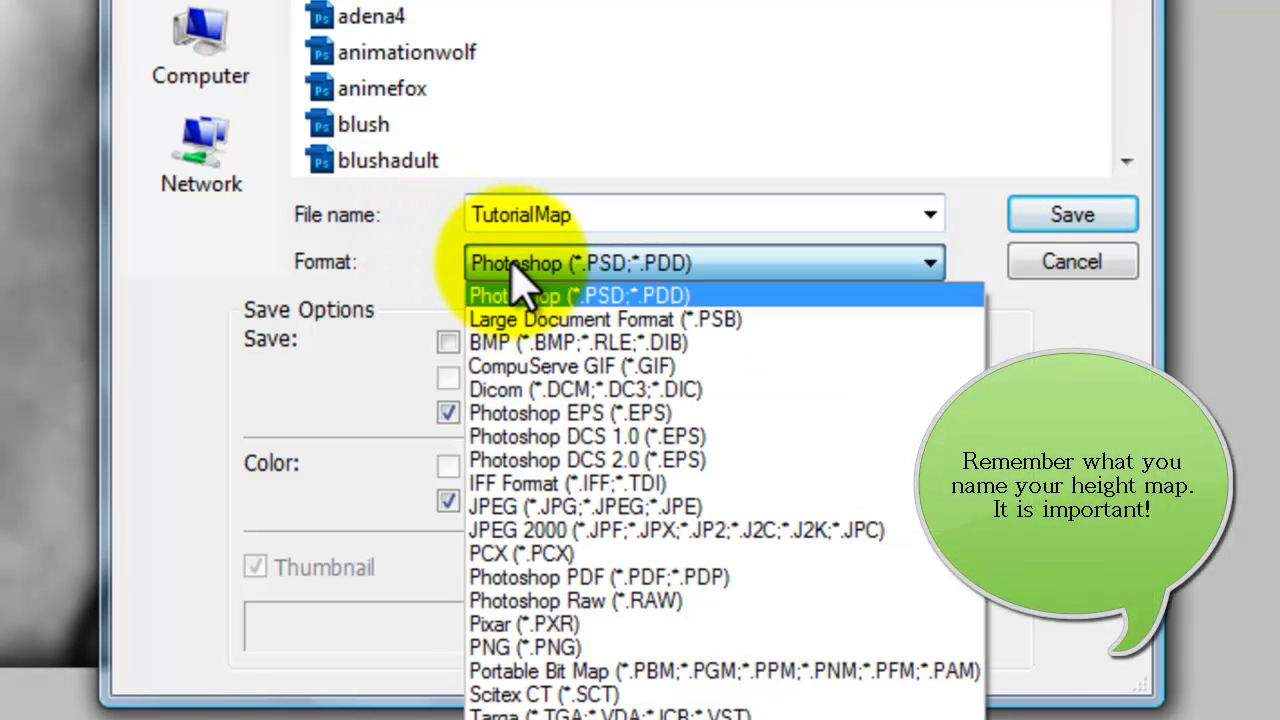
{"action": "left_click", "coordinate": [568, 647]}
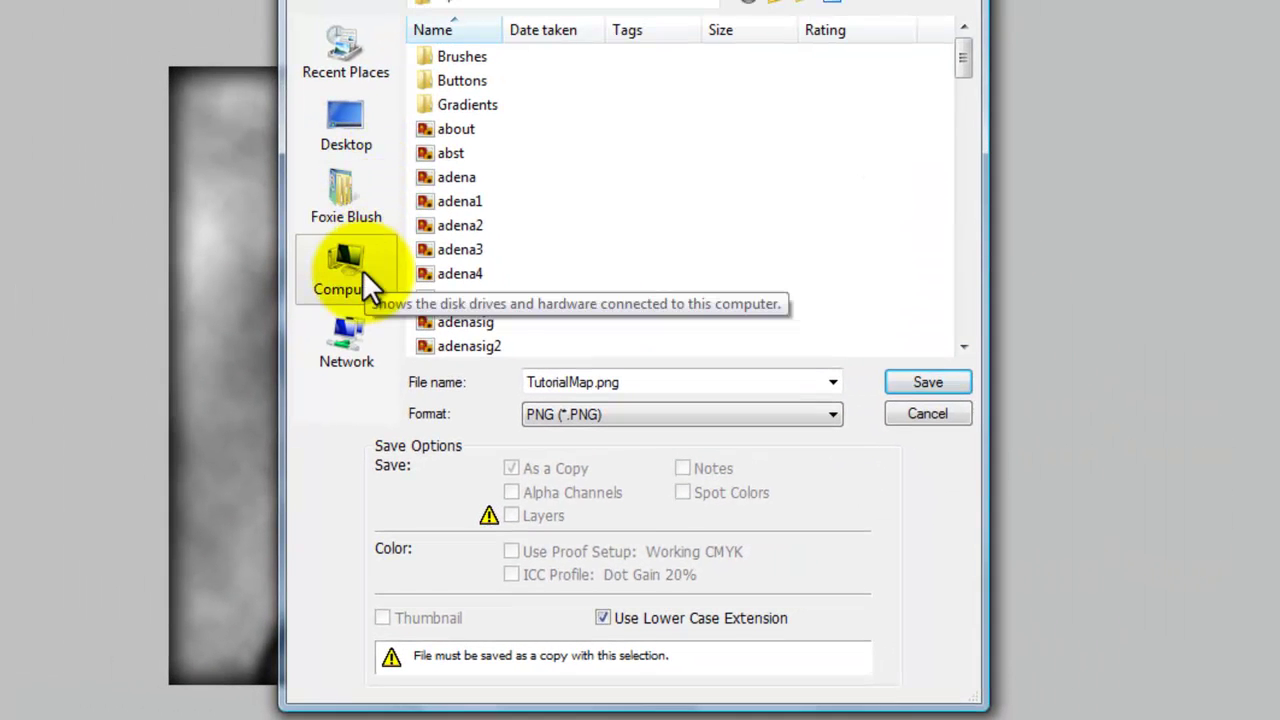
Choose the terrains folder inside FeralHeart's media folder on the C: drive as the save location
{"action": "left_click", "coordinate": [360, 268]}
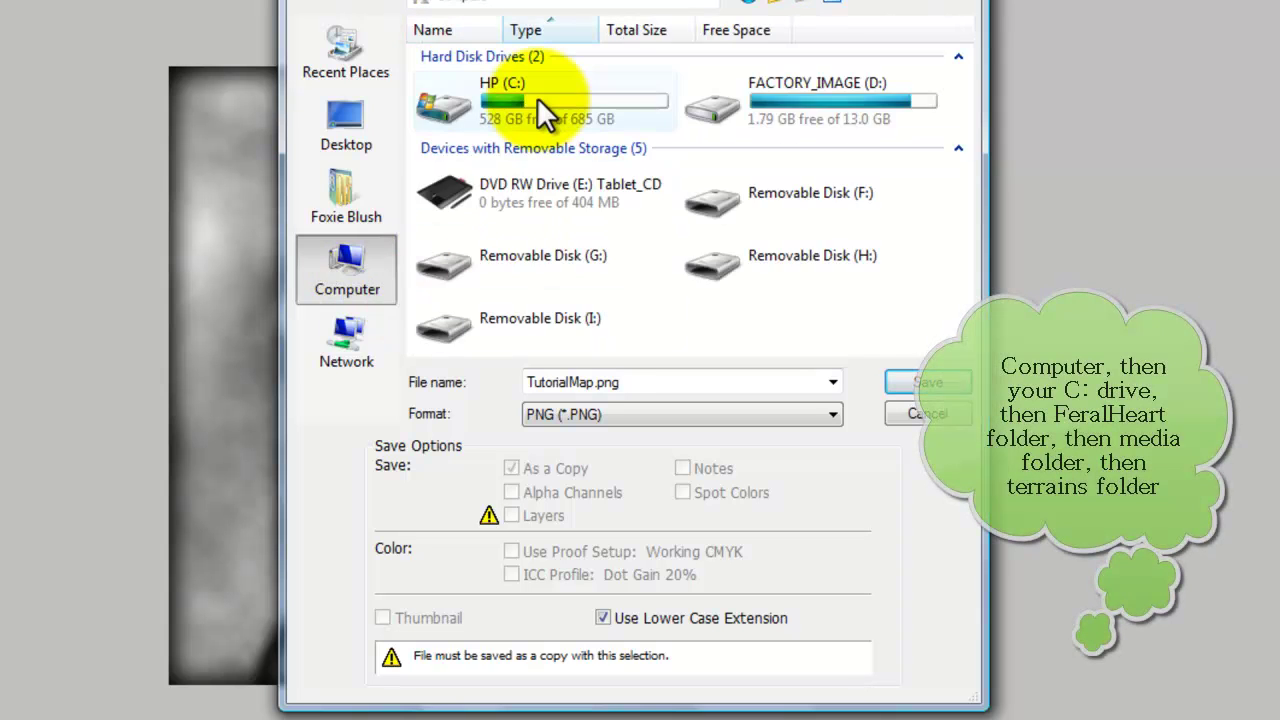
{"action": "double_click", "coordinate": [540, 102]}
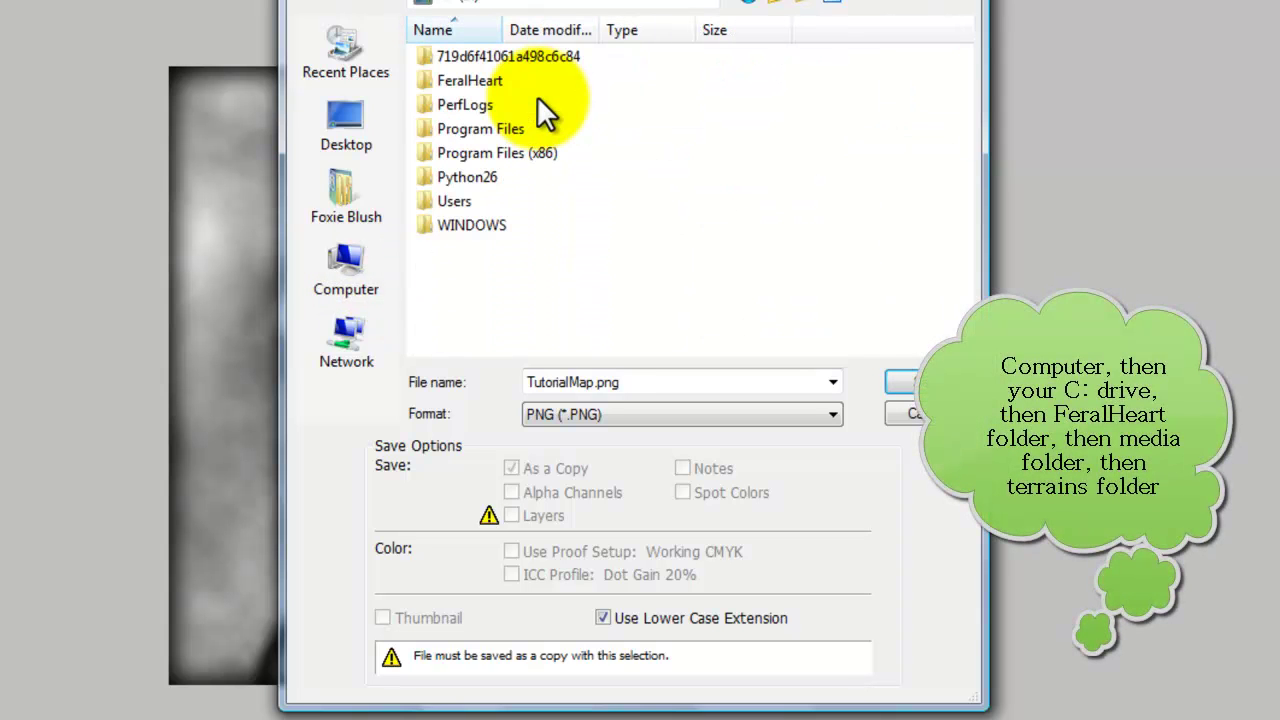
{"action": "double_click", "coordinate": [477, 80]}
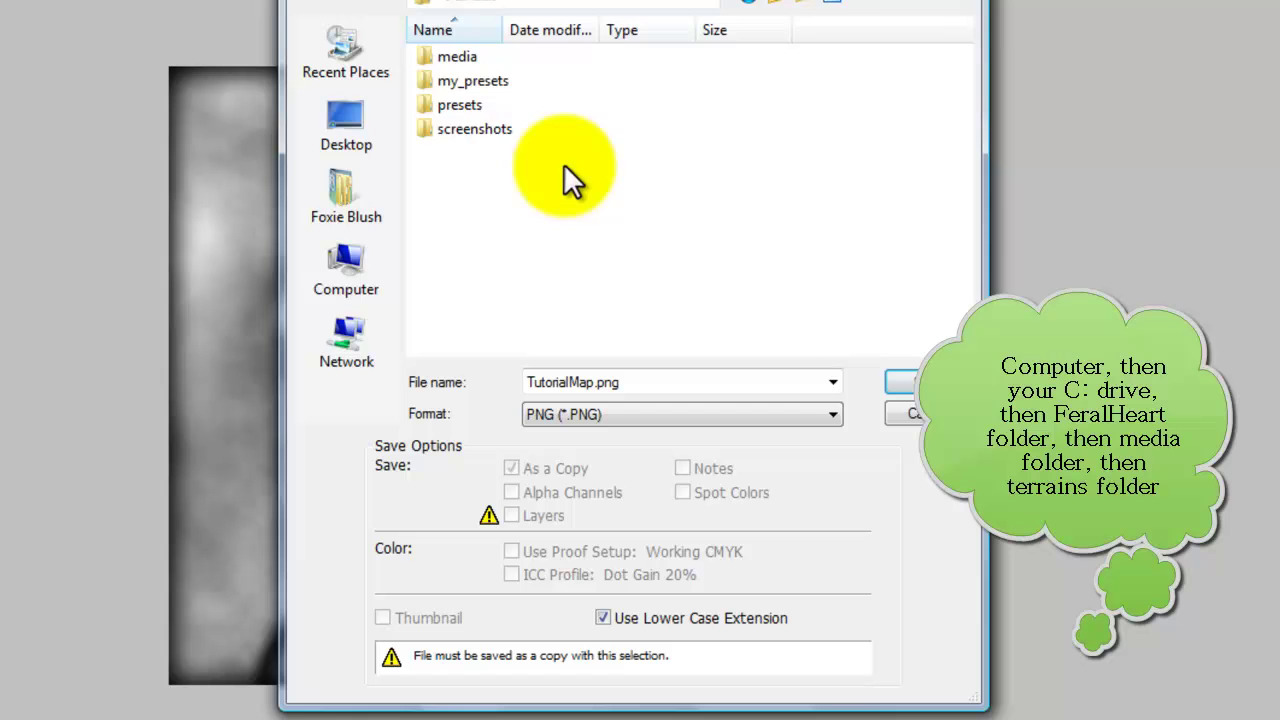
{"action": "double_click", "coordinate": [472, 60]}
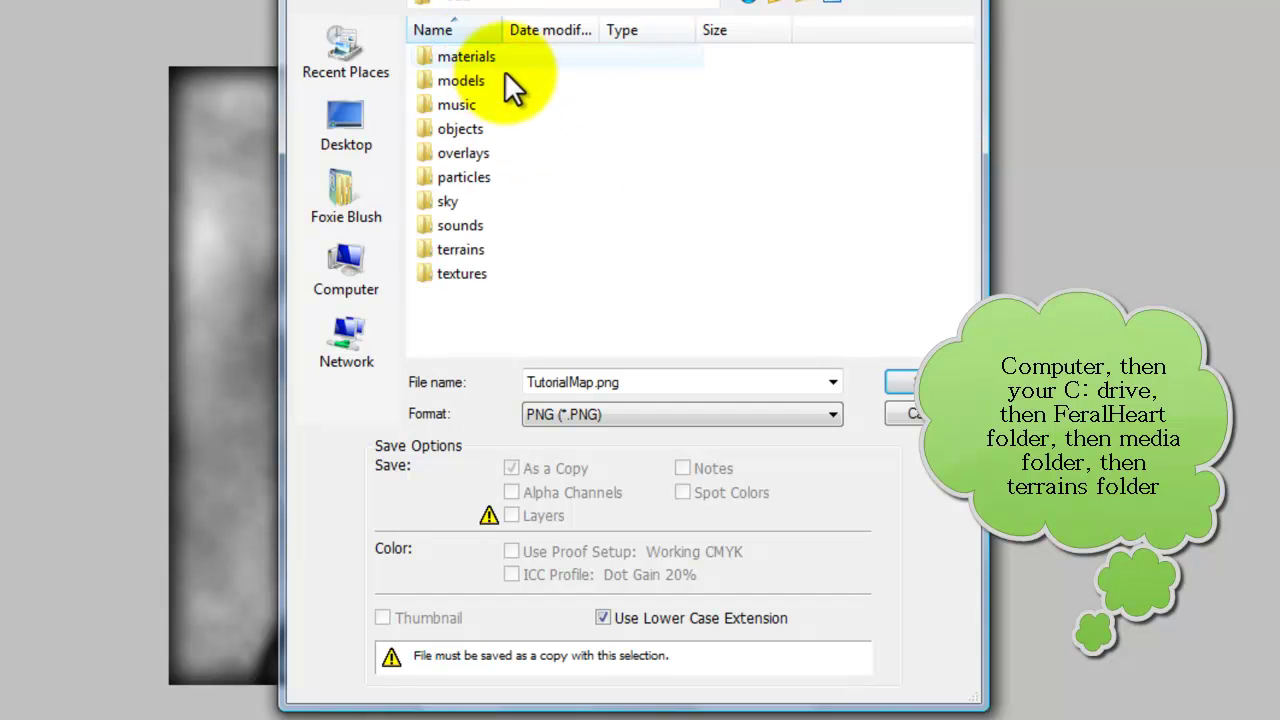
{"action": "left_click", "coordinate": [470, 249]}
{"action": "double_click", "coordinate": [471, 249]}
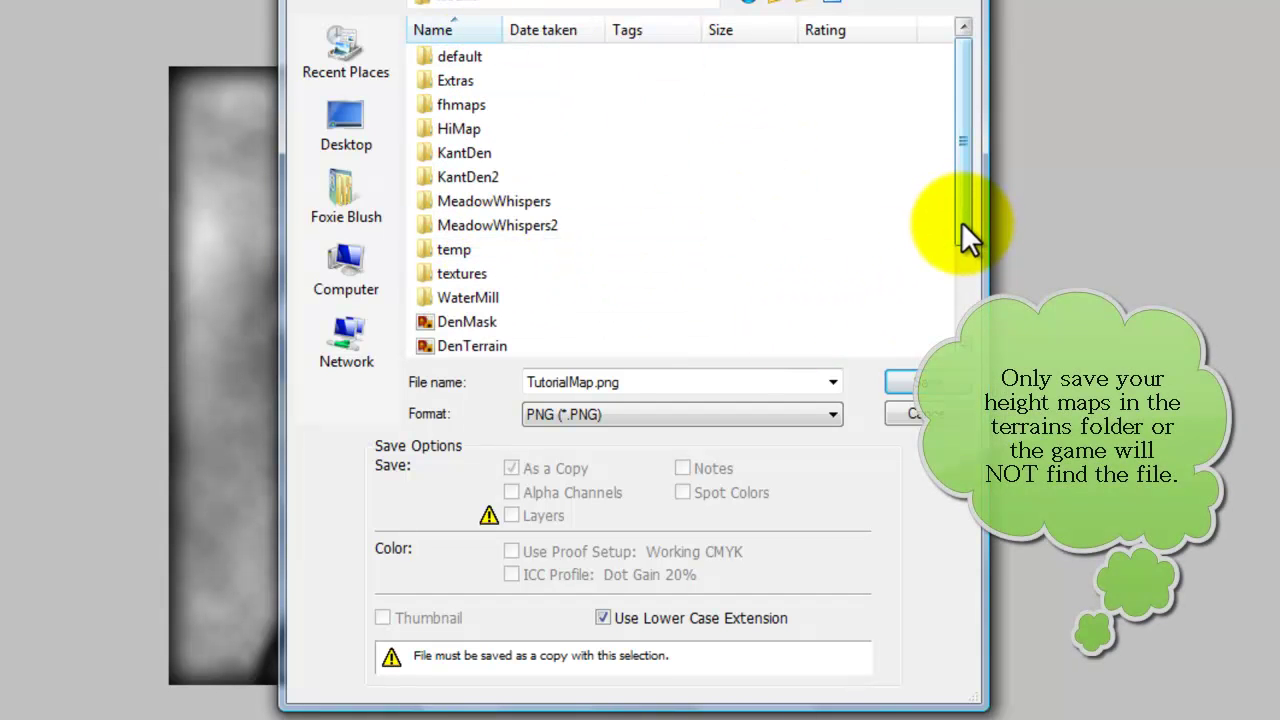
Save TutorialMap.png in the terrains folder with interlacing set to None
{"action": "left_click_drag", "start_coordinate": [961, 221], "coordinate": [967, 316]}
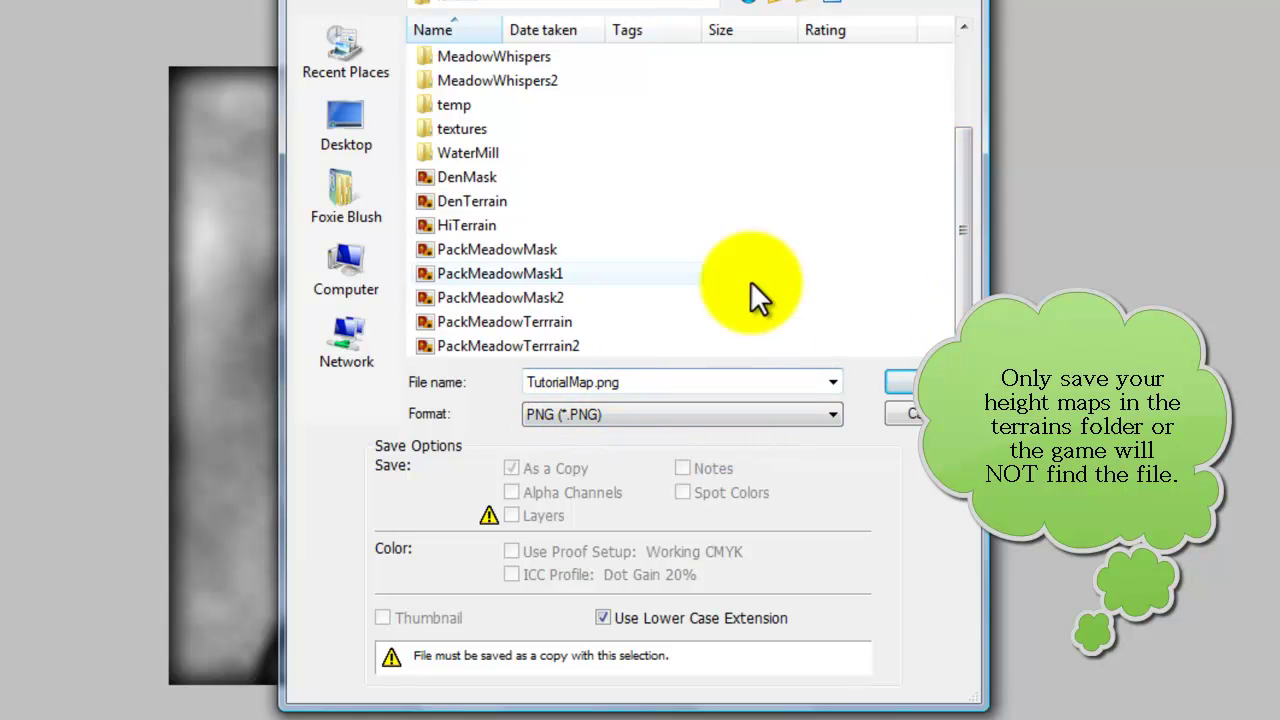
{"action": "left_click", "coordinate": [900, 381]}
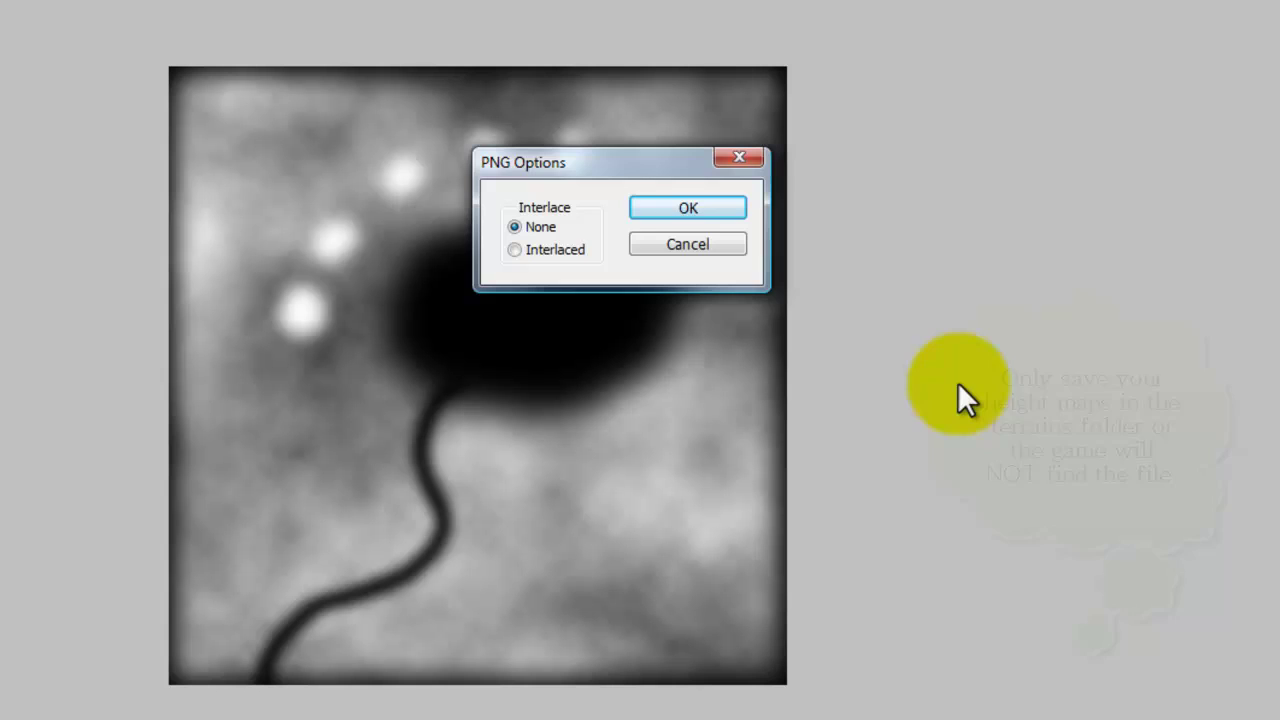
{"action": "left_click", "coordinate": [662, 212]}
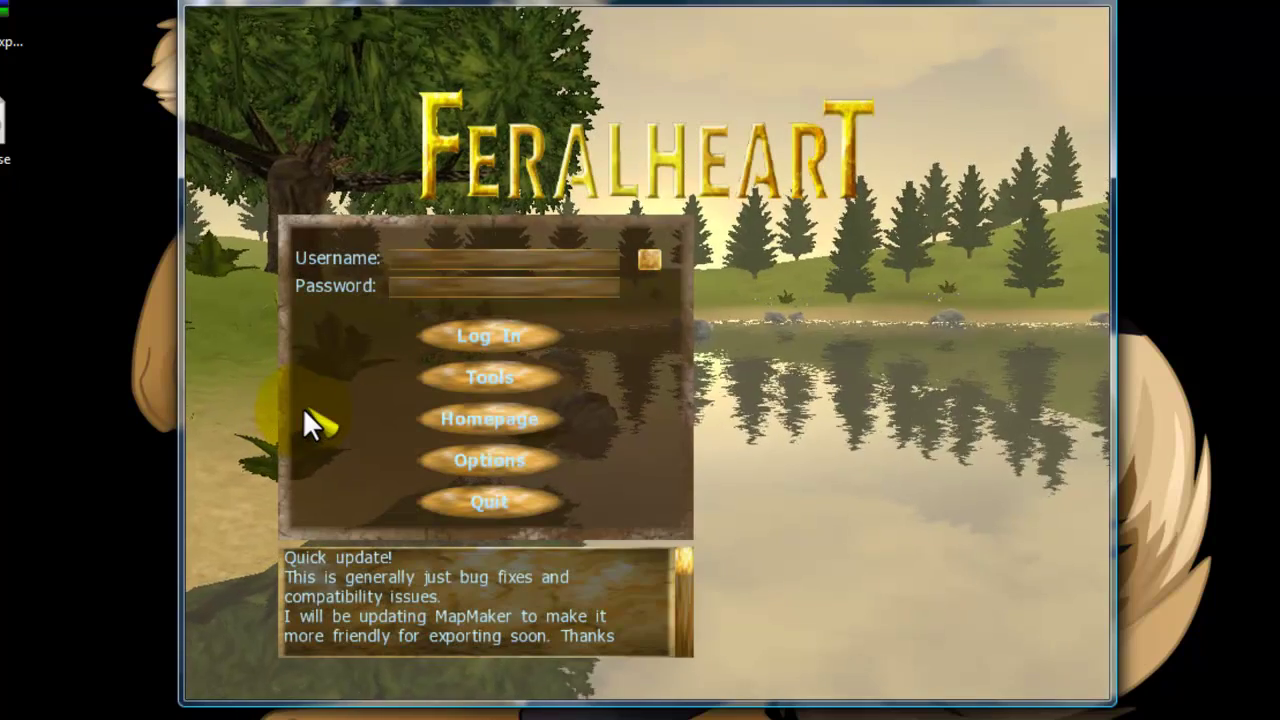
Switch to FeralHeart and open the Map Maker tool's world settings
{"action": "left_click", "coordinate": [508, 375]}
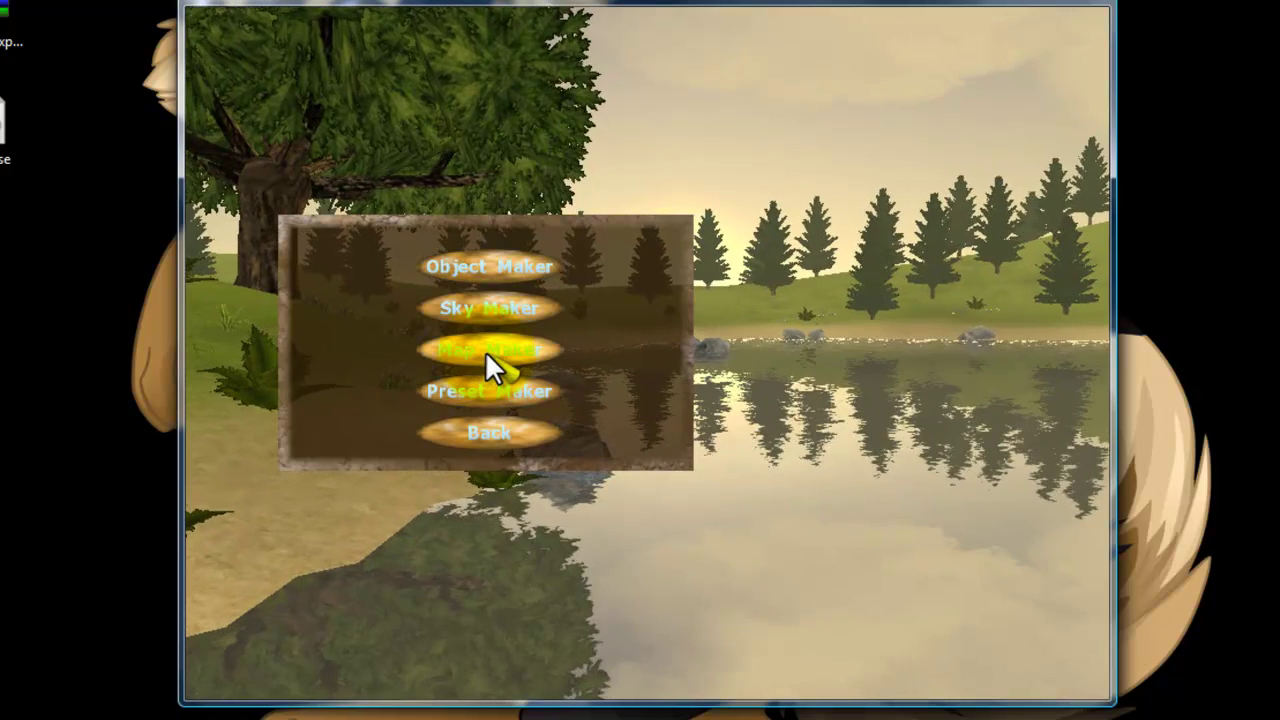
{"action": "left_click", "coordinate": [487, 352]}
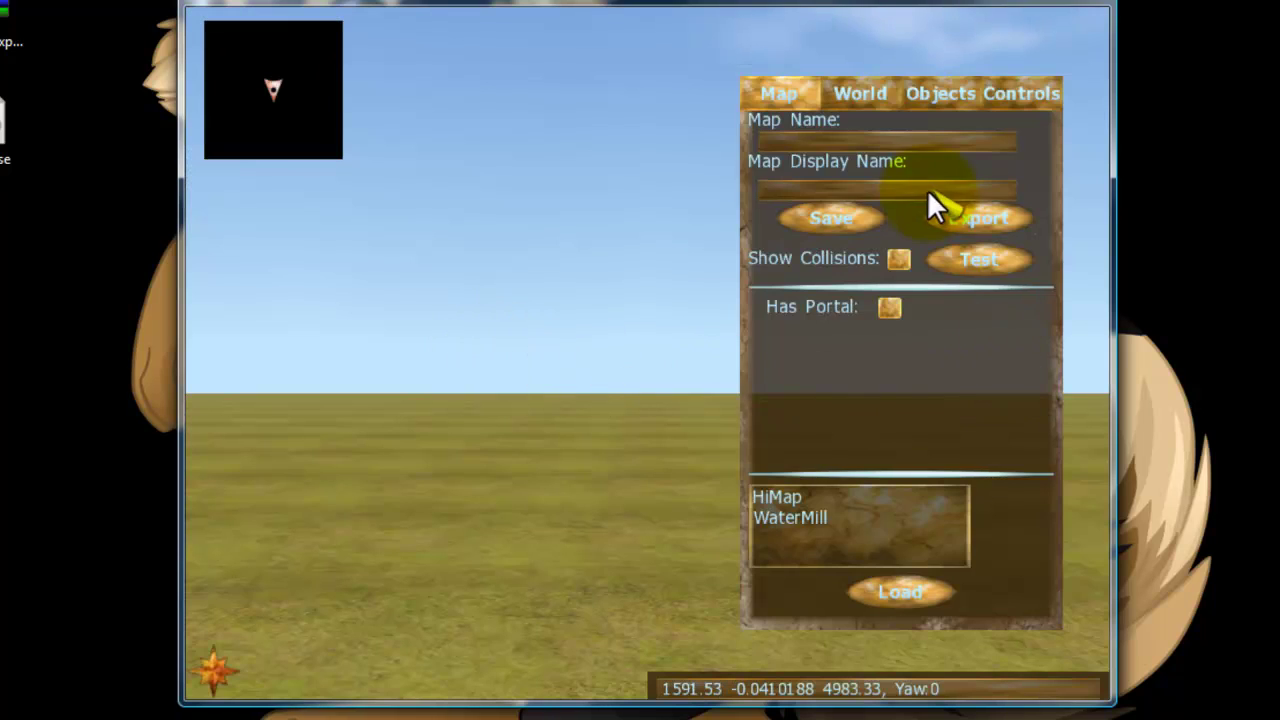
{"action": "left_click", "coordinate": [884, 97]}
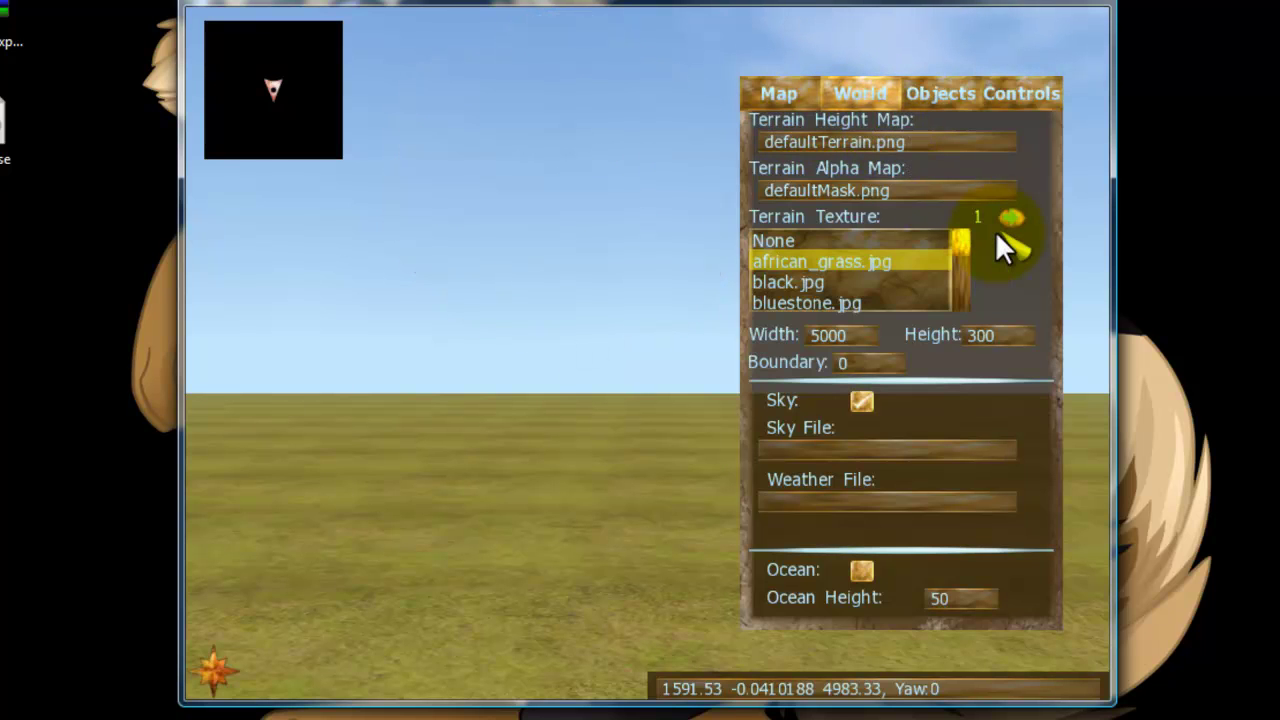
Set the terrain height map to TutorialMap.png and apply it to the world
{"action": "key", "text": "BackSpace"}
{"action": "key", "text": "BackSpace"}
{"action": "key", "text": "BackSpace"}
{"action": "key", "text": "BackSpace"}
{"action": "key", "text": "BackSpace"}
{"action": "key", "text": "BackSpace"}
{"action": "key", "text": "BackSpace"}
{"action": "key", "text": "BackSpace"}
{"action": "key", "text": "BackSpace"}
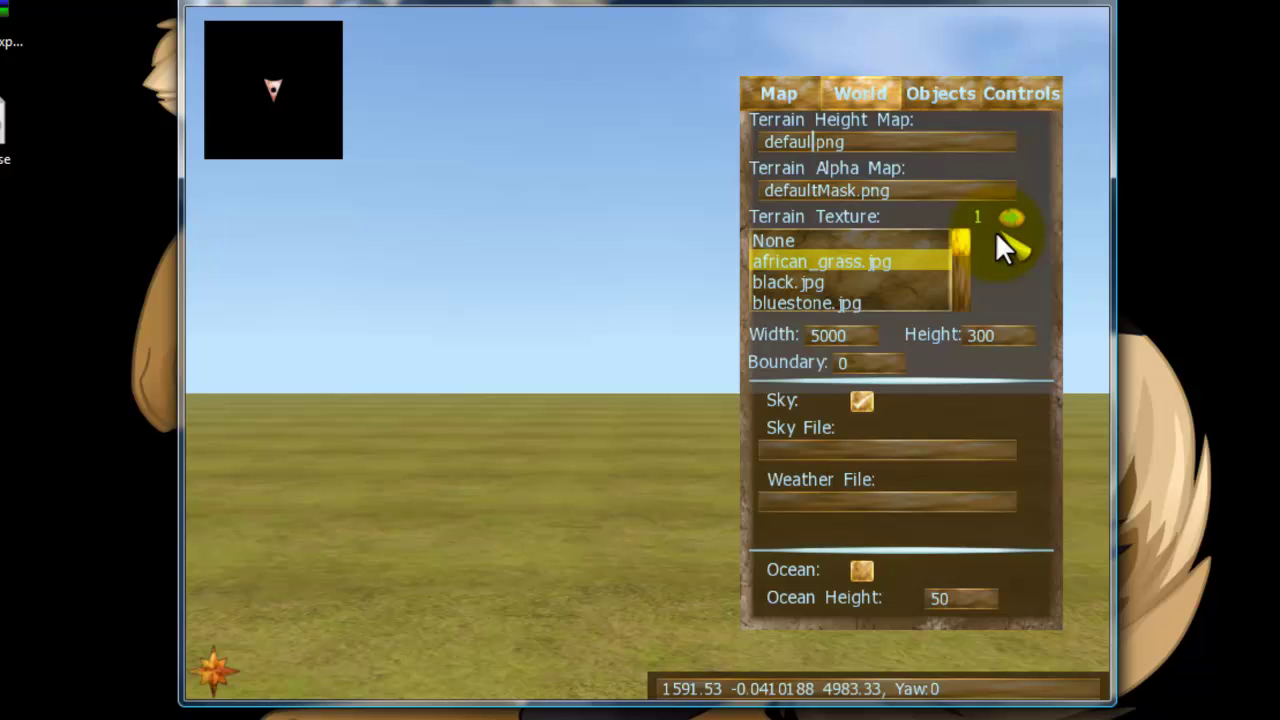
{"action": "key", "text": "BackSpace"}
{"action": "key", "text": "BackSpace"}
{"action": "key", "text": "BackSpace"}
{"action": "key", "text": "BackSpace"}
{"action": "key", "text": "BackSpace"}
{"action": "key", "text": "BackSpace"}
{"action": "type", "text": "T"}
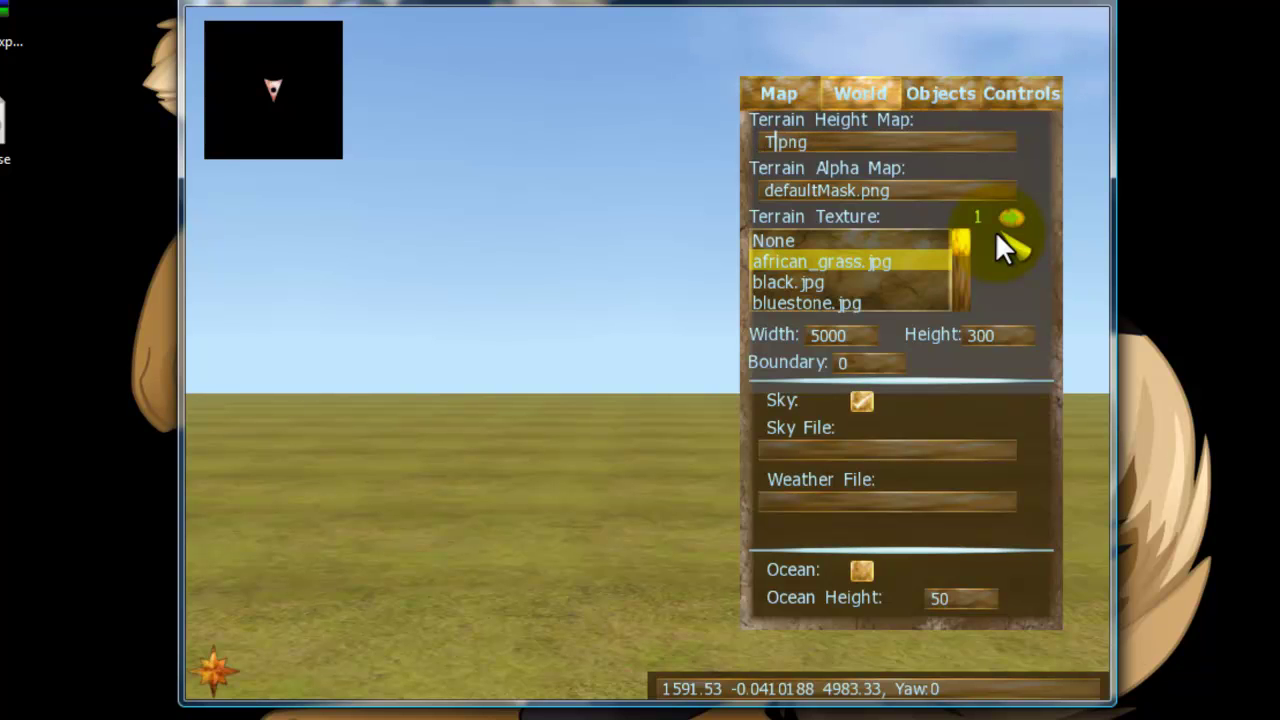
{"action": "type", "text": "utori"}
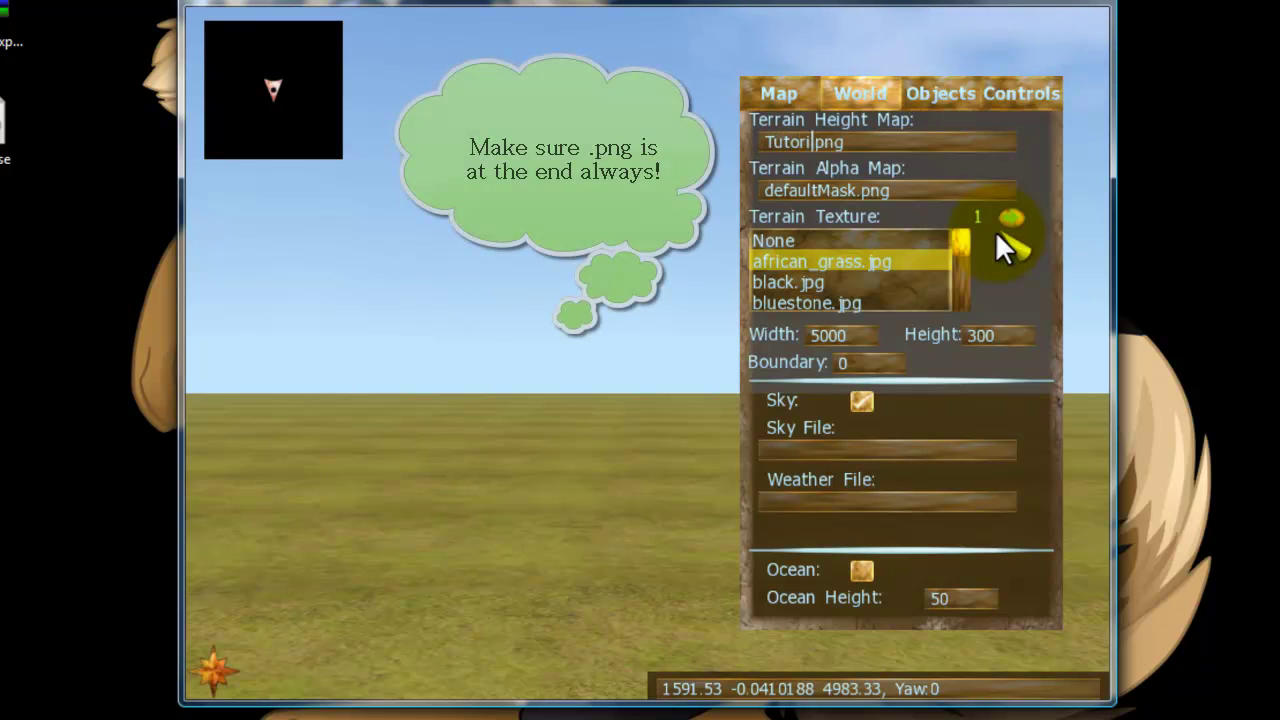
{"action": "type", "text": "alMap."}
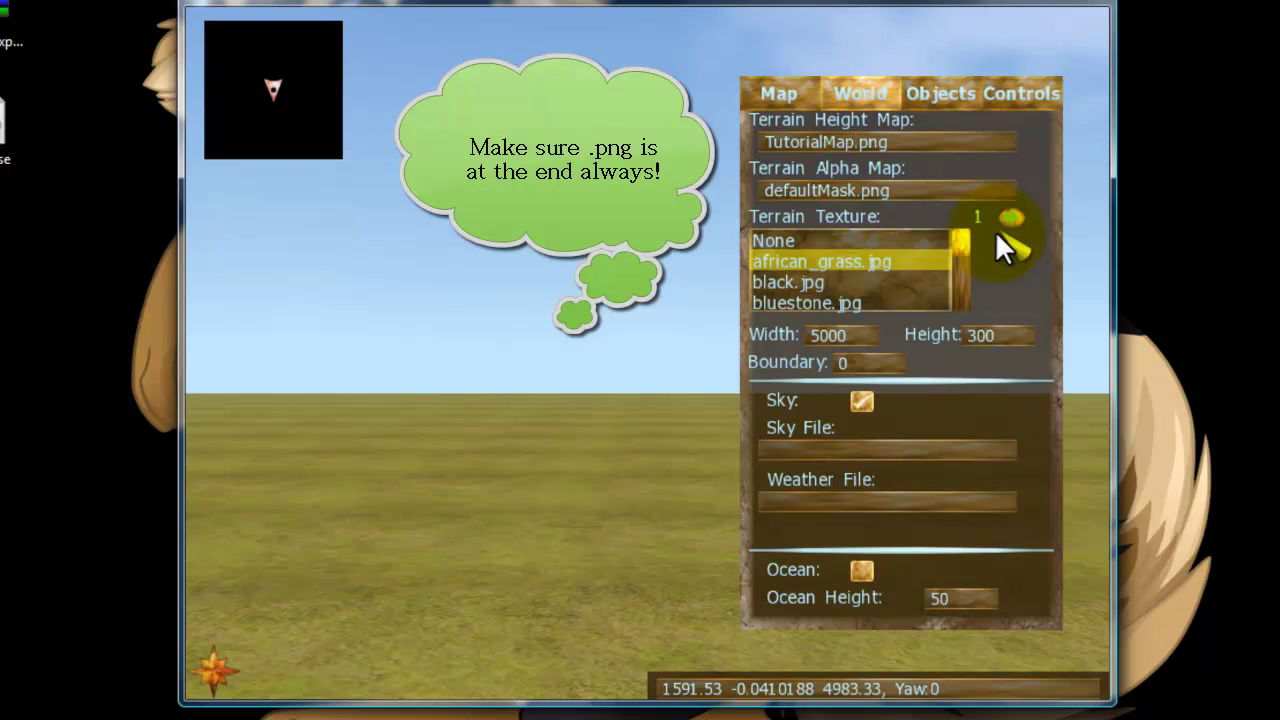
{"action": "left_click", "coordinate": [997, 234]}
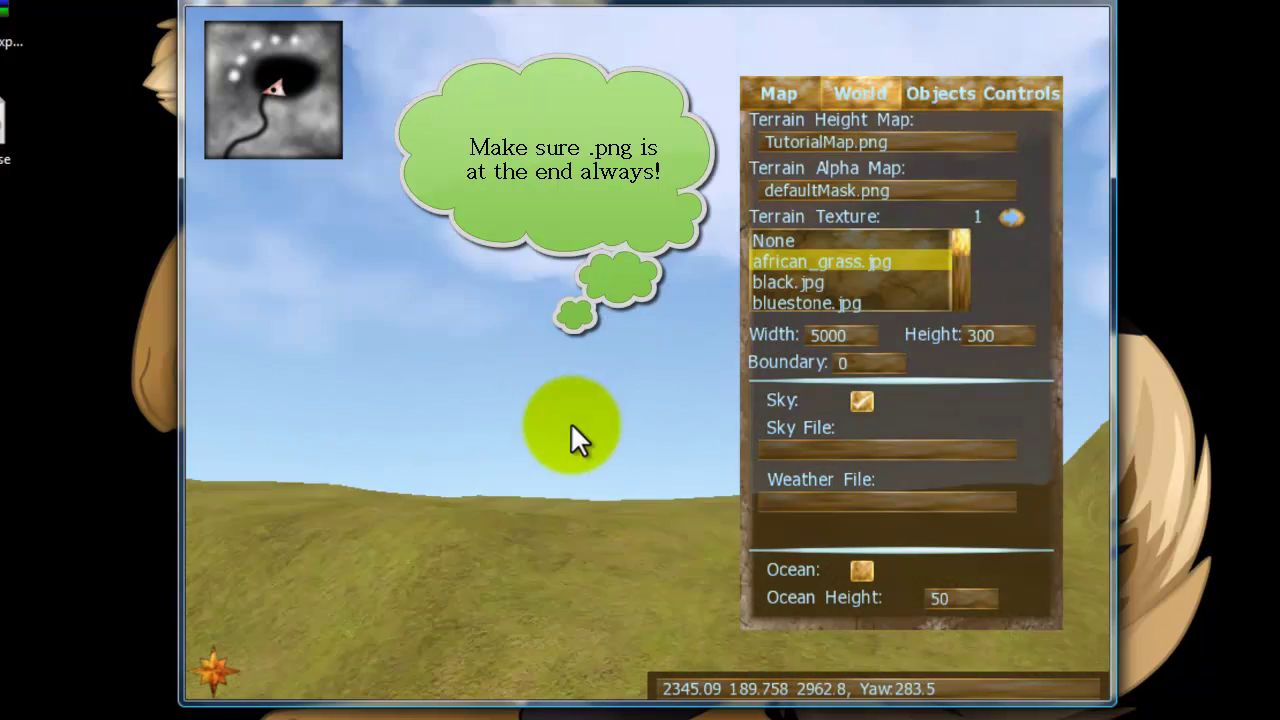
Move around the generated terrain to examine the lake basin and its surrounding slopes
{"action": "key", "text": "Right"}
{"action": "key", "text": "Right"}
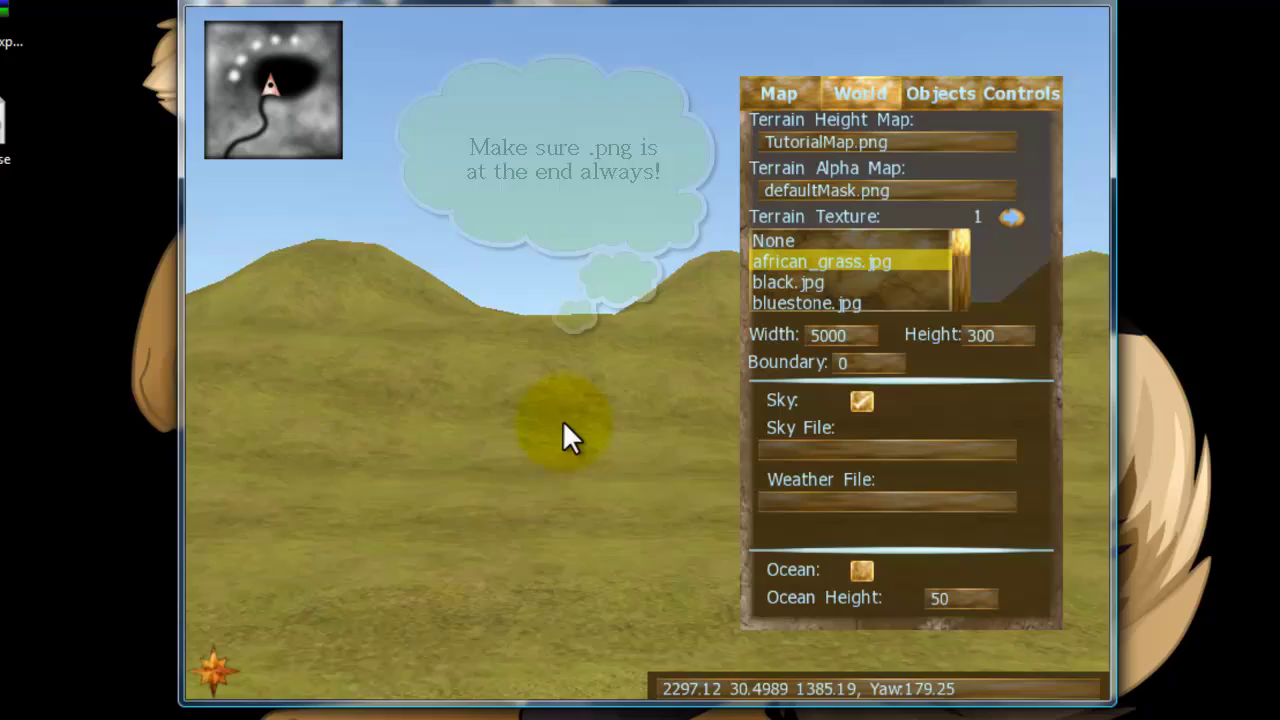
{"action": "key", "text": "Up"}
{"action": "key", "text": "Right"}
{"action": "key", "text": "Left"}
{"action": "key", "text": "Down"}
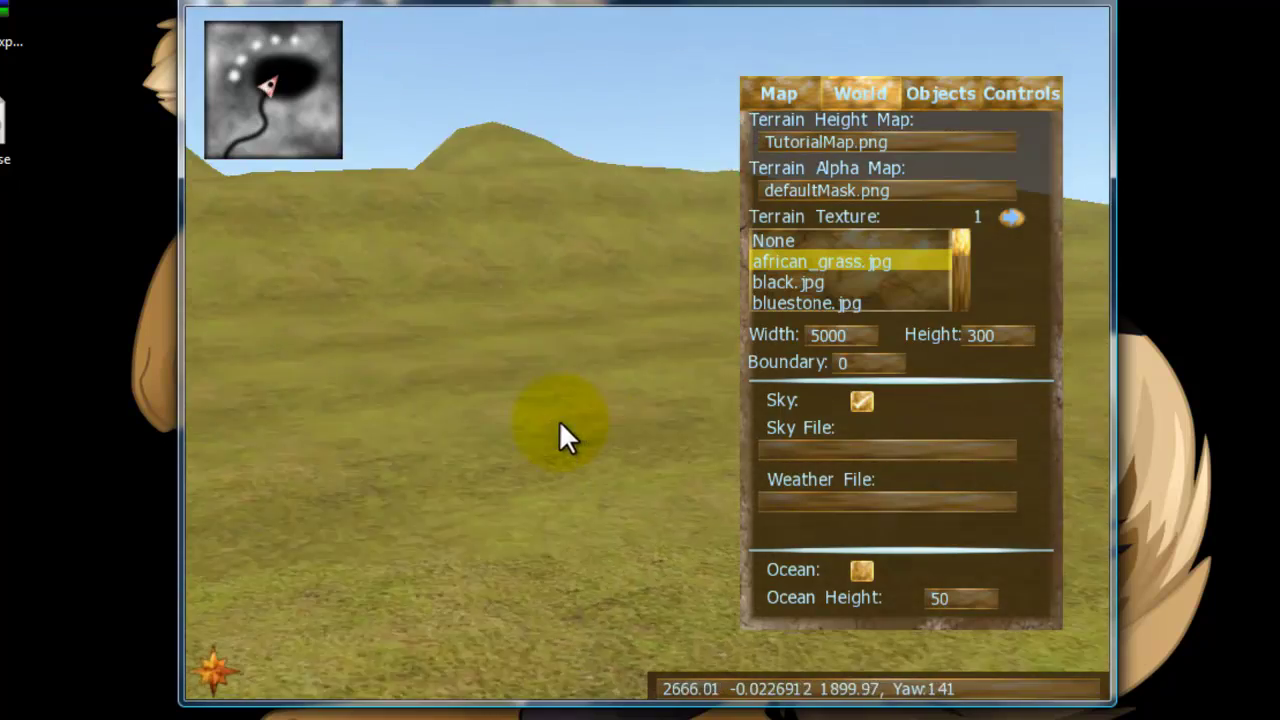
{"action": "key", "text": "Right"}
{"action": "key", "text": "Left"}
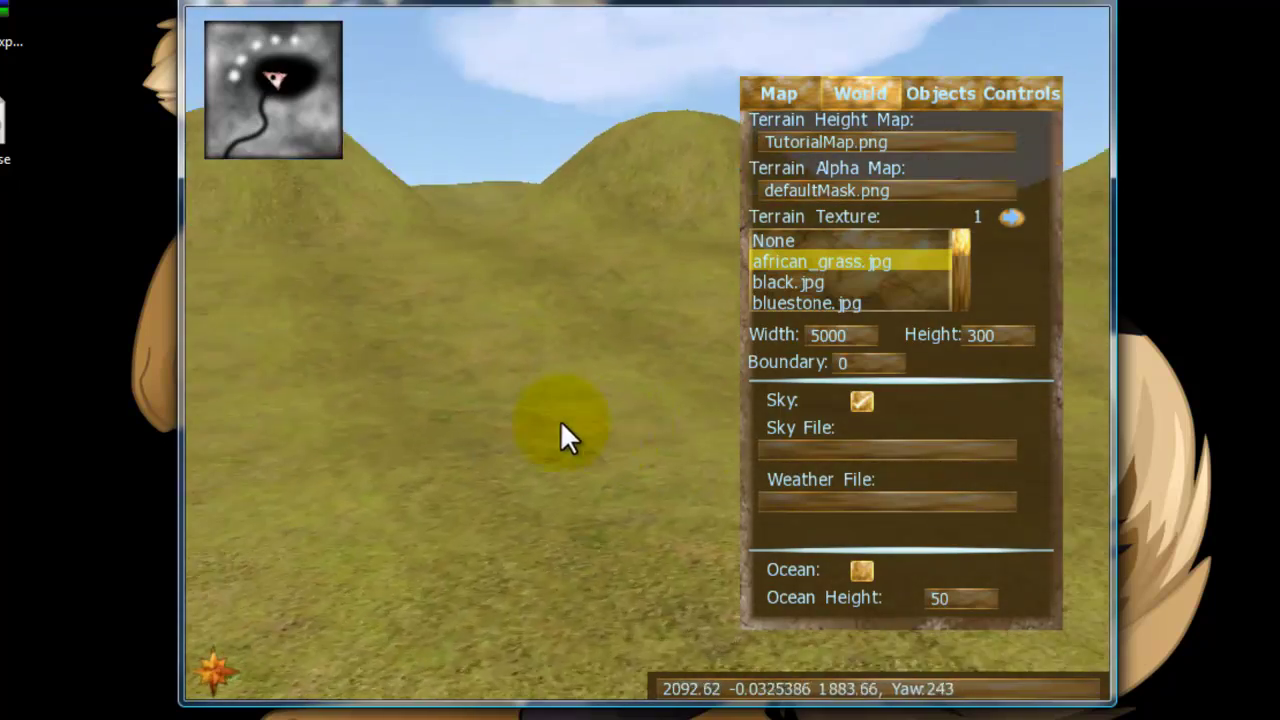
{"action": "key", "text": "Left"}
{"action": "key", "text": "Up"}
{"action": "key", "text": "Down"}
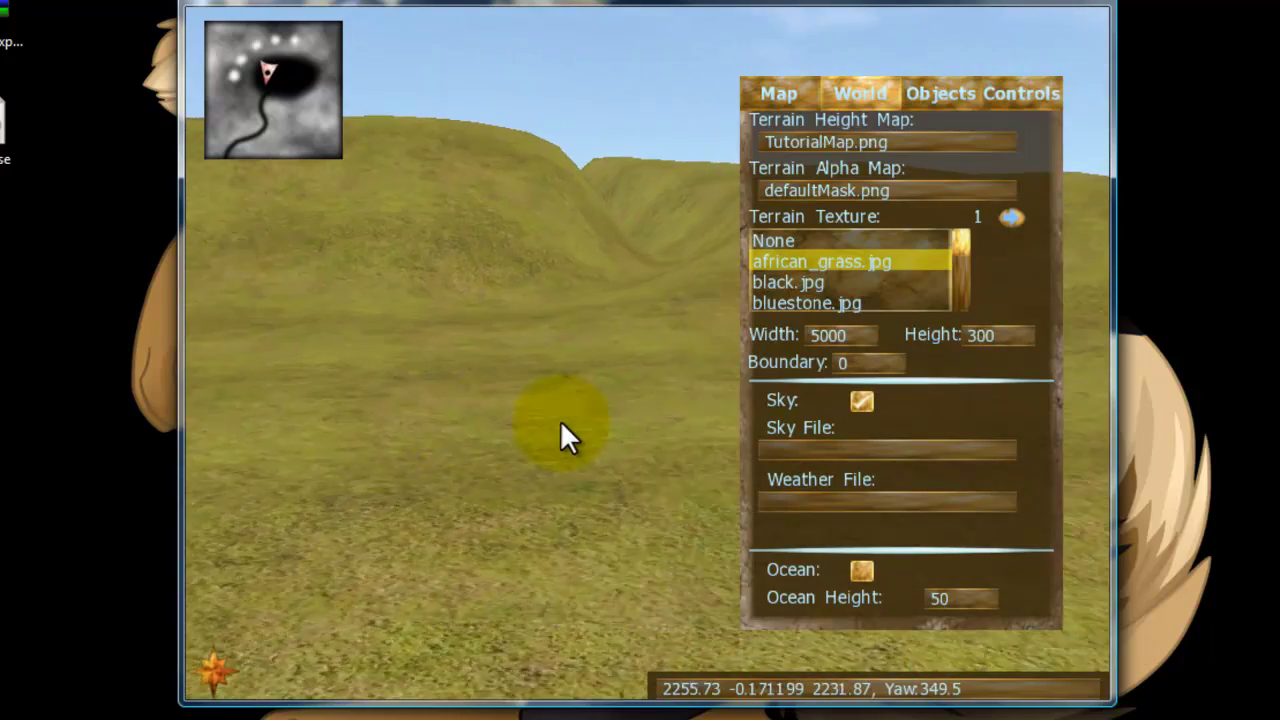
{"action": "key", "text": "Up"}
{"action": "key", "text": "Right"}
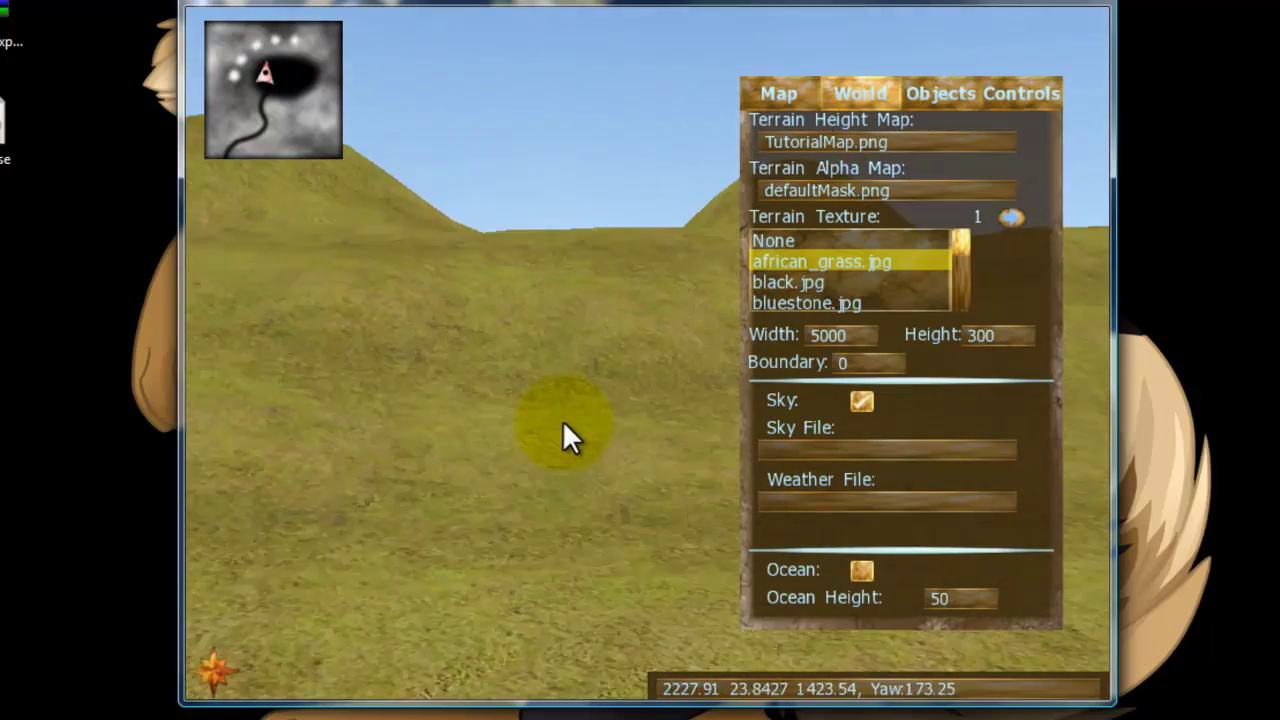
{"action": "key", "text": "Up"}
{"action": "key", "text": "Left"}
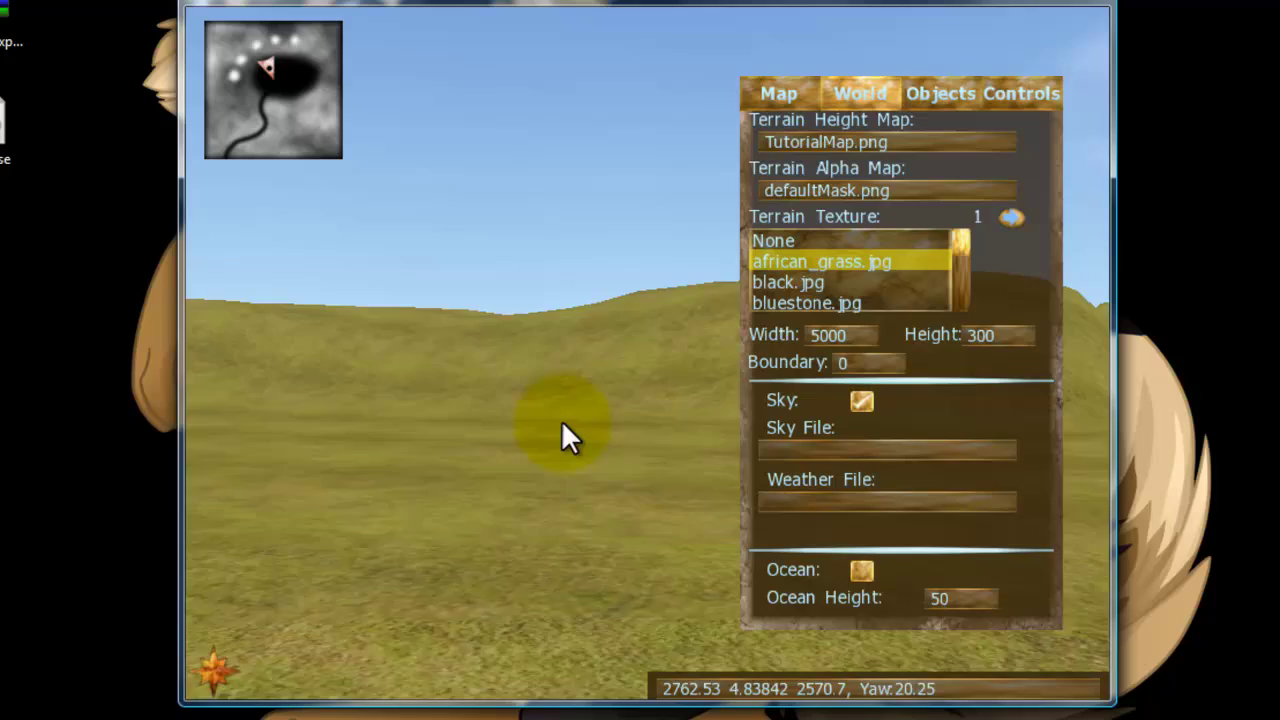
{"action": "key", "text": "Up"}
{"action": "key", "text": "Right"}
{"action": "key", "text": "Left"}
{"action": "key", "text": "Right"}
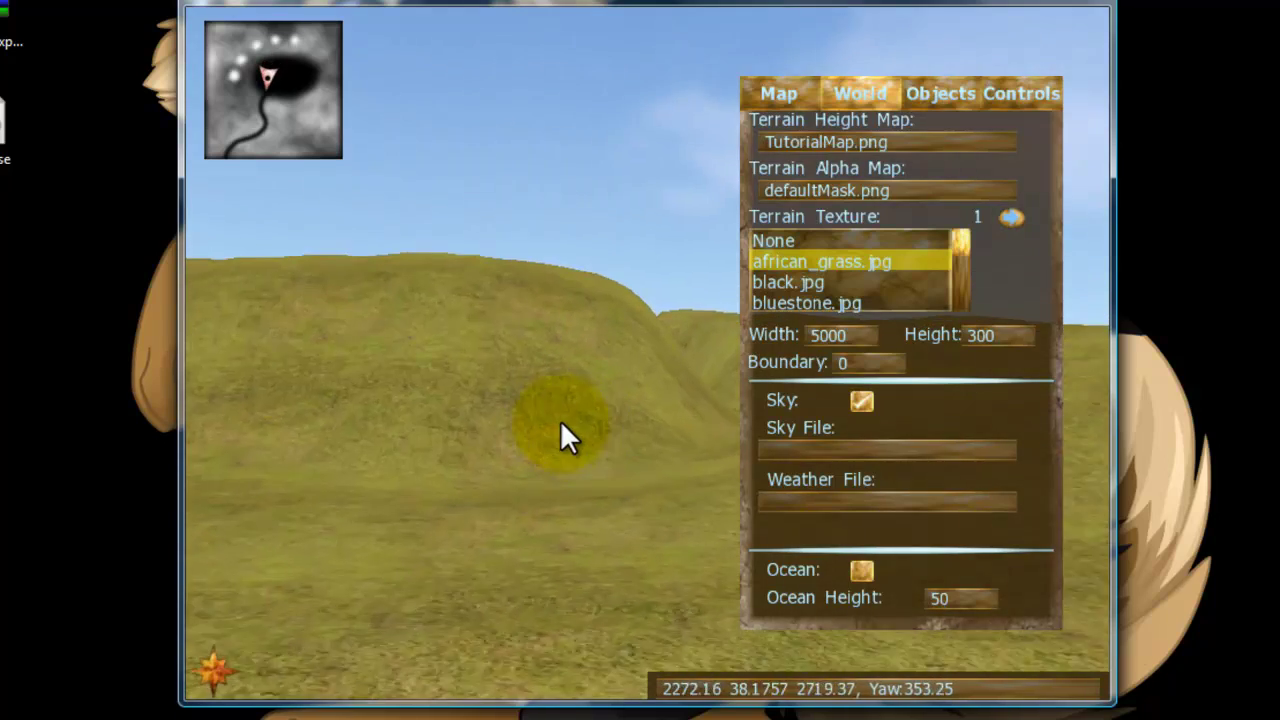
Follow the river channel away from the lake basin to examine its depth and banks
{"action": "key", "text": "Up"}
{"action": "key", "text": "Left"}
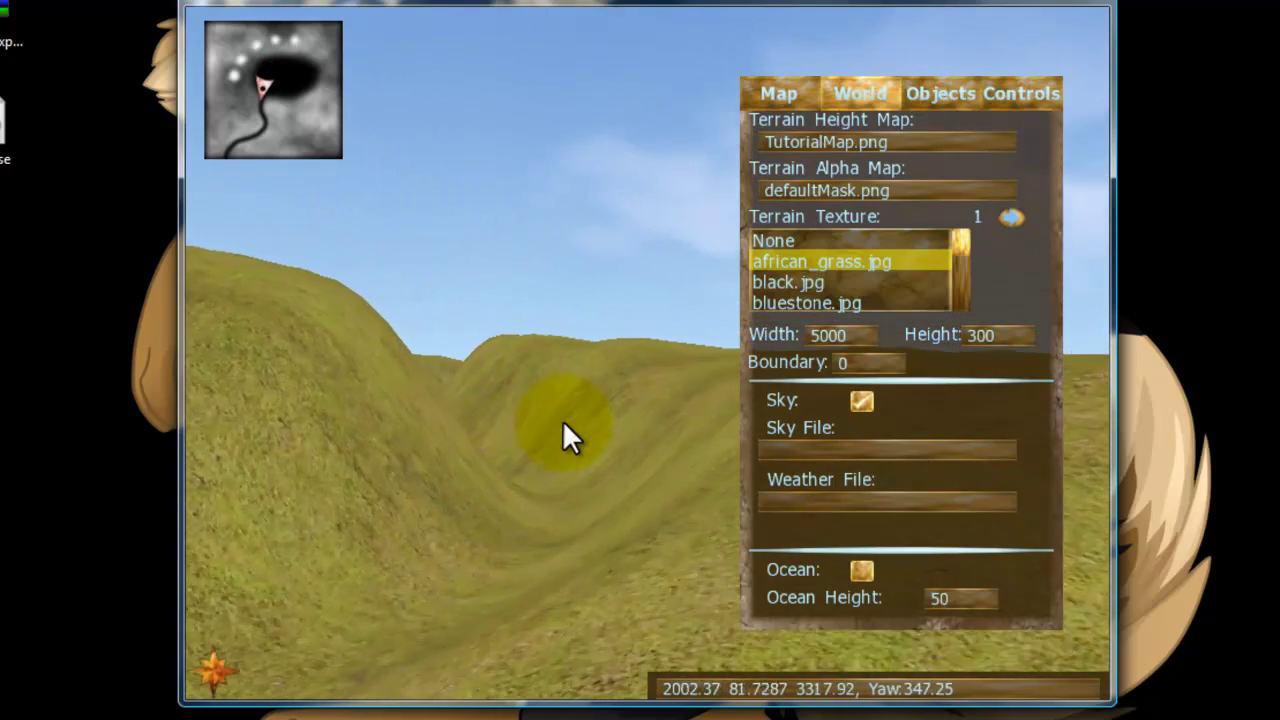
{"action": "key", "text": "Up"}
{"action": "key", "text": "Right"}
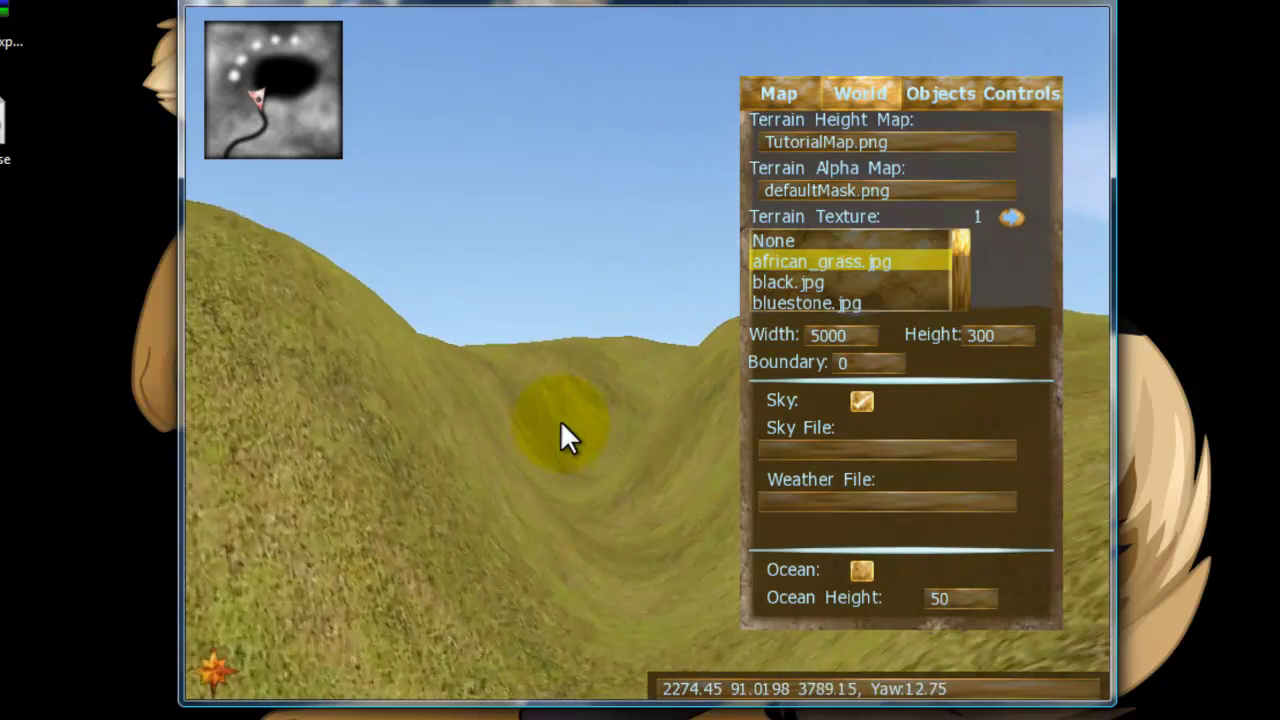
{"action": "key", "text": "Up"}
{"action": "key", "text": "Right"}
{"action": "key", "text": "Left"}
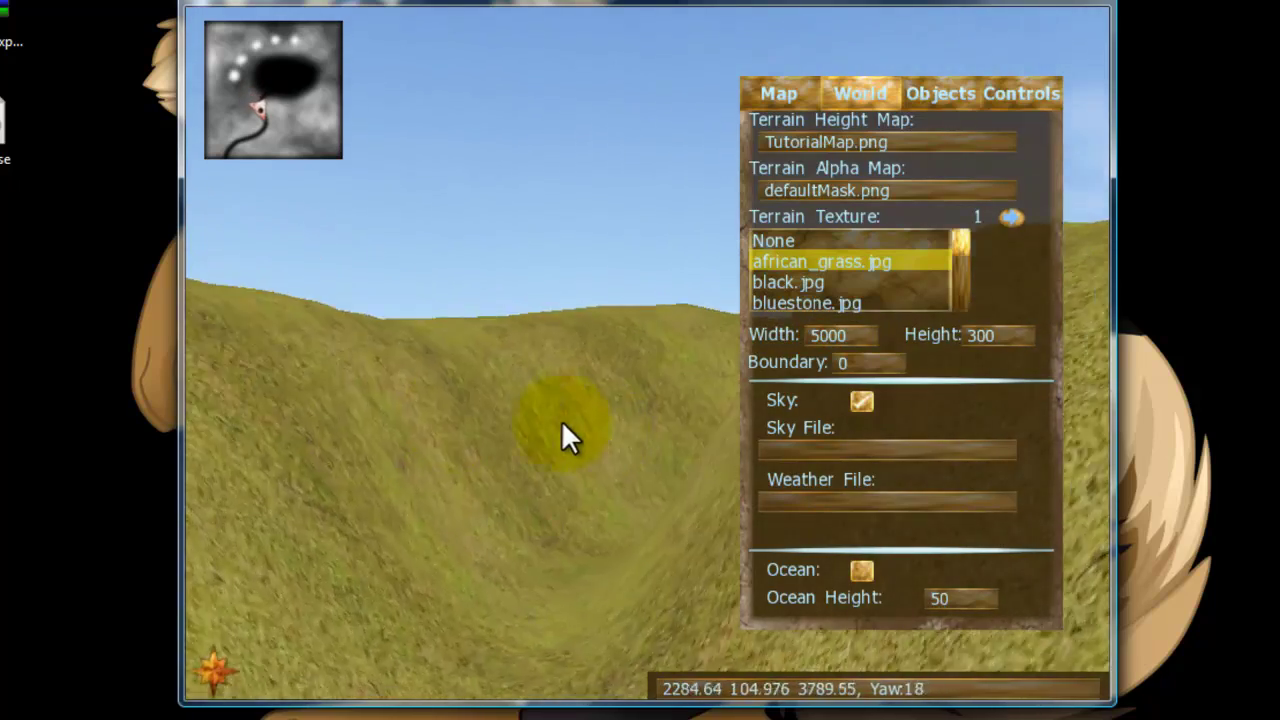
{"action": "key", "text": "Up"}
{"action": "key", "text": "Left"}
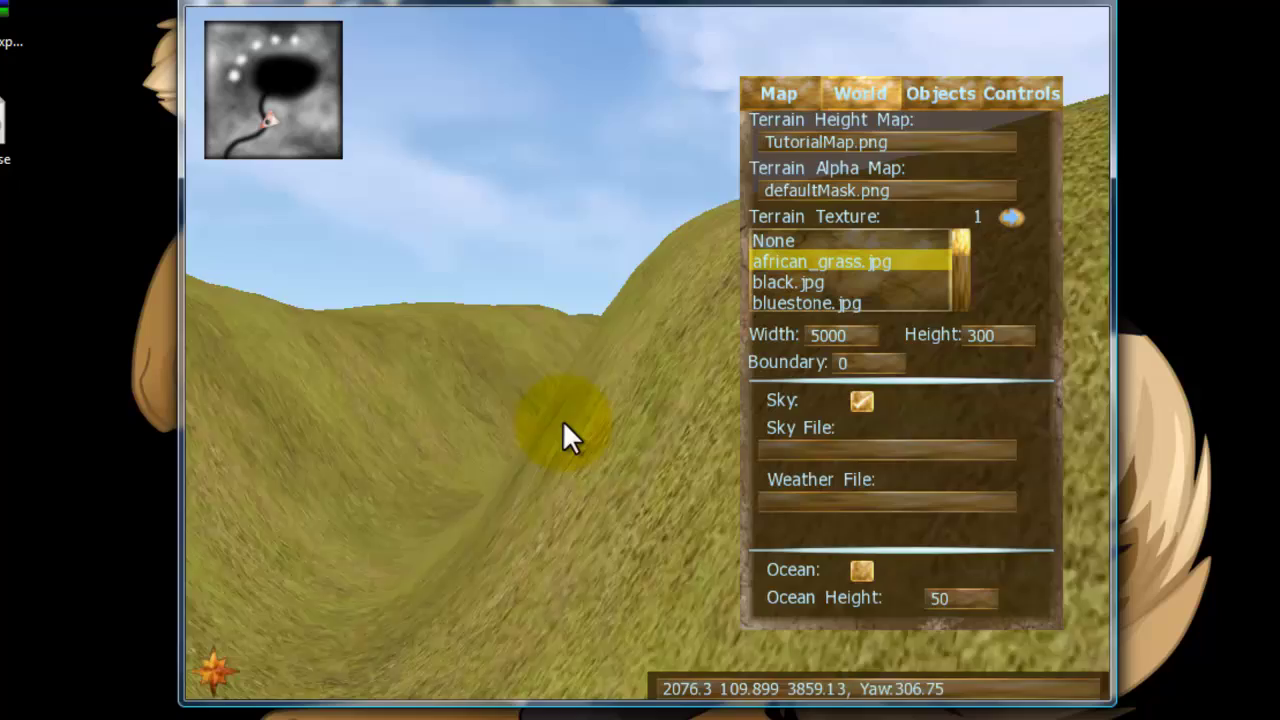
{"action": "key", "text": "Up"}
{"action": "key", "text": "Left"}
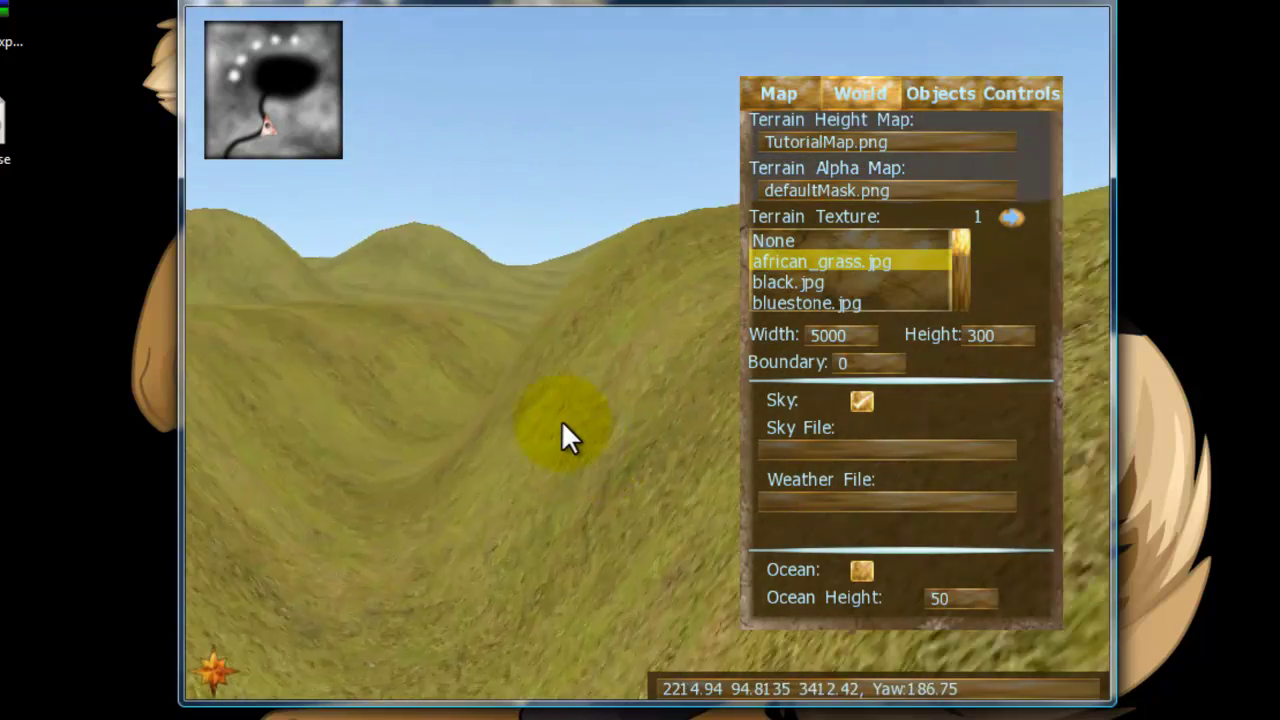
Fly above the terrain and approach the peaks beside the lake to examine their shape and height
{"action": "key", "text": "Up"}
{"action": "key", "text": "Right"}
{"action": "key", "text": "Page_Up"}
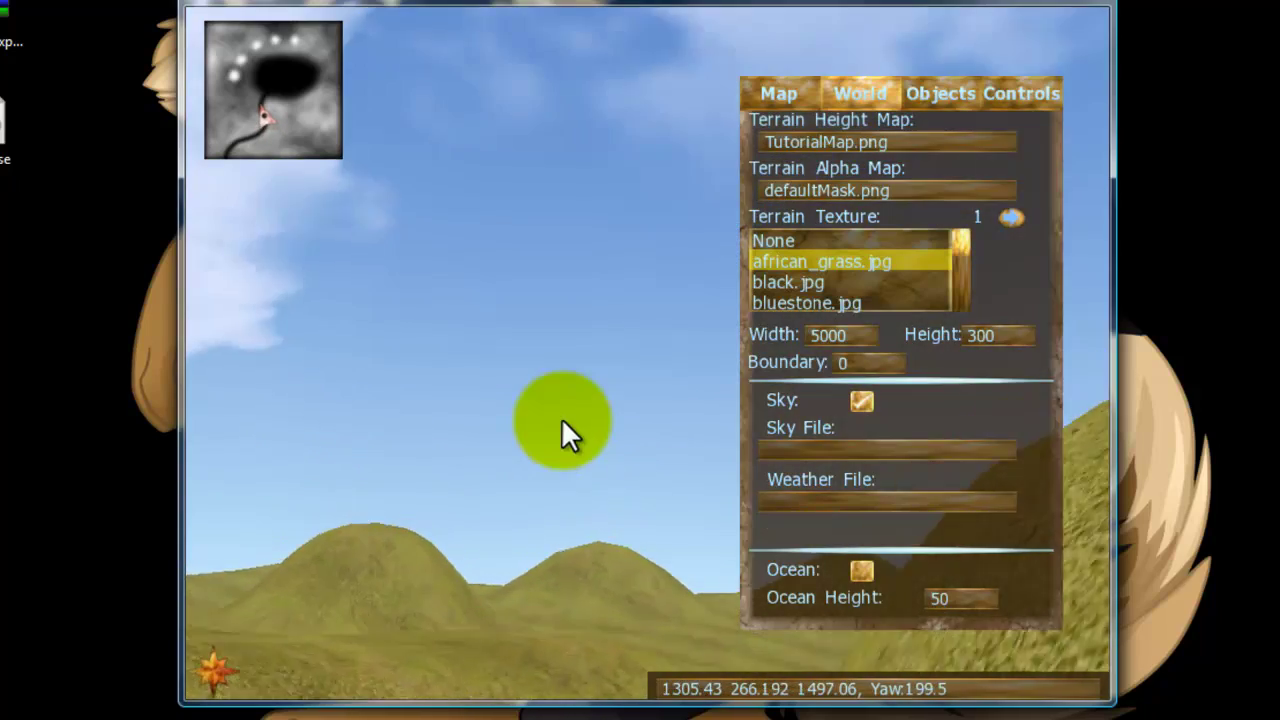
{"action": "key", "text": "Left"}
{"action": "key", "text": "a"}
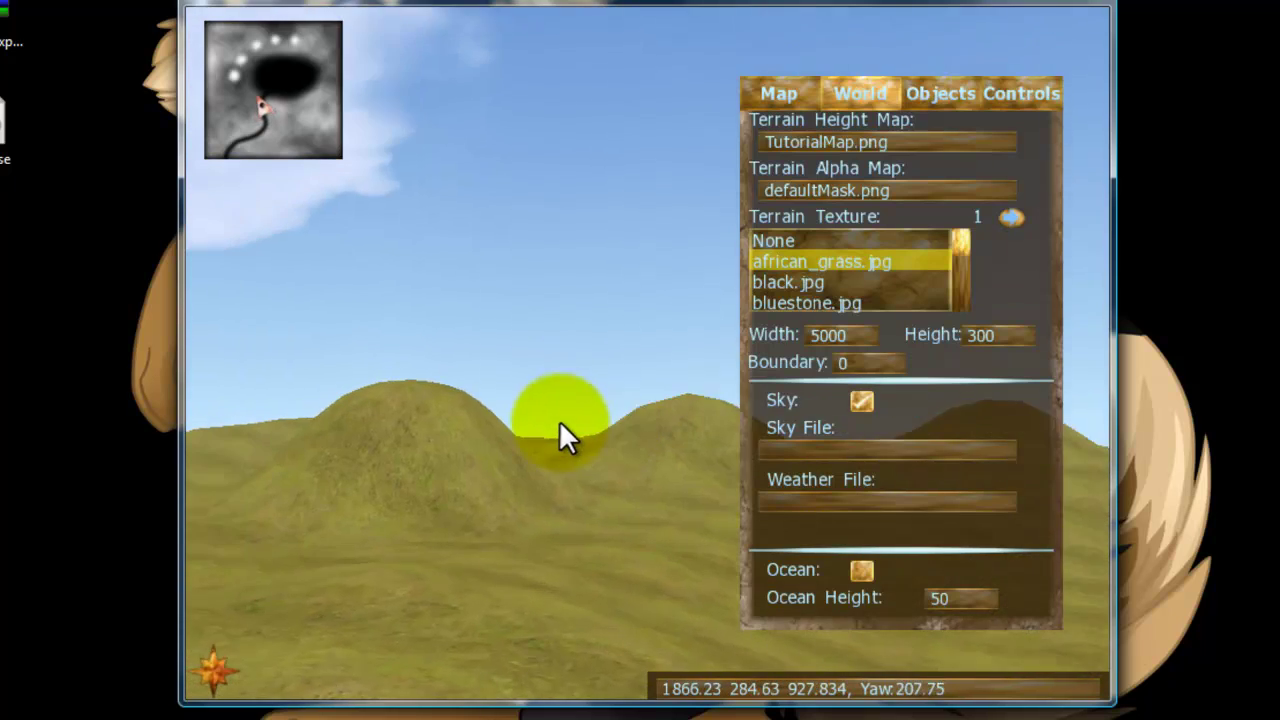
{"action": "key", "text": "w"}
{"action": "key", "text": "d"}
{"action": "key", "text": "s"}
{"action": "key", "text": "w"}
{"action": "key", "text": "a"}
{"action": "key", "text": "s"}
{"action": "key", "text": "d"}
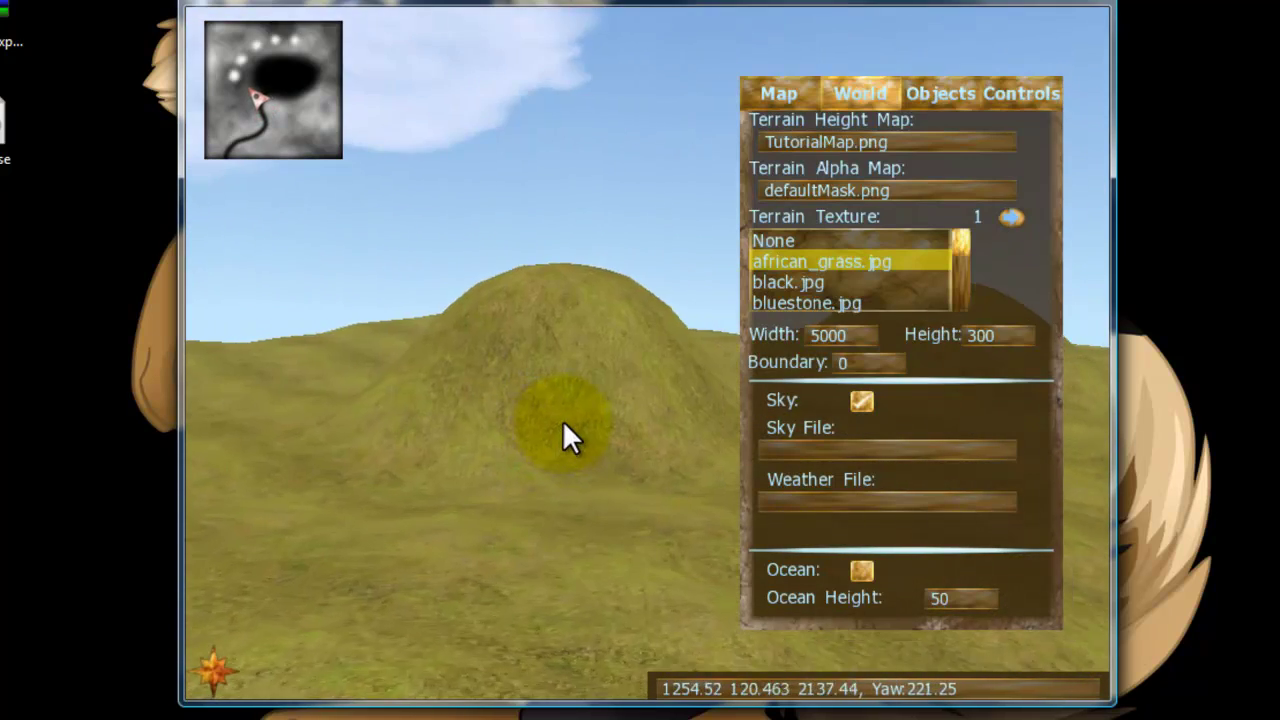
{"action": "key", "text": "w"}
{"action": "key", "text": "a"}
{"action": "key", "text": "a"}
{"action": "key", "text": "s"}
{"action": "key", "text": "d"}
{"action": "key", "text": "w"}
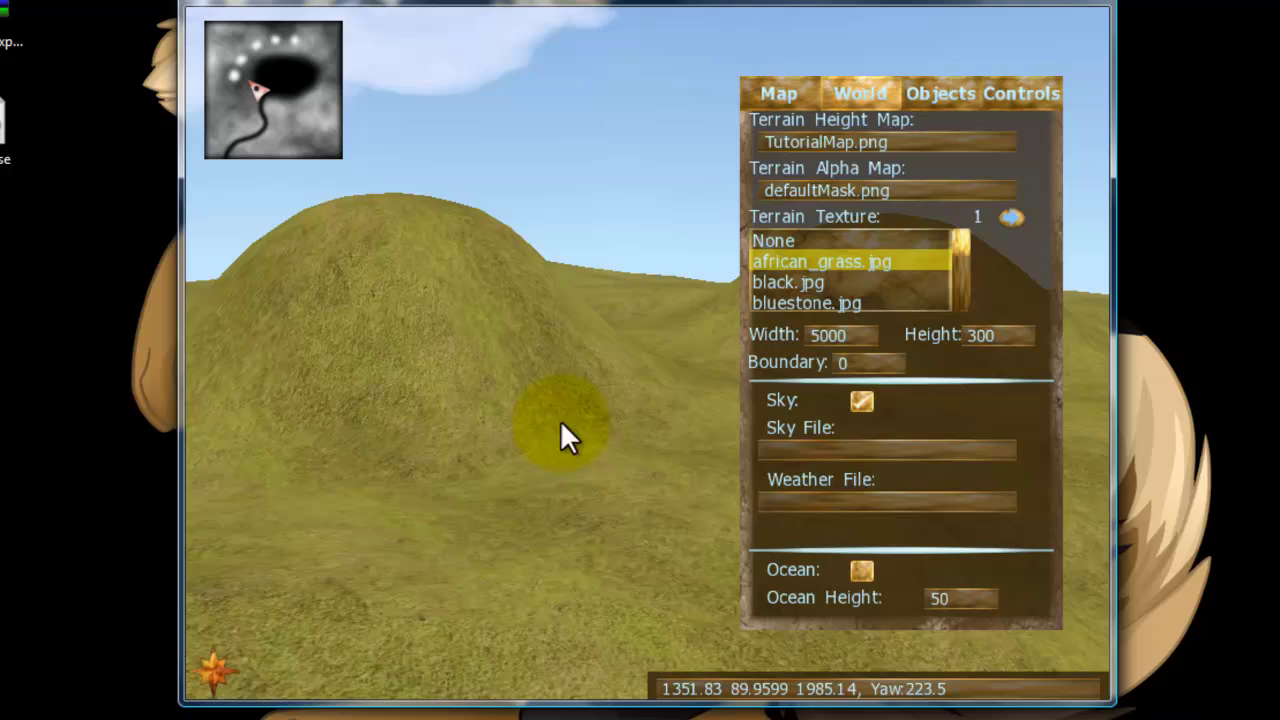
{"action": "key", "text": "a"}
{"action": "key", "text": "s"}
{"action": "key", "text": "a"}
{"action": "key", "text": "s"}
{"action": "key", "text": "w"}
{"action": "key", "text": "d"}
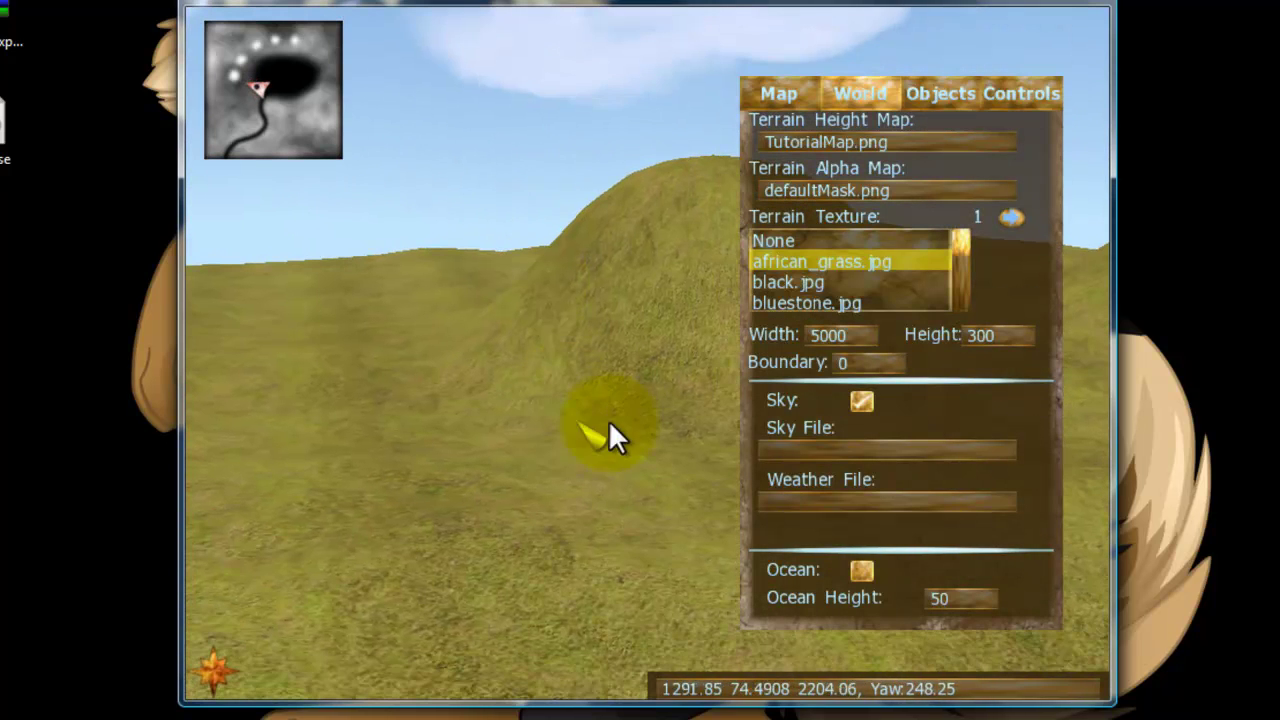
Set the terrain height to 700 and apply it to the map
{"action": "left_click", "coordinate": [967, 342]}
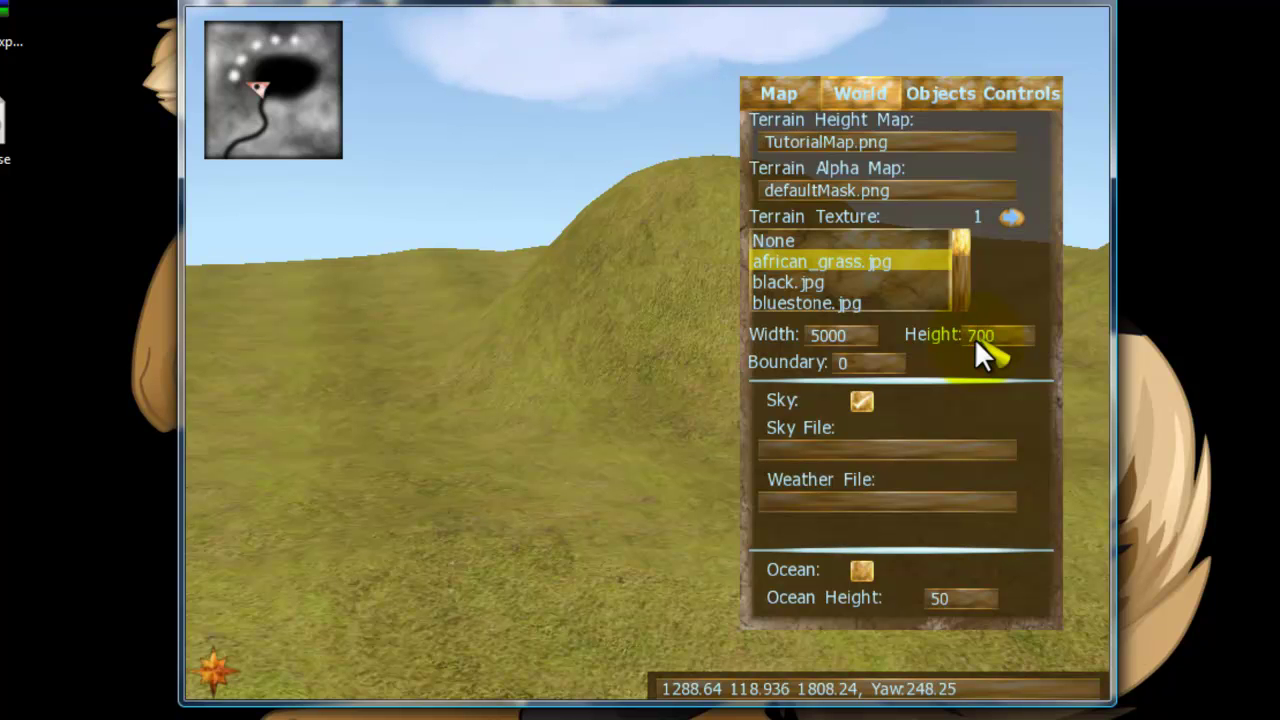
{"action": "key", "text": "Return"}
{"action": "key", "text": "d"}
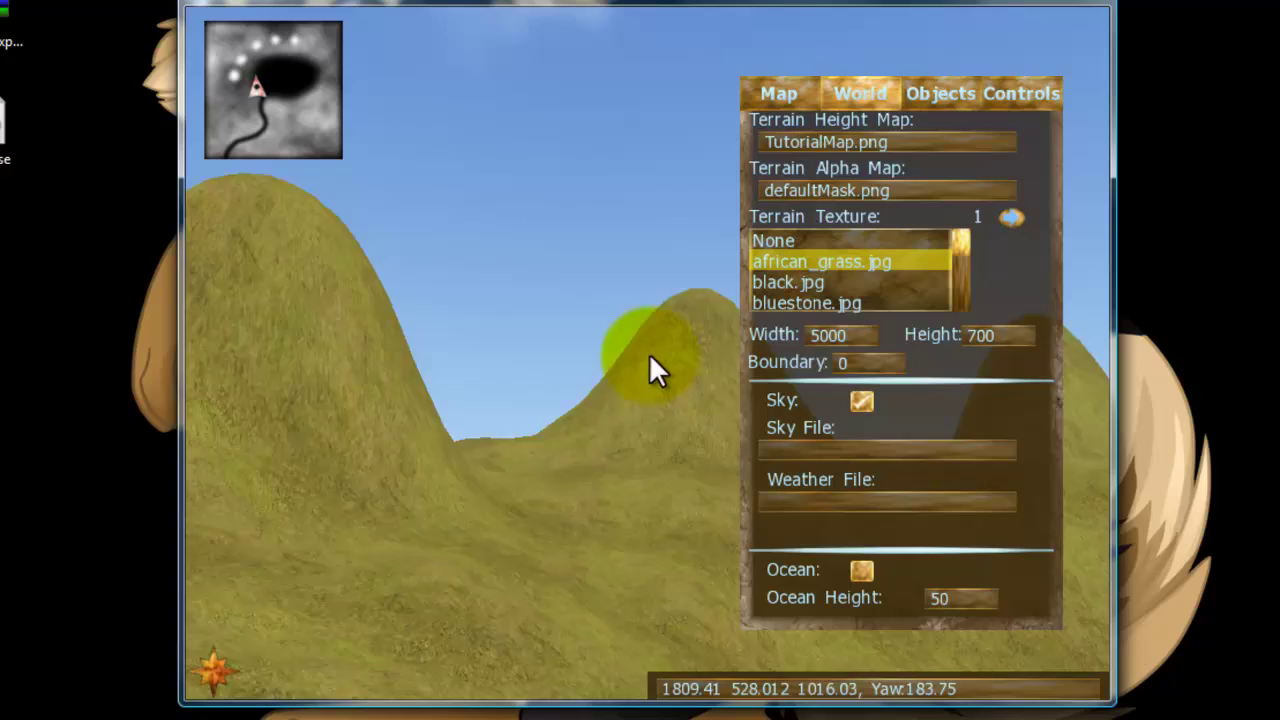
Move through the taller terrain to examine the steeper peaks, lake basin and river canyon
{"action": "key", "text": "Up"}
{"action": "key", "text": "Left"}
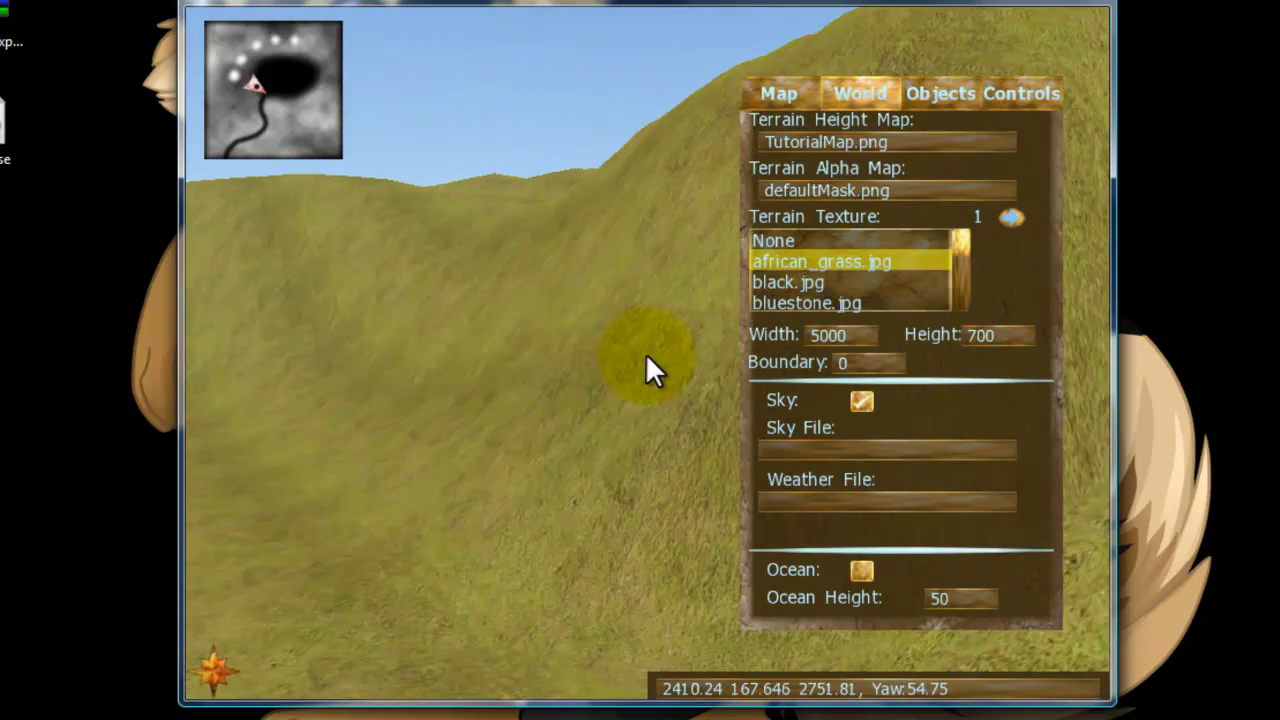
{"action": "key", "text": "Up"}
{"action": "key", "text": "Right"}
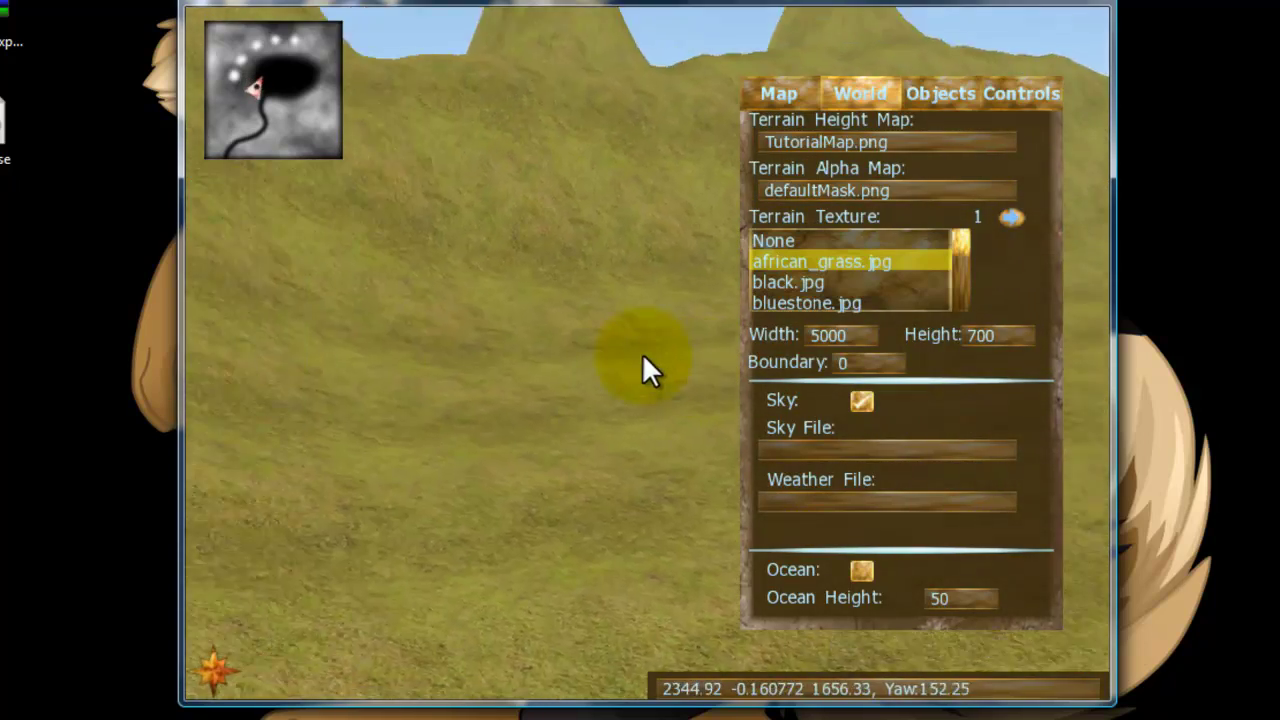
{"action": "key", "text": "Up"}
{"action": "key", "text": "Right"}
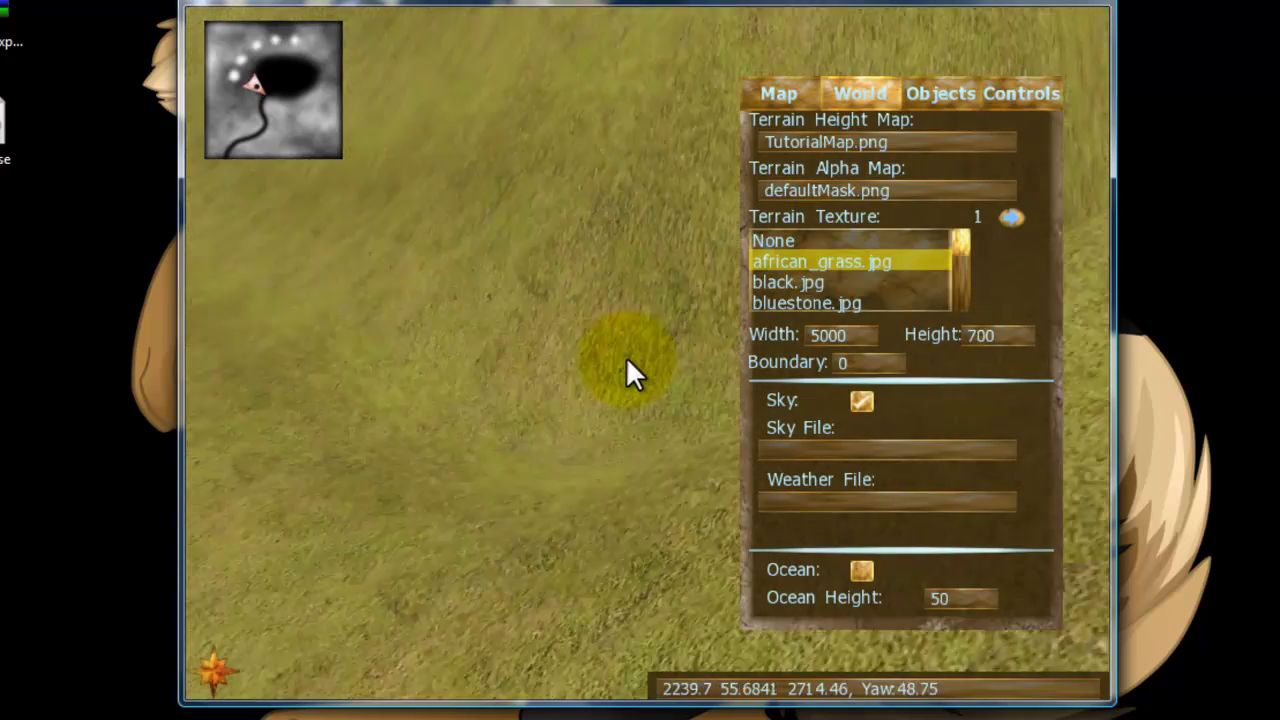
{"action": "key", "text": "Up"}
{"action": "key", "text": "Right"}
{"action": "key", "text": "Left"}
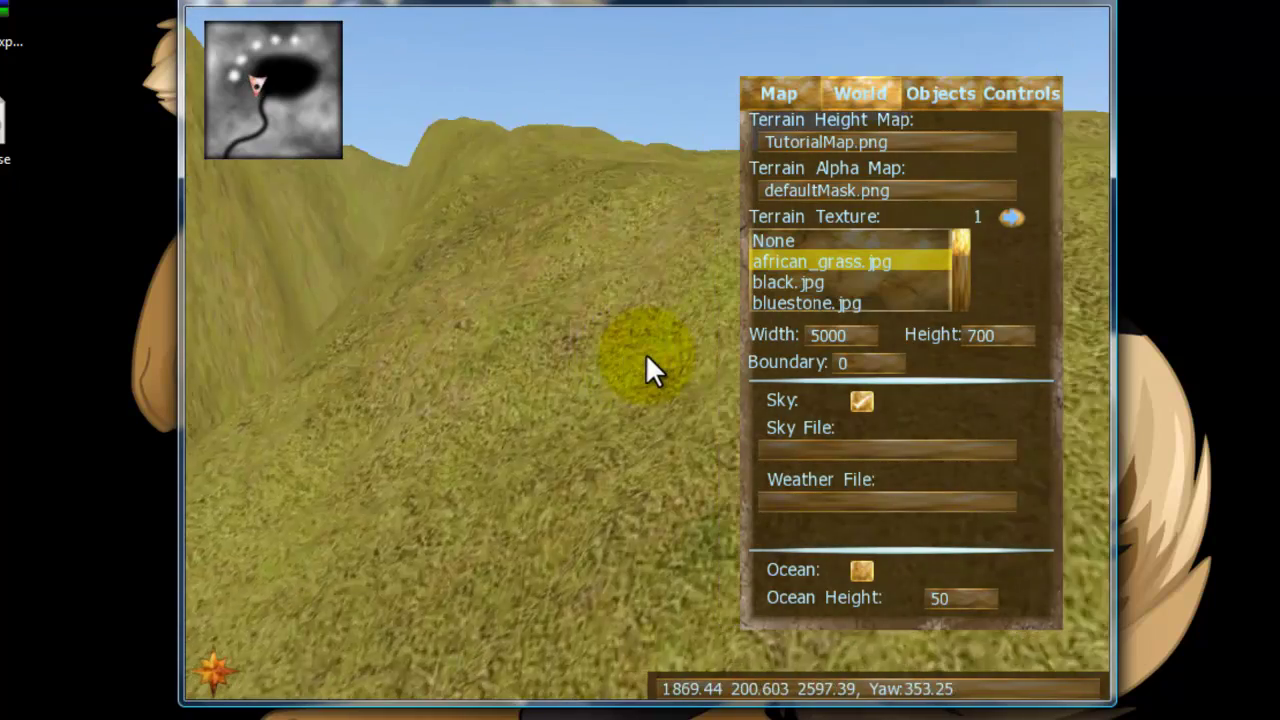
{"action": "key", "text": "Up"}
{"action": "key", "text": "Right"}
{"action": "key", "text": "Up"}
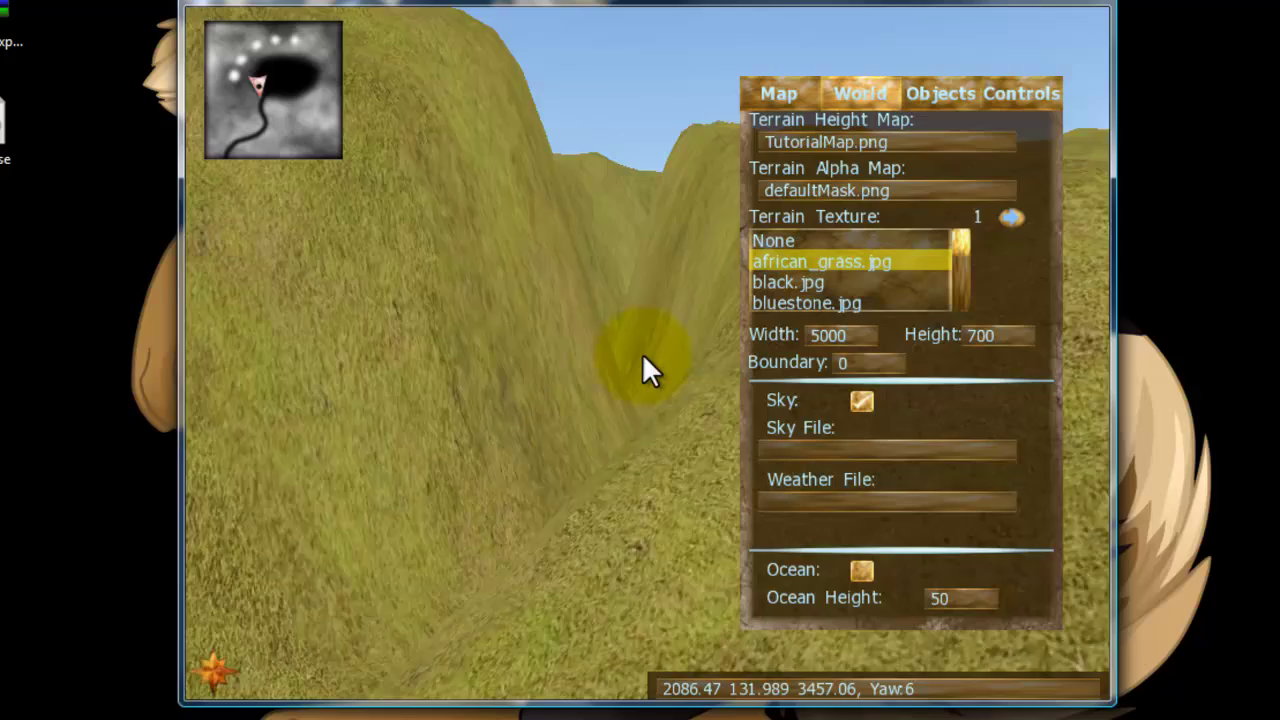
Fly out of the river canyon and across the open slopes to examine how steep the terrain is
{"action": "key", "text": "Down"}
{"action": "key", "text": "Left"}
{"action": "key", "text": "Up"}
{"action": "key", "text": "Down"}
{"action": "key", "text": "Left"}
{"action": "key", "text": "Right"}
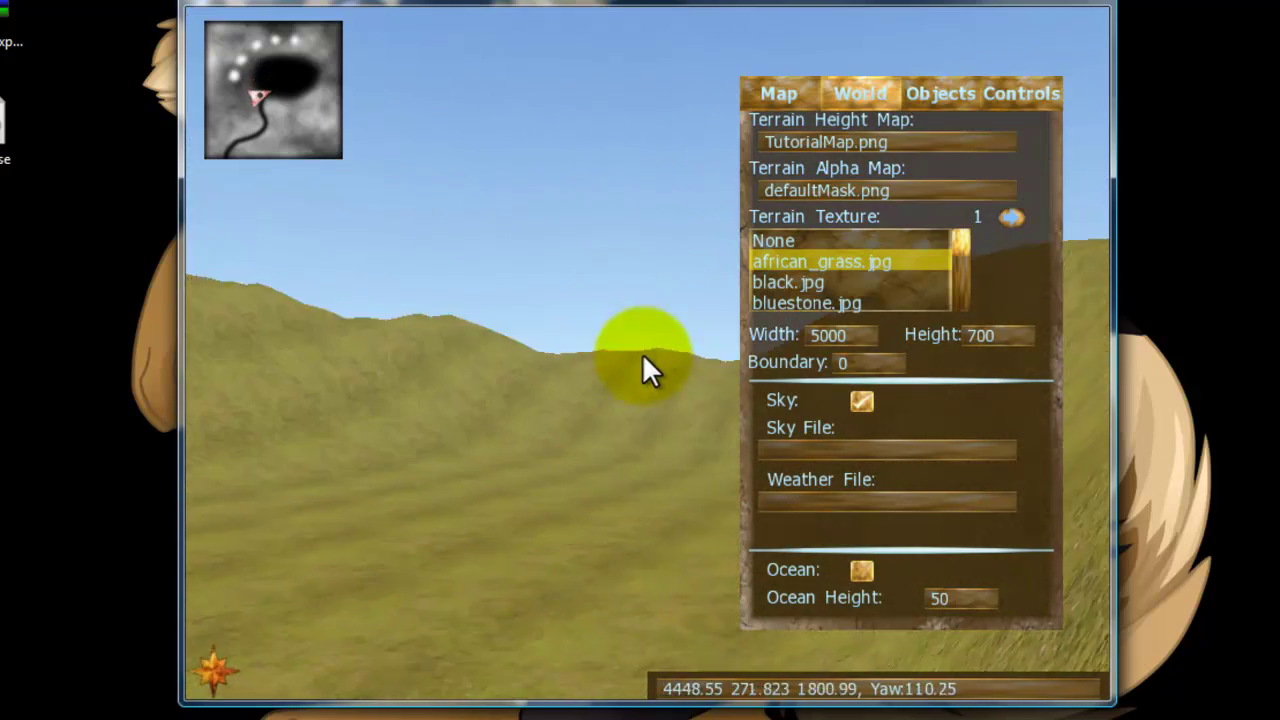
{"action": "key", "text": "Up"}
{"action": "key", "text": "Left"}
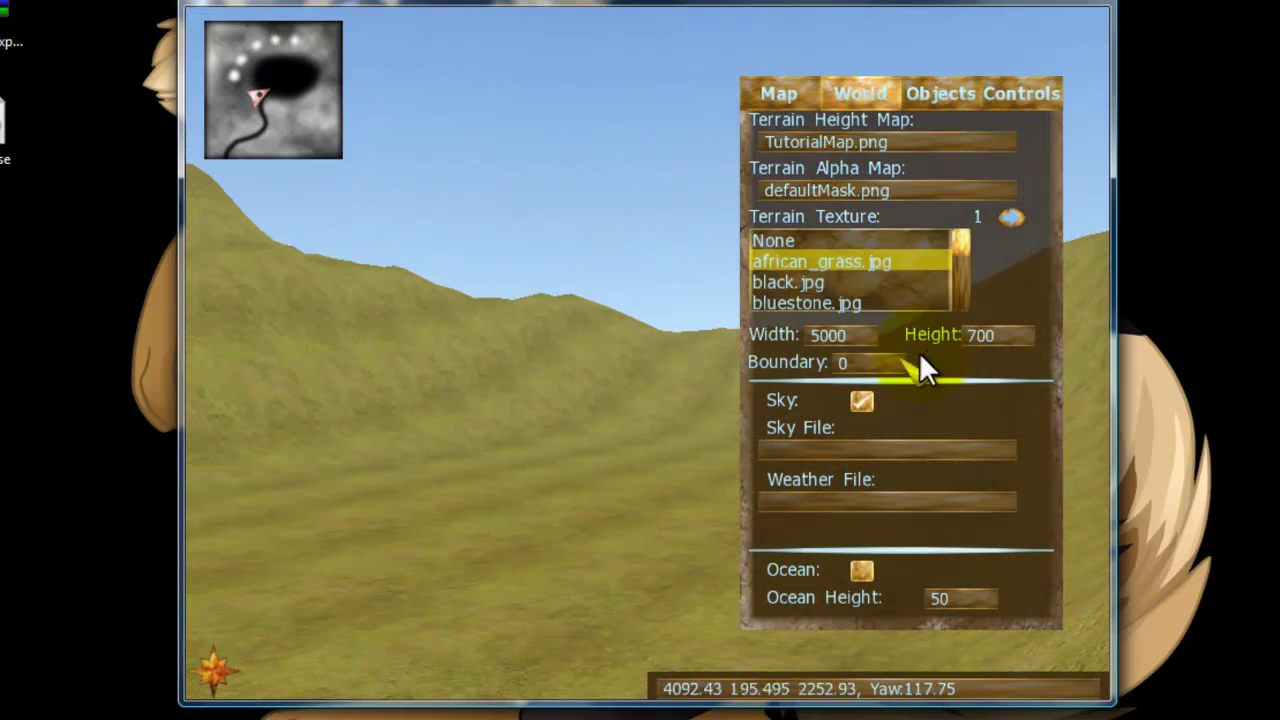
Set the terrain height to 300 and apply it to the map
{"action": "left_click", "coordinate": [973, 335]}
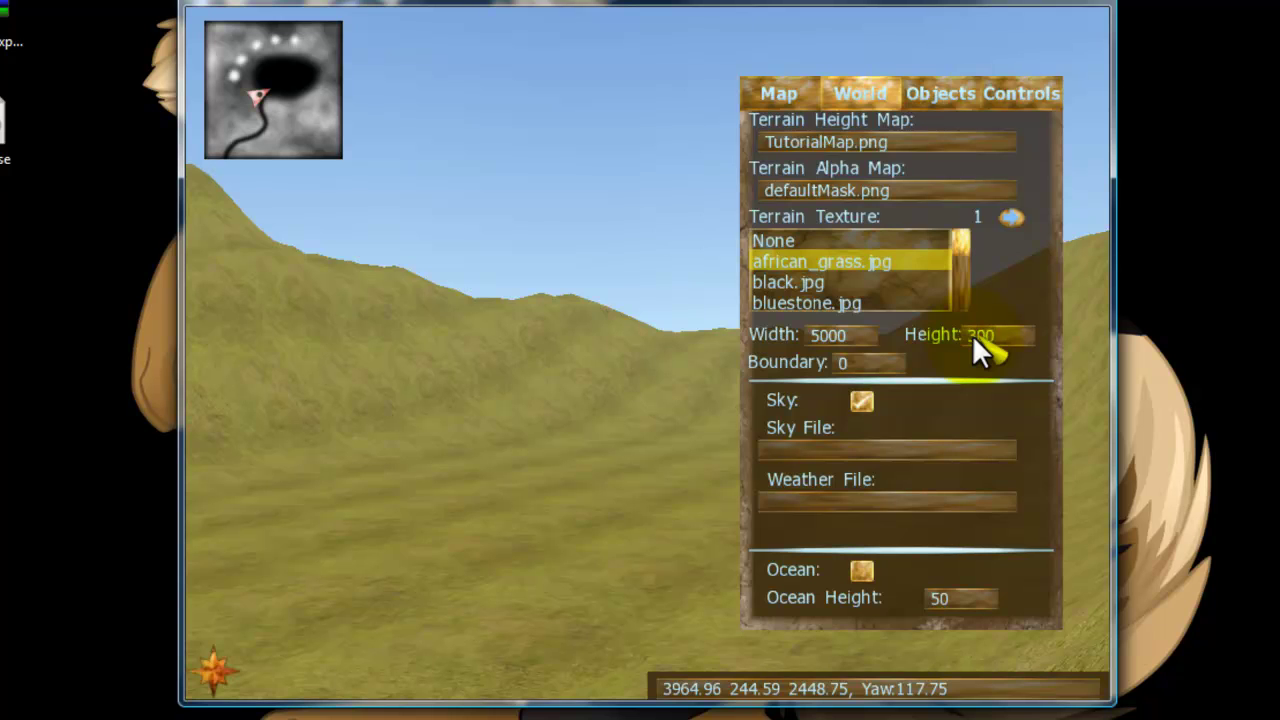
{"action": "key", "text": "Return"}
Move across the lowered terrain and approach the peaks beside the lake to examine their gentler shape
{"action": "key", "text": "Up"}
{"action": "key", "text": "Down"}
{"action": "key", "text": "Right"}
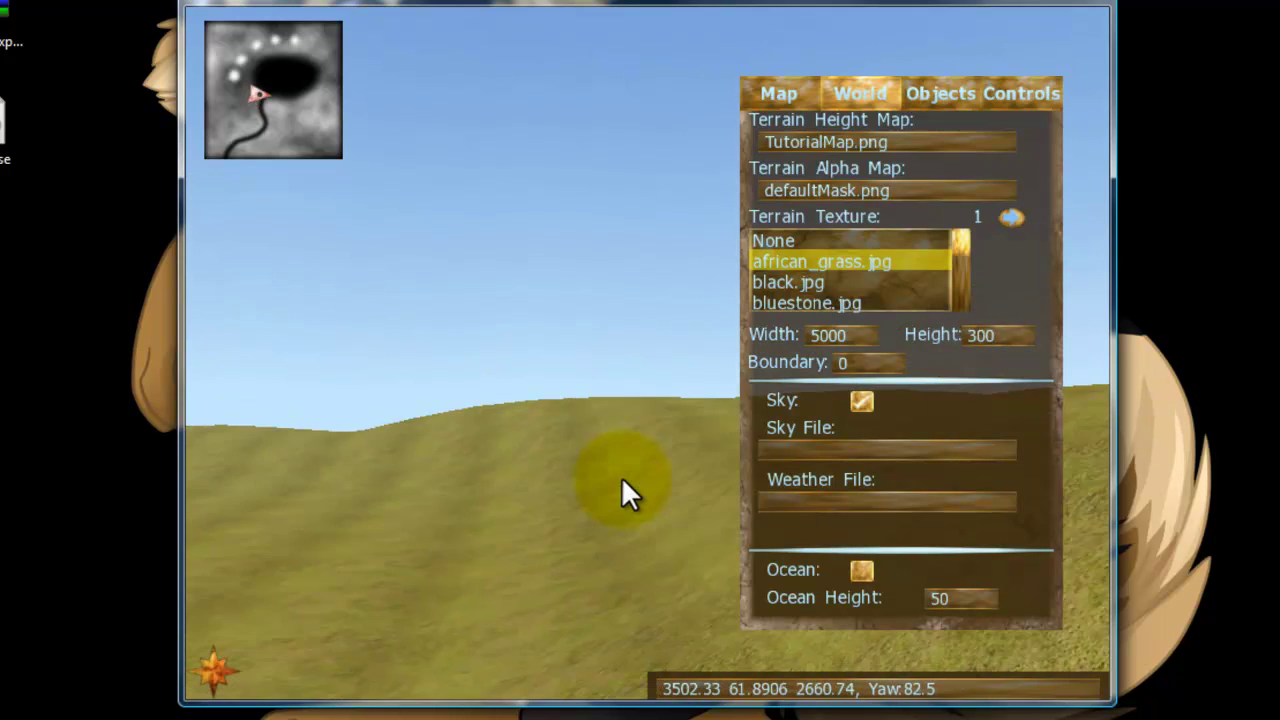
{"action": "key", "text": "Up"}
{"action": "key", "text": "Left"}
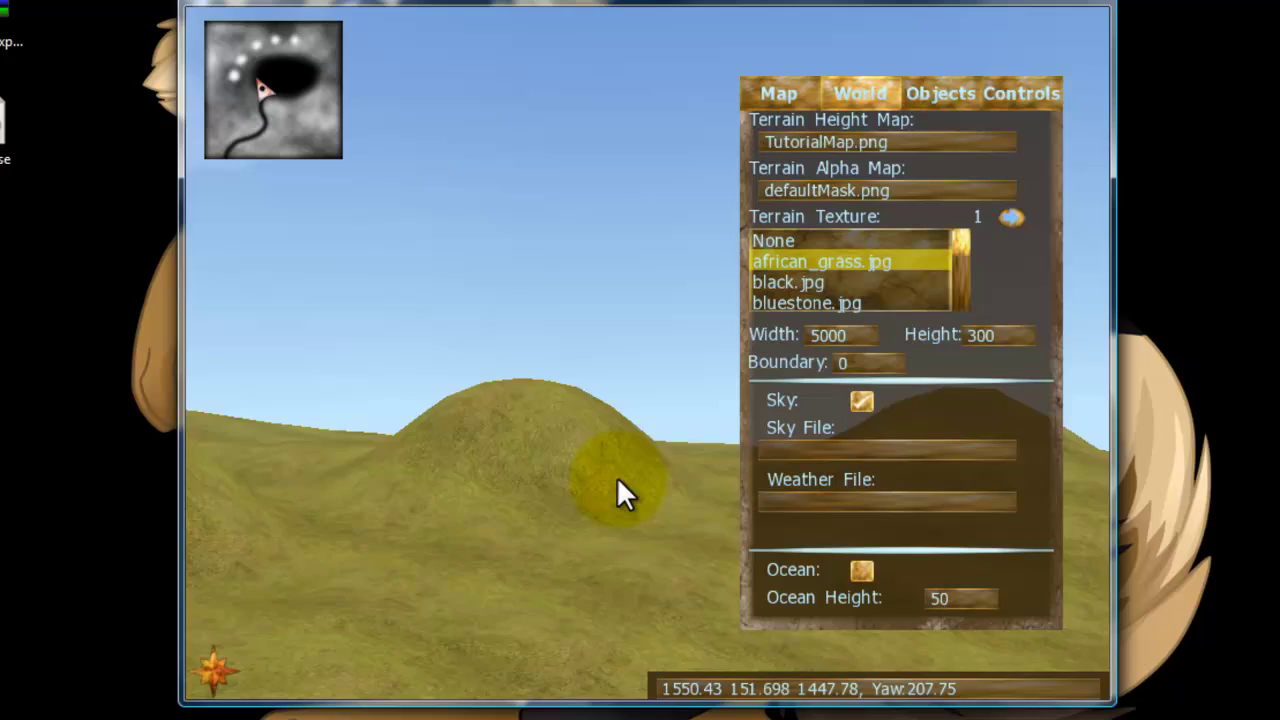
{"action": "key", "text": "Down"}
{"action": "key", "text": "Right"}
{"action": "key", "text": "Up"}
{"action": "key", "text": "Left"}
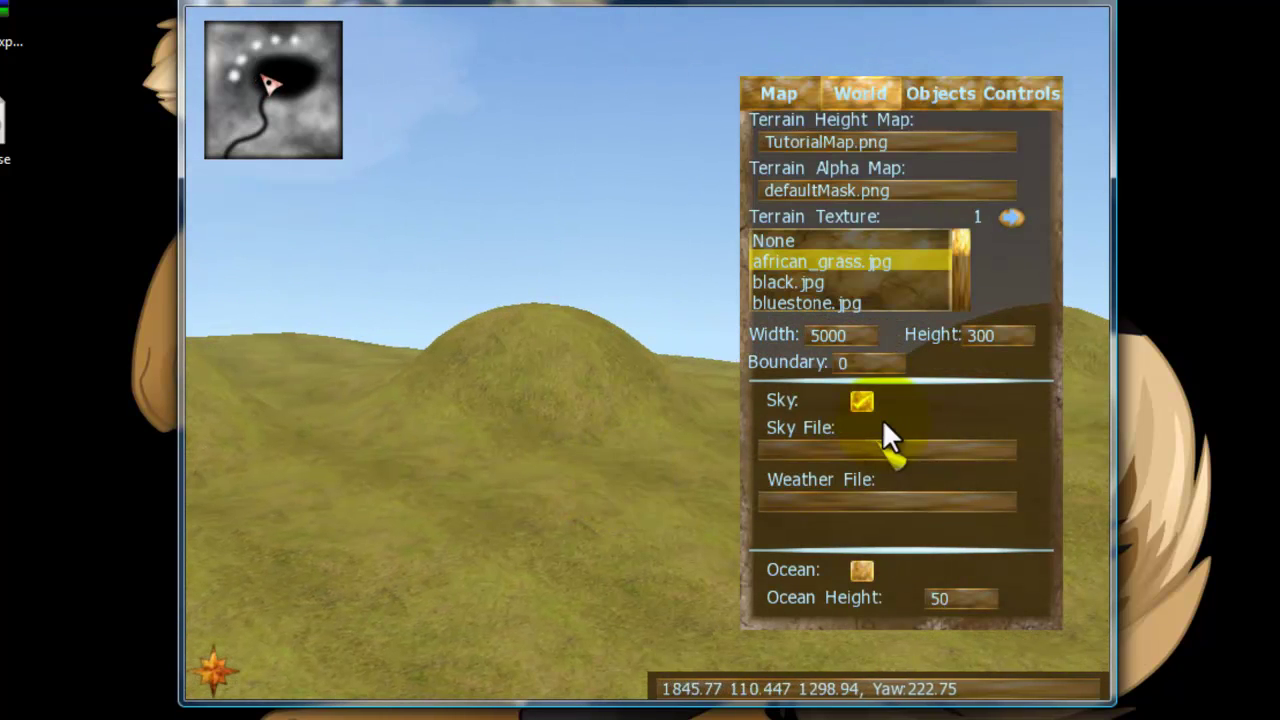
Set the terrain width to 10000, apply it, and examine how the widened terrain stretches out
{"action": "left_click", "coordinate": [816, 341]}
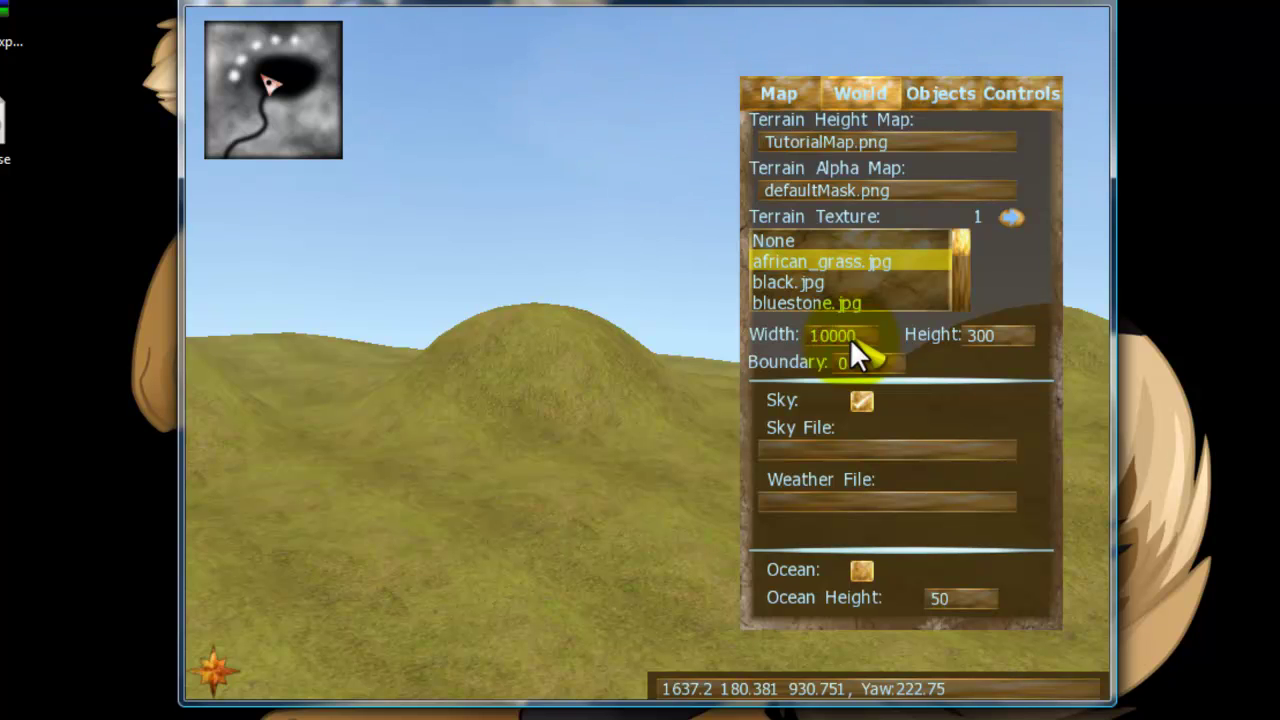
{"action": "key", "text": "Return"}
{"action": "key", "text": "Up"}
{"action": "key", "text": "Right"}
{"action": "key", "text": "Left"}
{"action": "key", "text": "Up"}
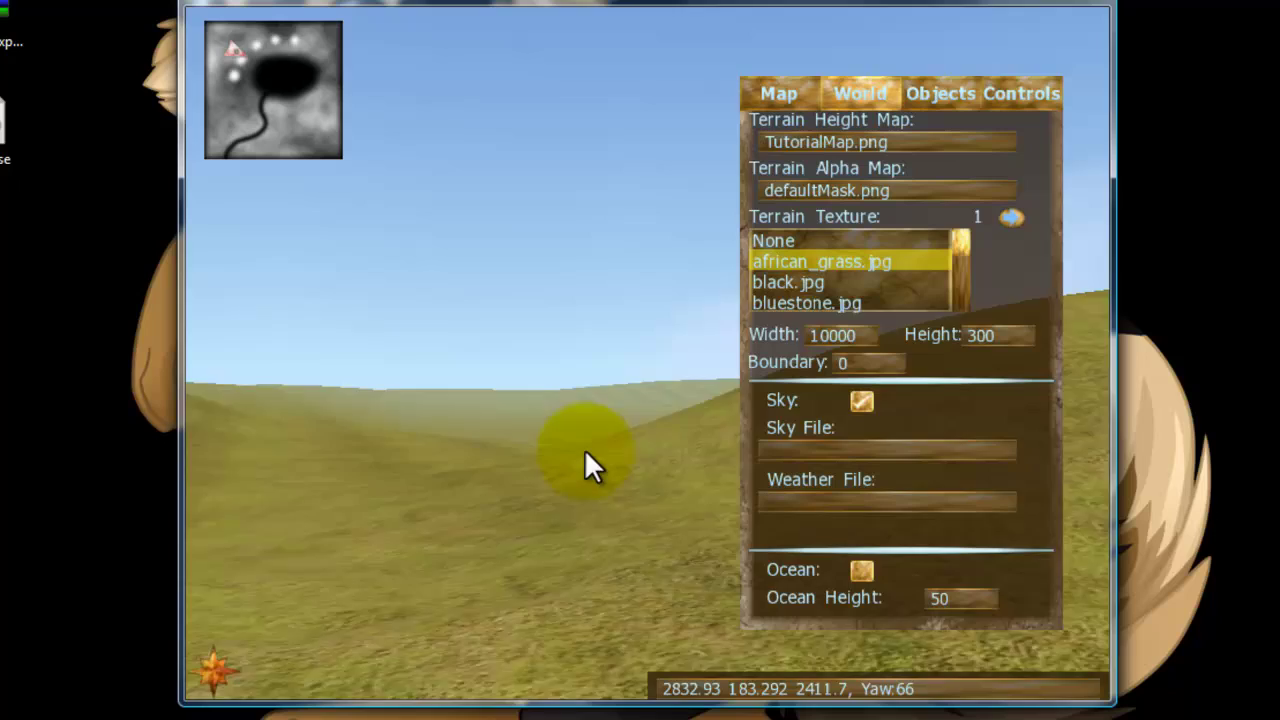
{"action": "key", "text": "Left"}
{"action": "key", "text": "Up"}
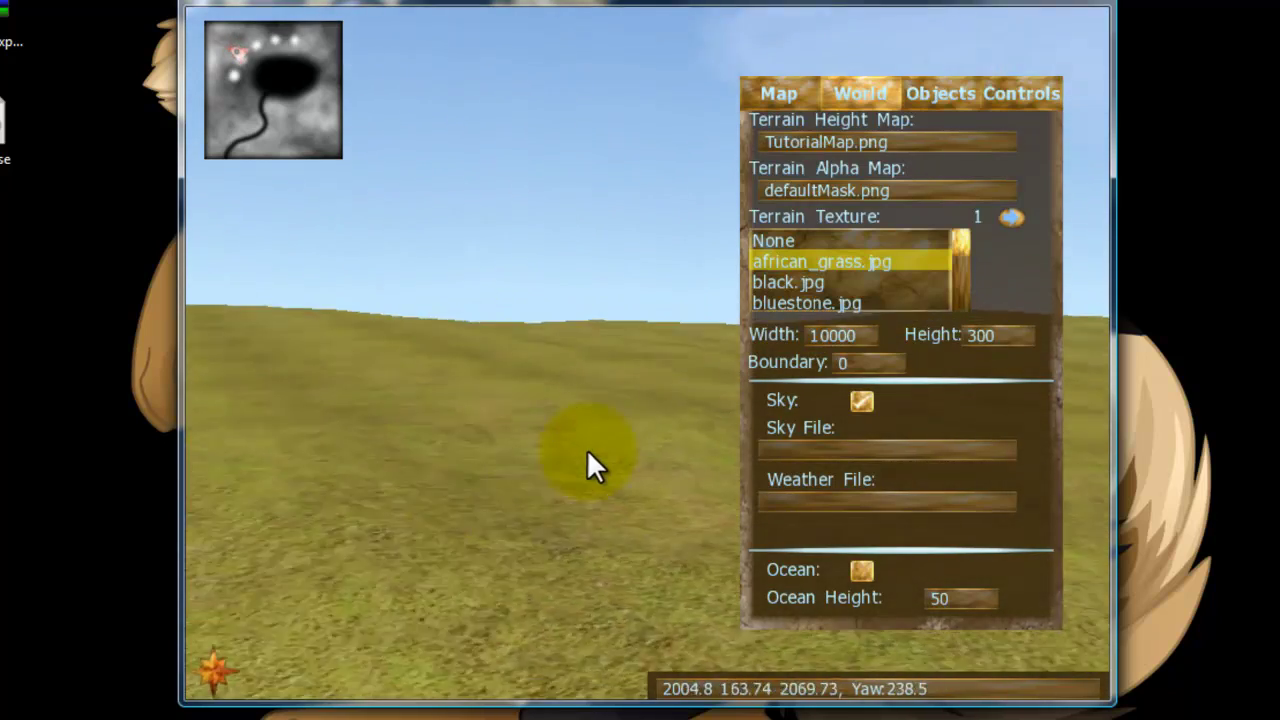
{"action": "key", "text": "Up"}
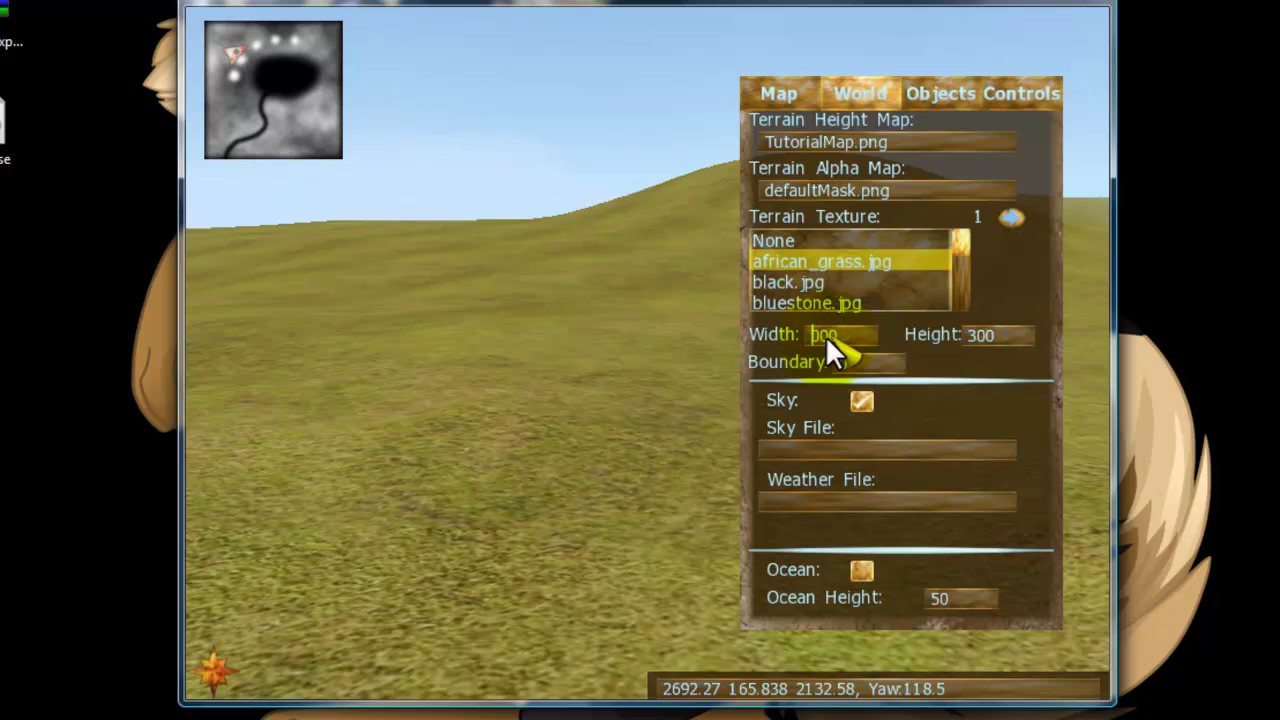
Set the terrain width to 5000, apply it, and return to the lake basin
{"action": "key", "text": "Return"}
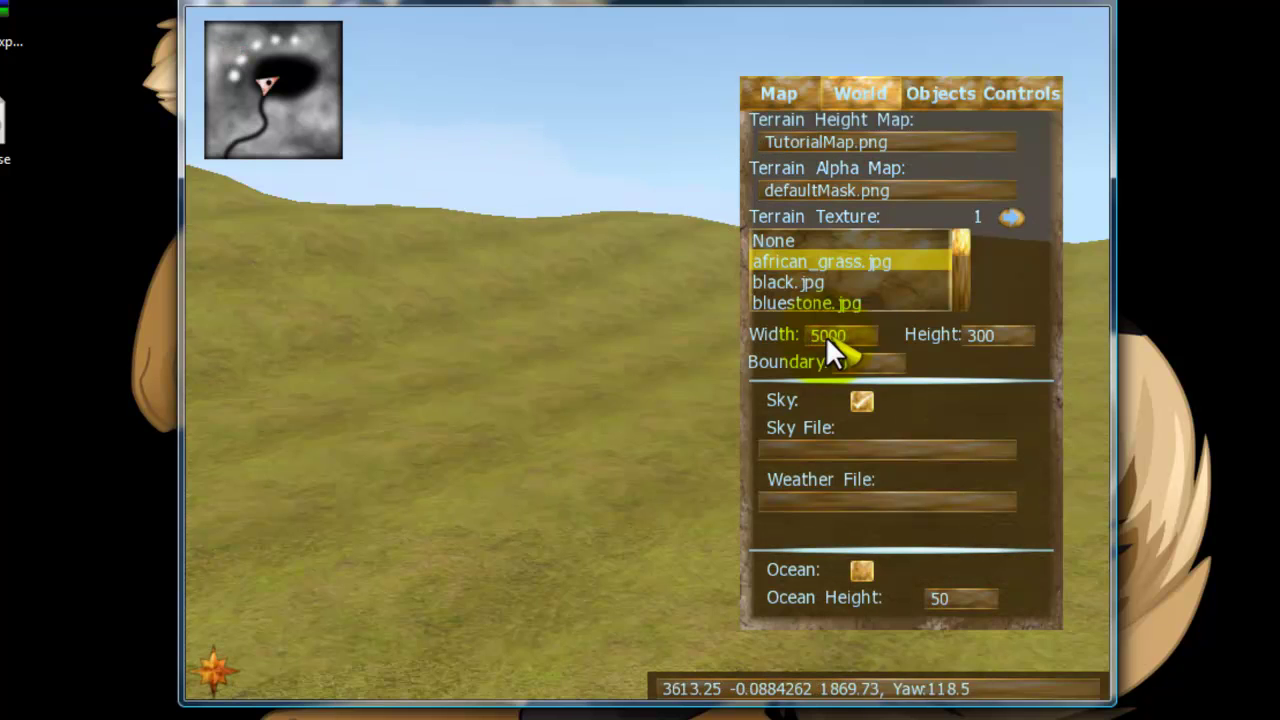
{"action": "key", "text": "Left"}
{"action": "key", "text": "Left"}
{"action": "key", "text": "Up"}
{"action": "key", "text": "Right"}
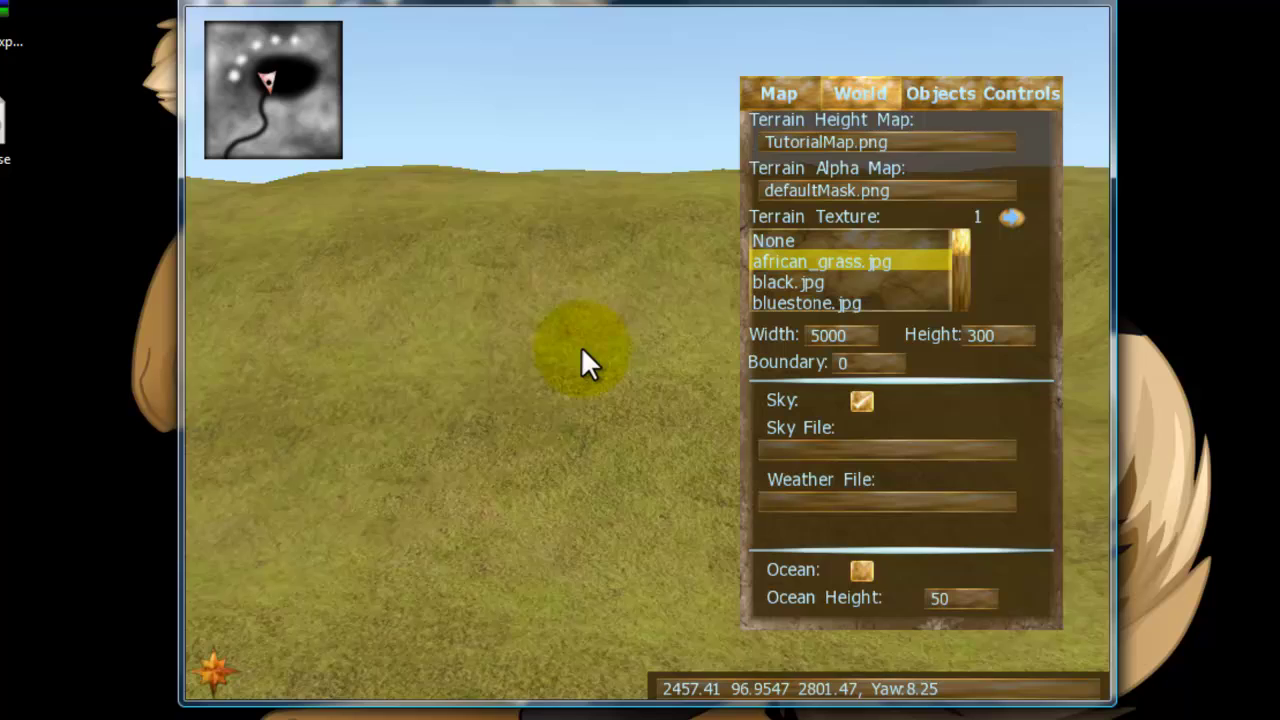
Enable the ocean and set its height to 80 so water fills the lake and river
{"action": "left_click", "coordinate": [862, 571]}
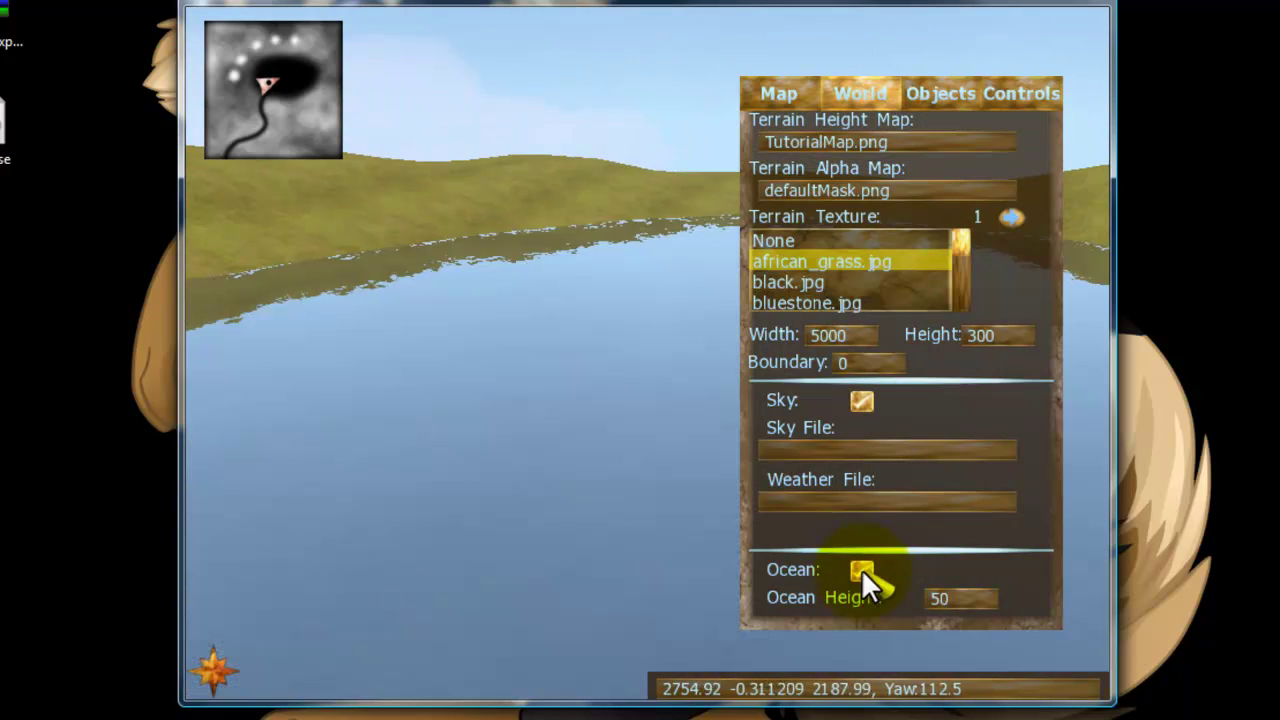
{"action": "left_click", "coordinate": [604, 525]}
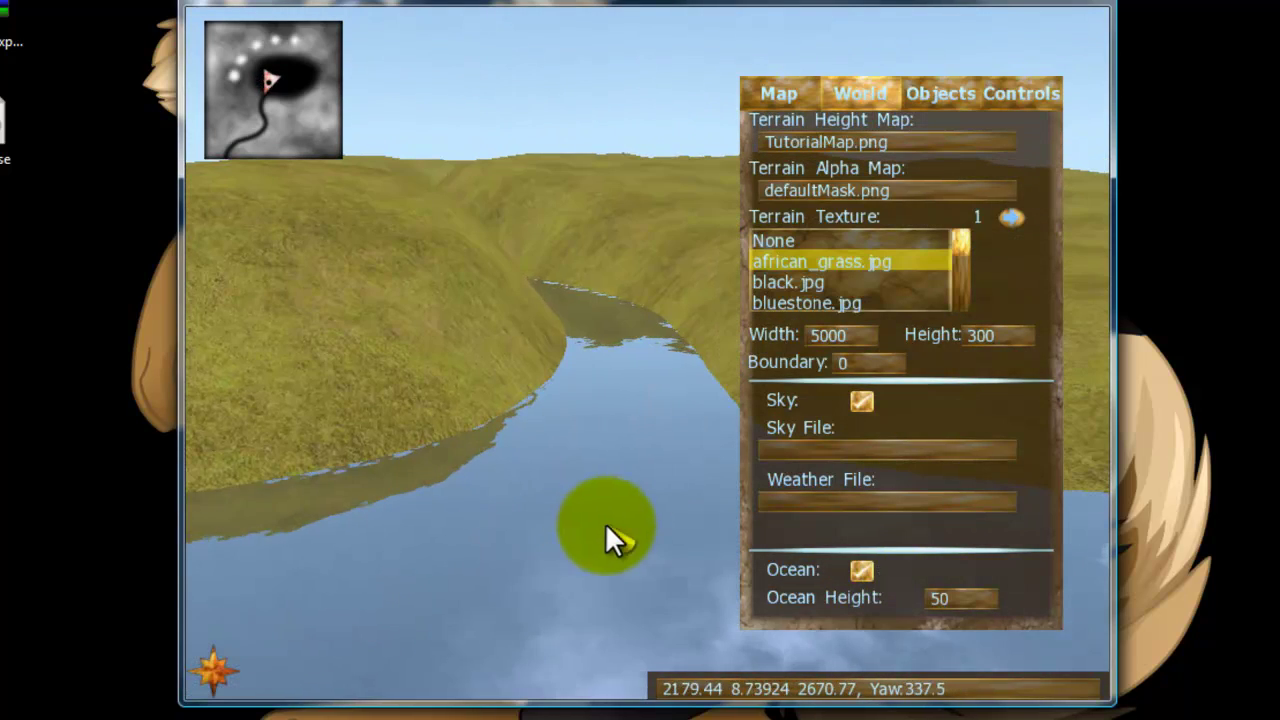
{"action": "key", "text": "BackSpace"}
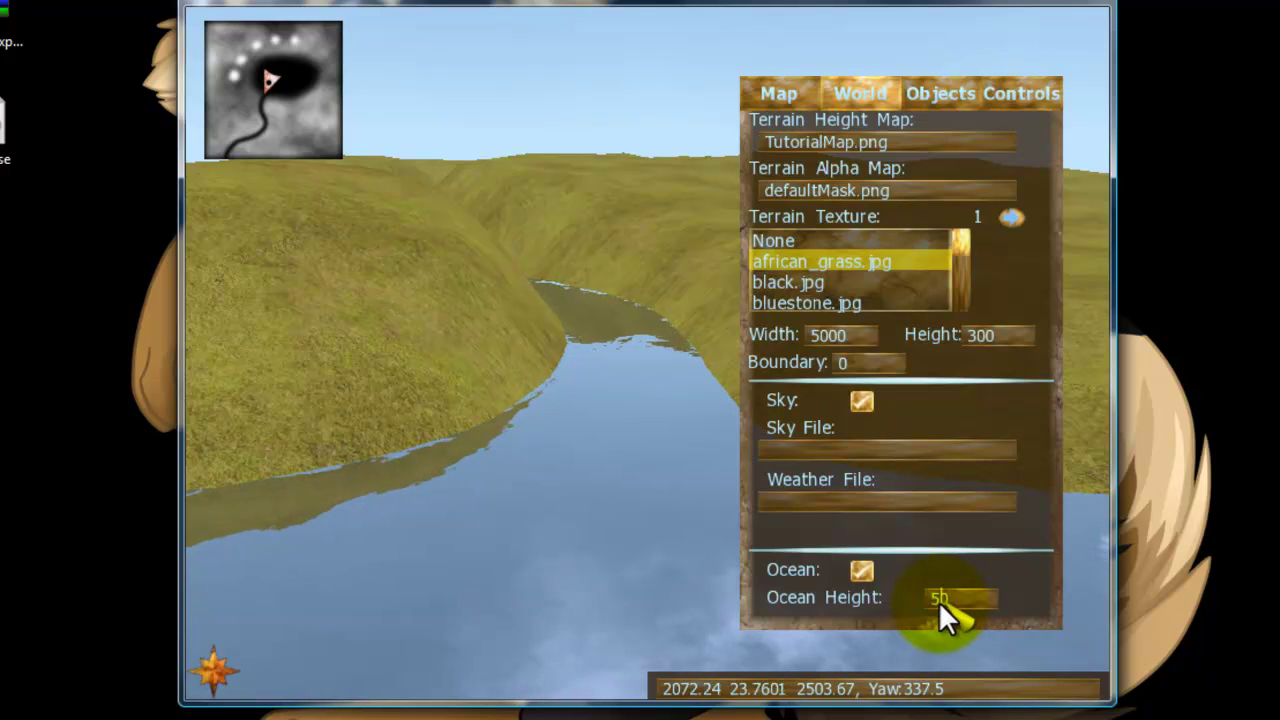
{"action": "key", "text": "BackSpace"}
{"action": "type", "text": "0"}
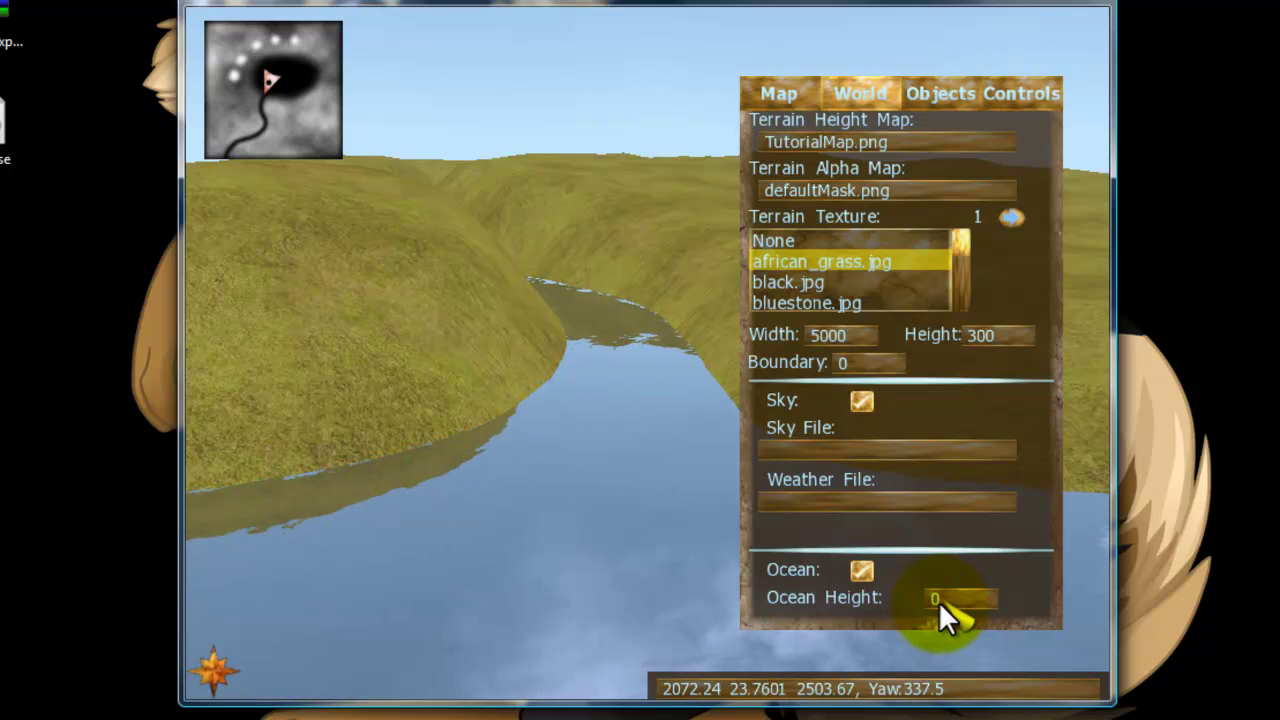
{"action": "key", "text": "Return"}
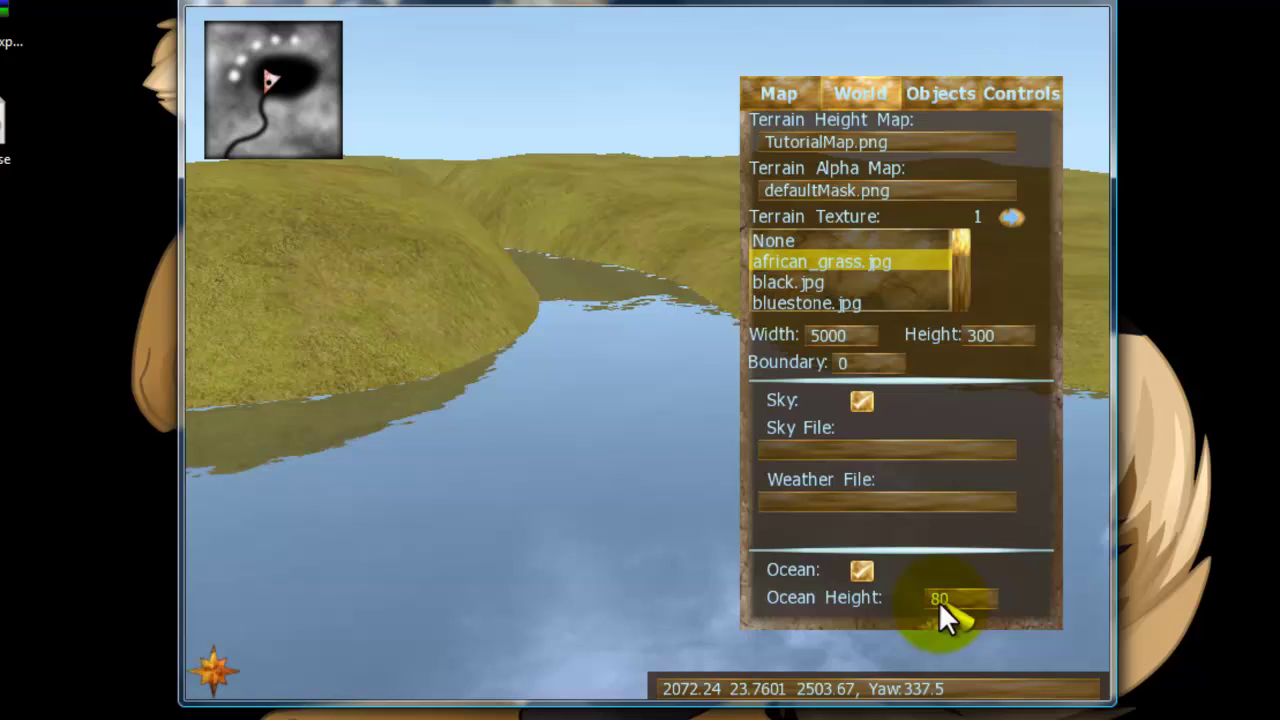
{"action": "left_click_drag", "start_coordinate": [734, 537], "coordinate": [666, 444]}
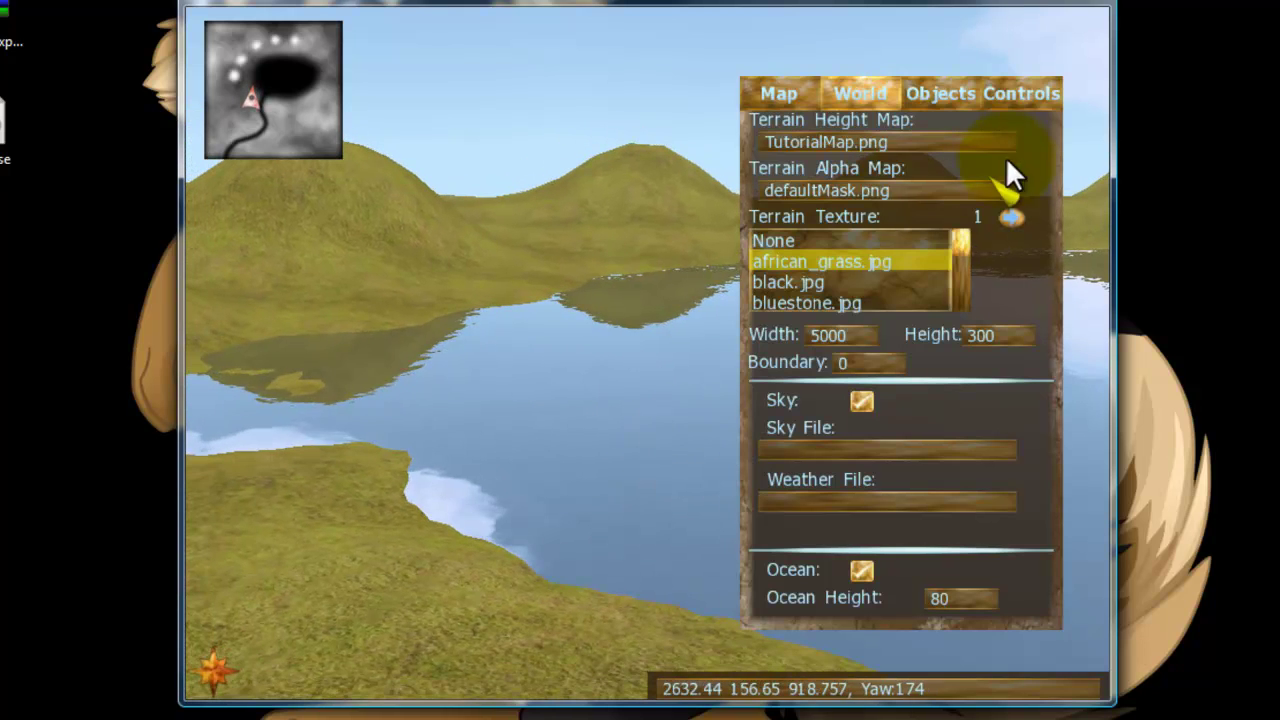
Leave the editing view through the map options and enter the map as the lion character to test it
{"action": "left_click", "coordinate": [1011, 92]}
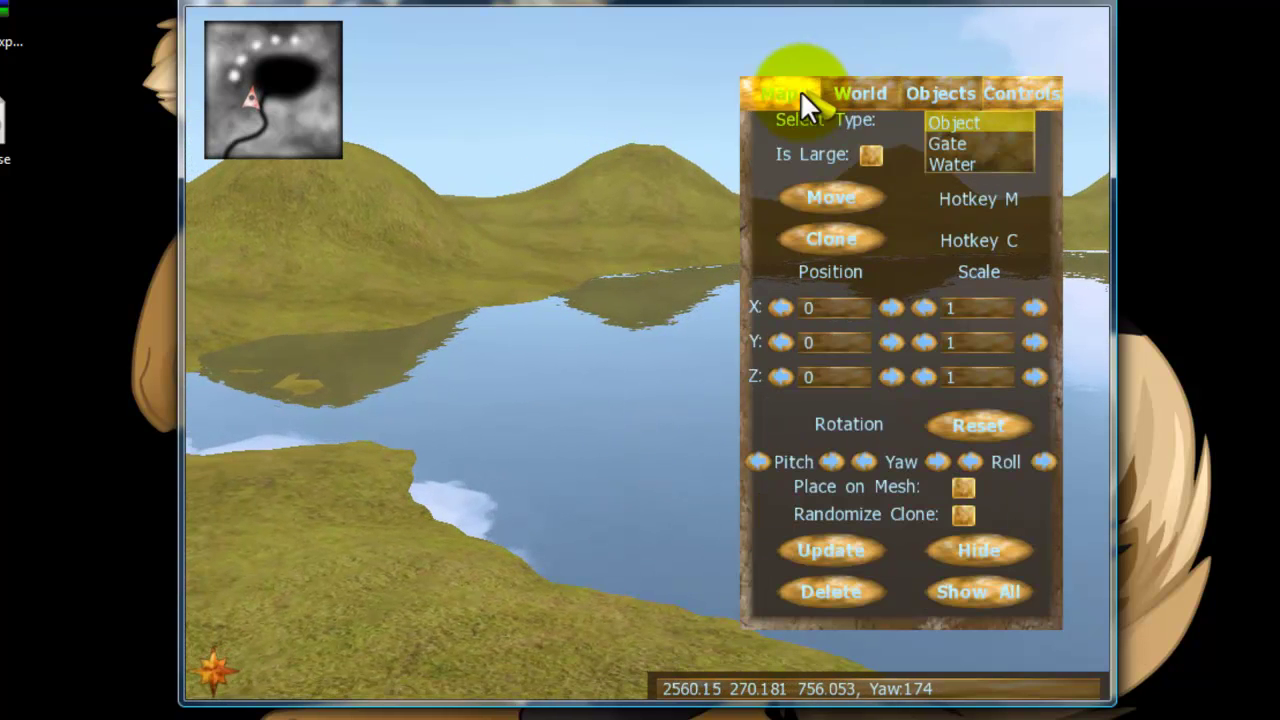
{"action": "left_click", "coordinate": [800, 95]}
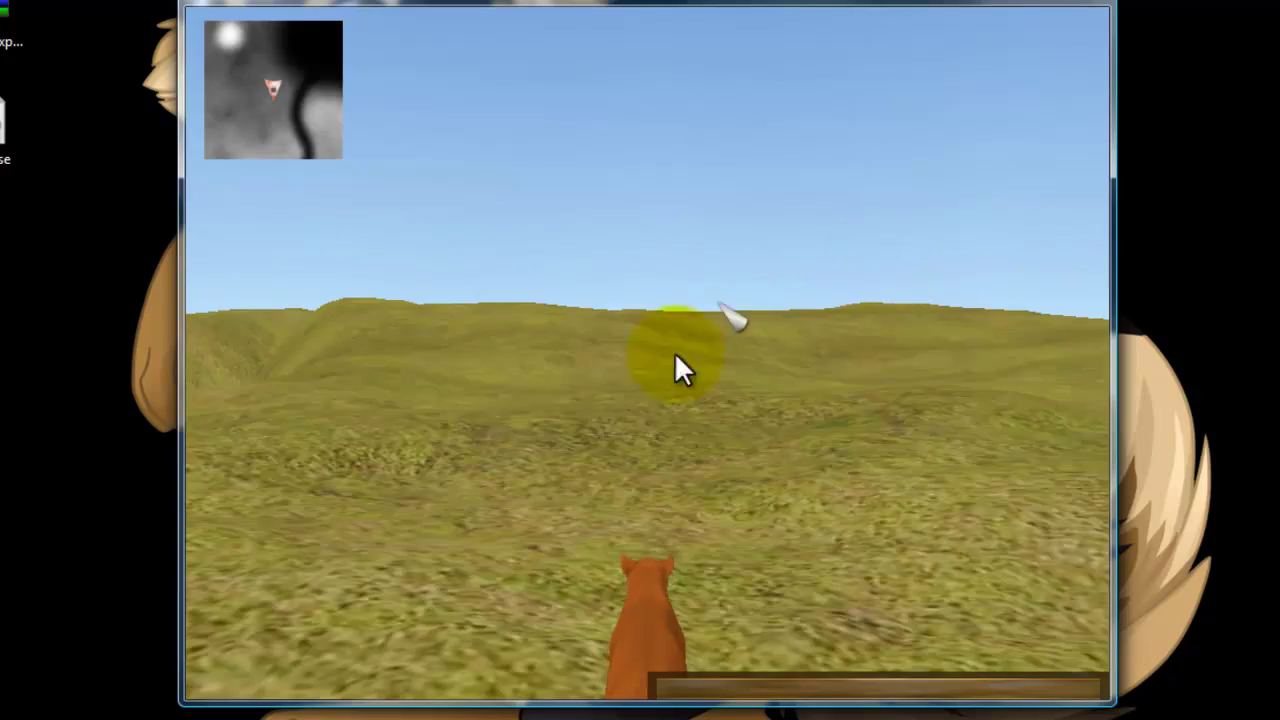
{"action": "left_click_drag", "start_coordinate": [674, 351], "coordinate": [654, 404]}
Run the character along the lake shore, across the hills and up a peak to examine the terrain at ground level
{"action": "key", "text": "w"}
{"action": "key", "text": "w"}
{"action": "key", "text": "w"}
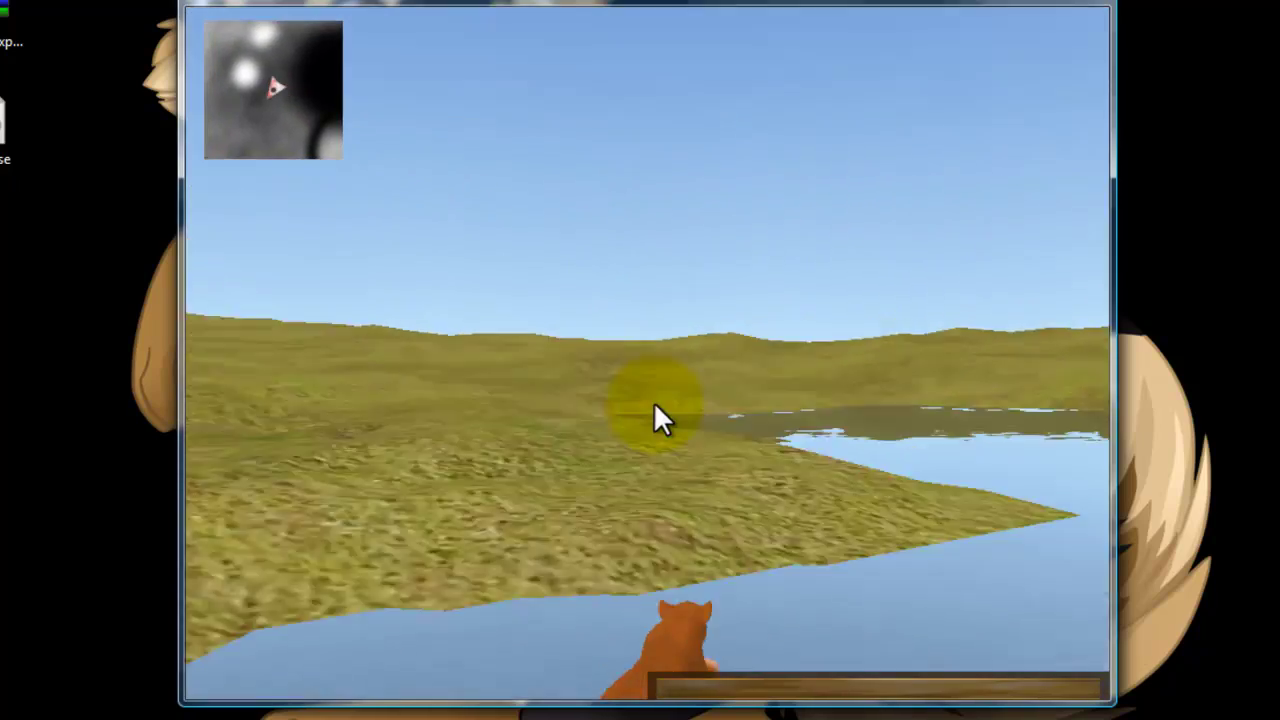
{"action": "key", "text": "w"}
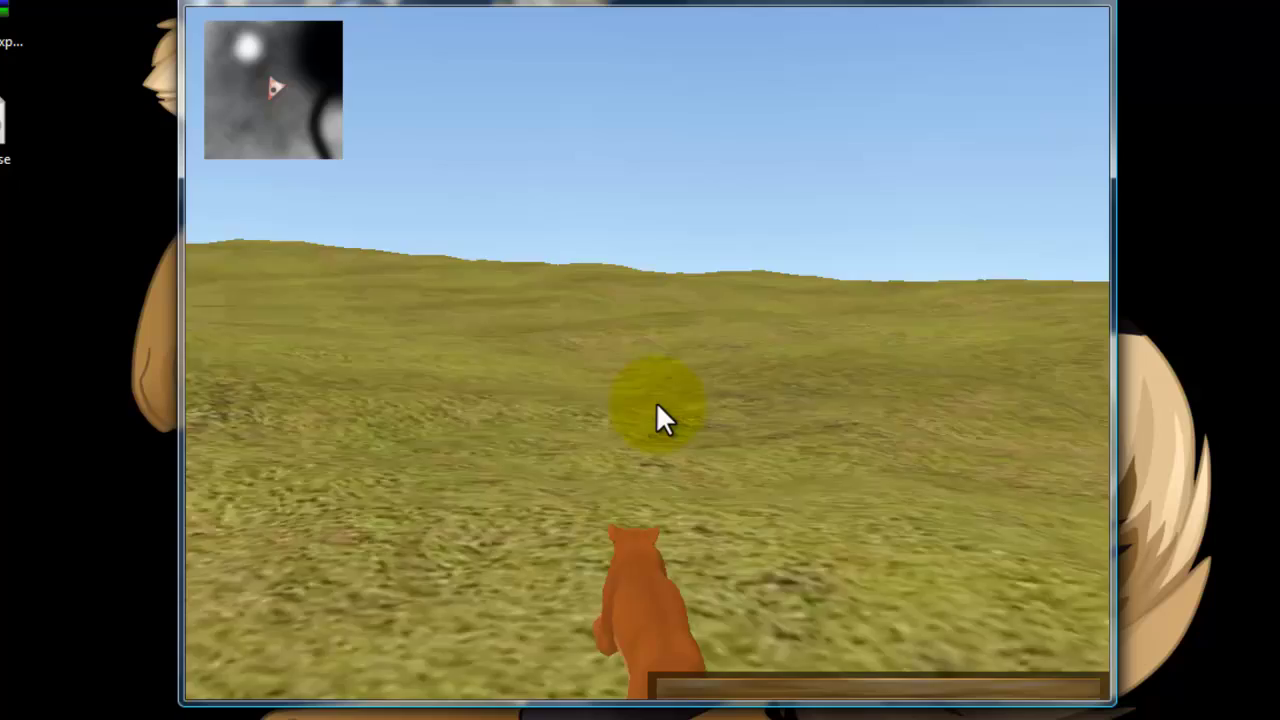
{"action": "key", "text": "w"}
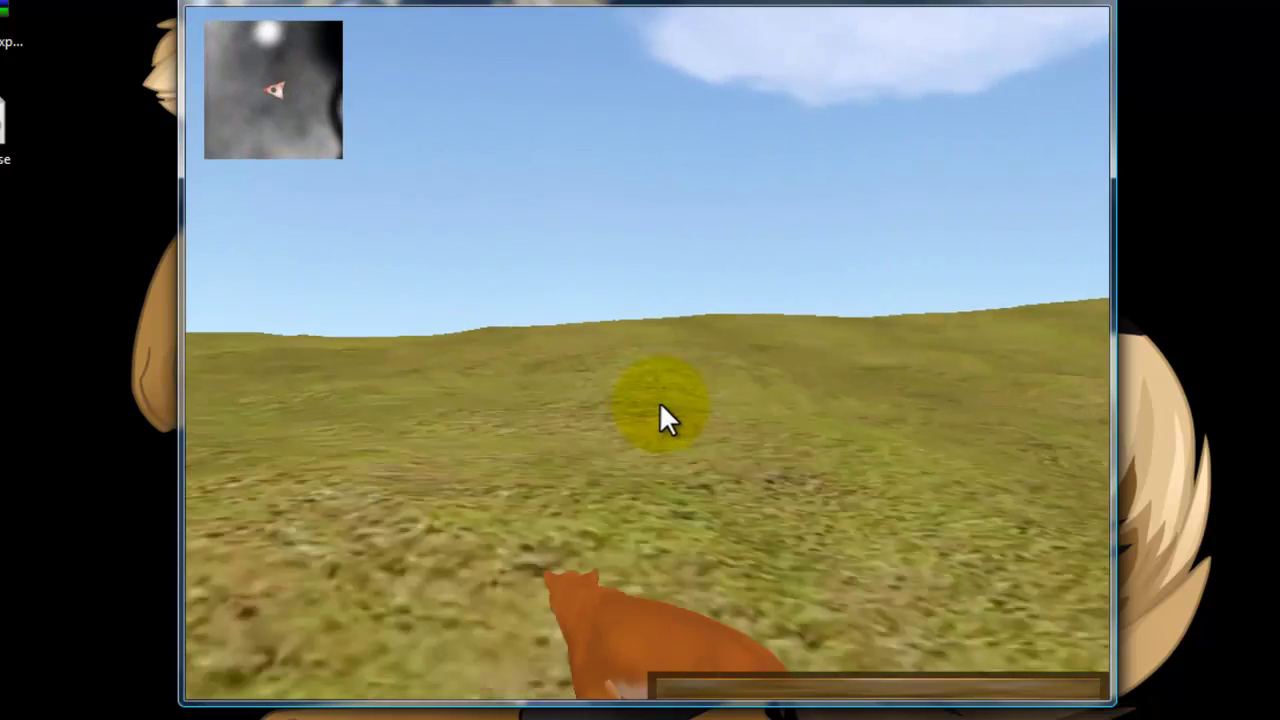
{"action": "key", "text": "w"}
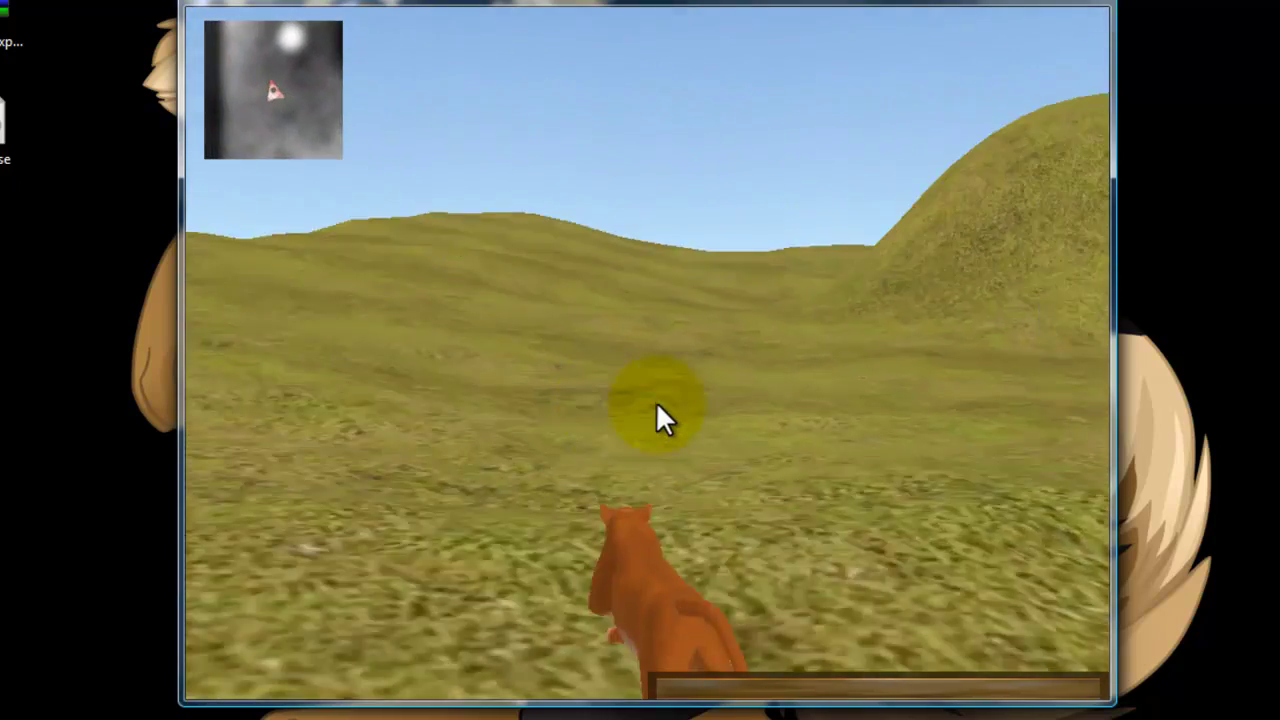
{"action": "key", "text": "w"}
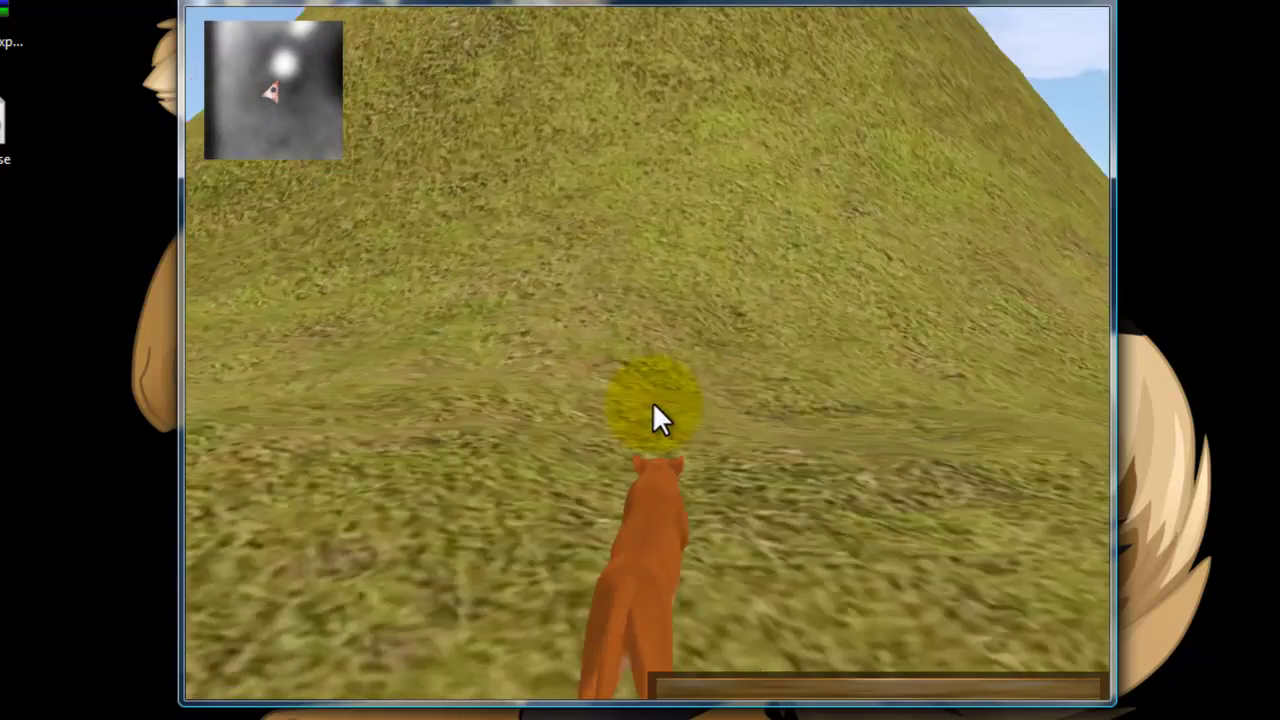
{"action": "key", "text": "w"}
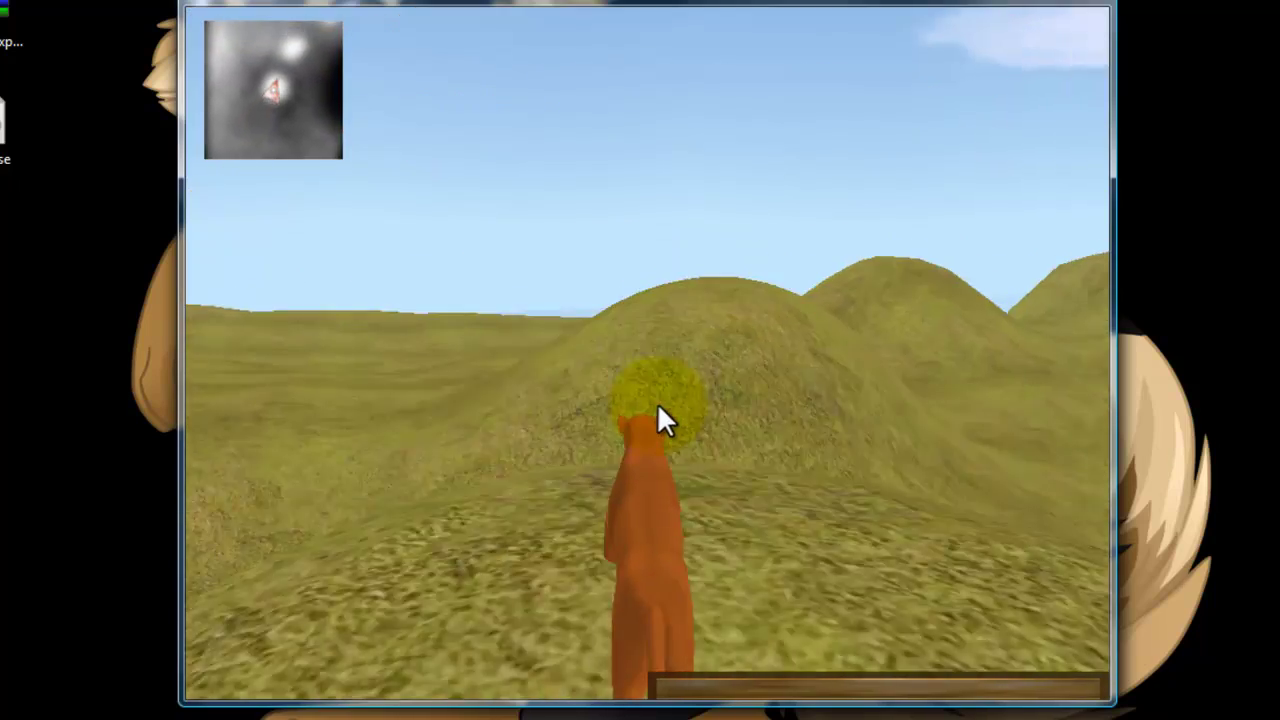
Turn the character on the peak's summit to view the lake and the neighbouring peaks
{"action": "key", "text": "d"}
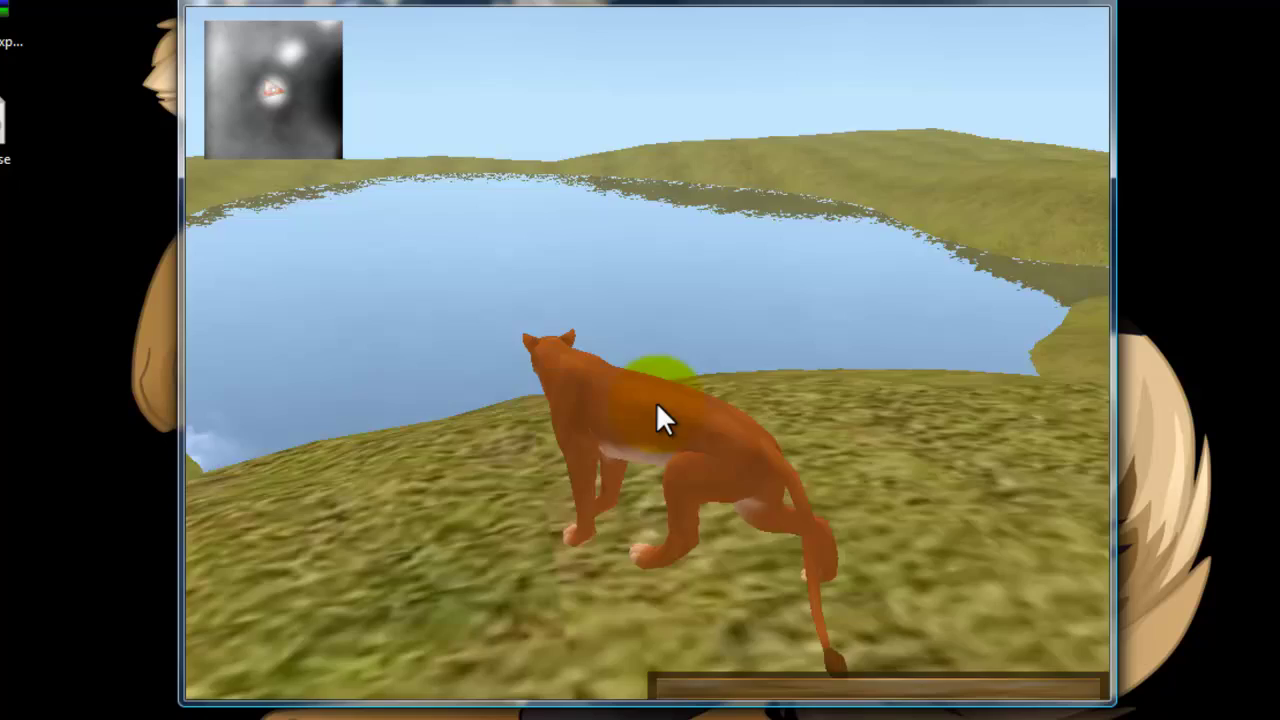
{"action": "key", "text": "a"}
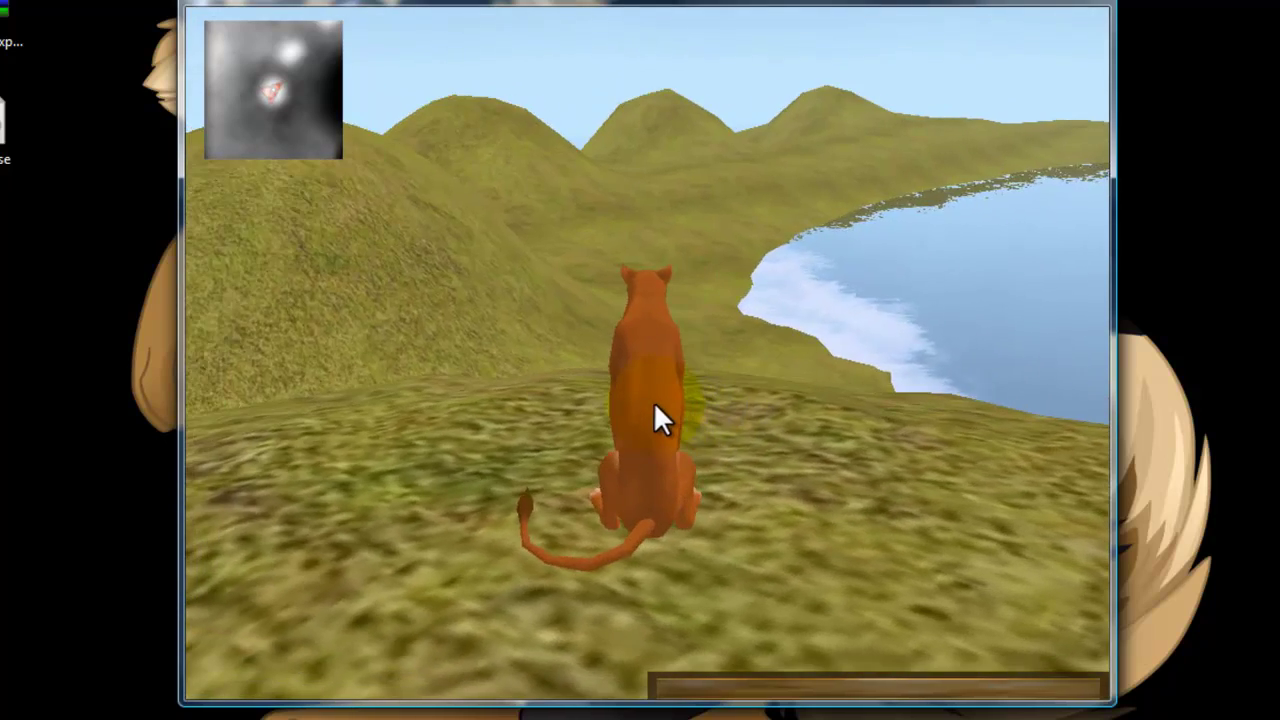
{"action": "key", "text": "Left"}
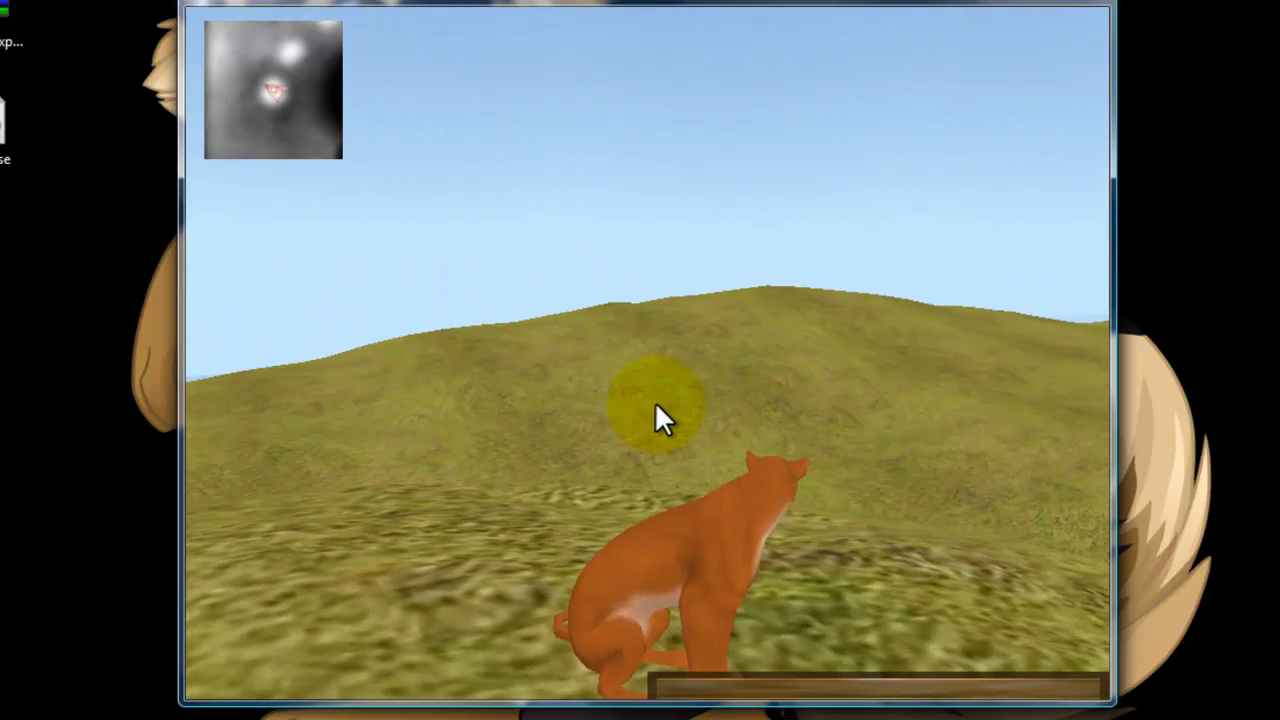
{"action": "left_click", "coordinate": [656, 405]}
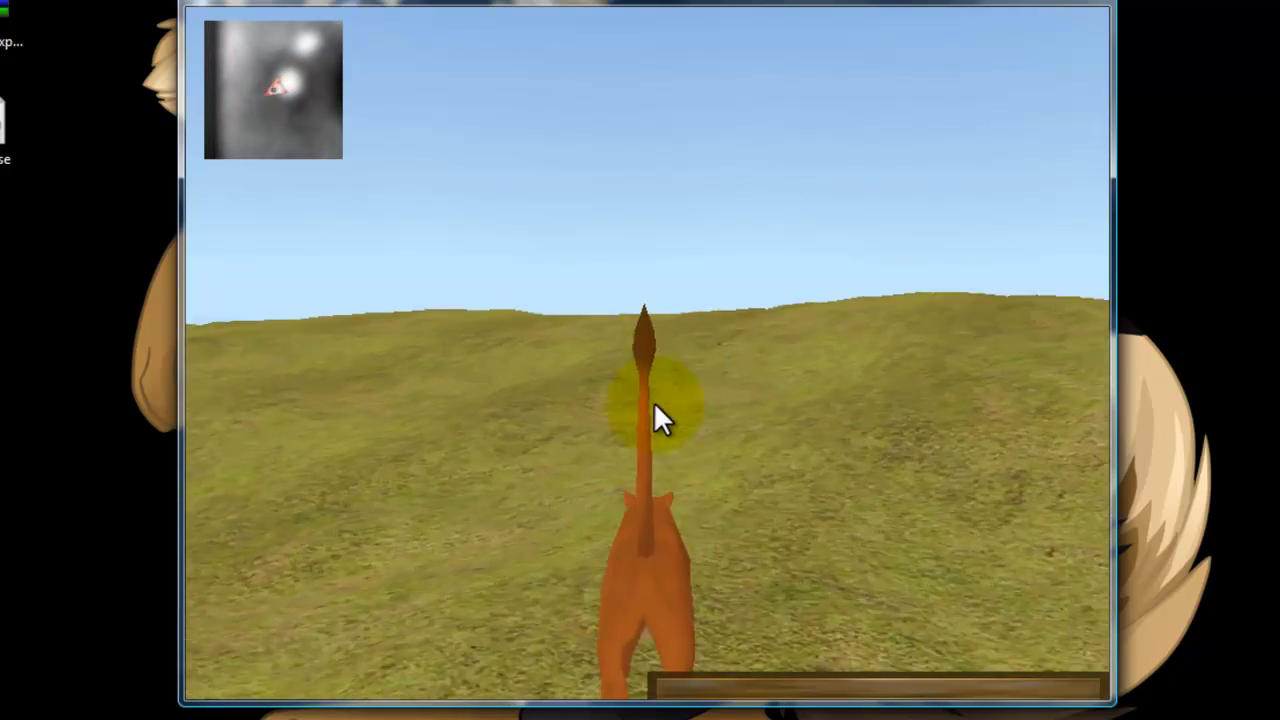
Run the character down from the peak and look around from the submerged lake bed
{"action": "key", "text": "w"}
{"action": "key", "text": "a"}
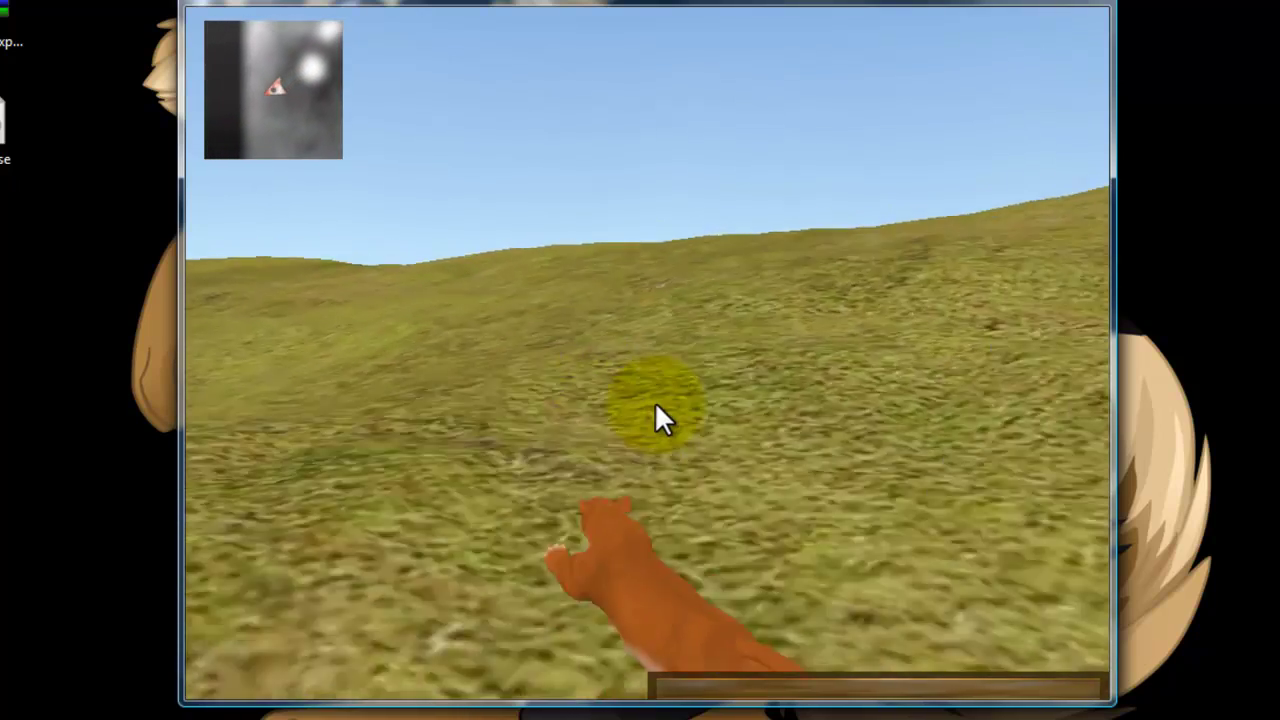
{"action": "left_click_drag", "start_coordinate": [655, 401], "coordinate": [1003, 485]}
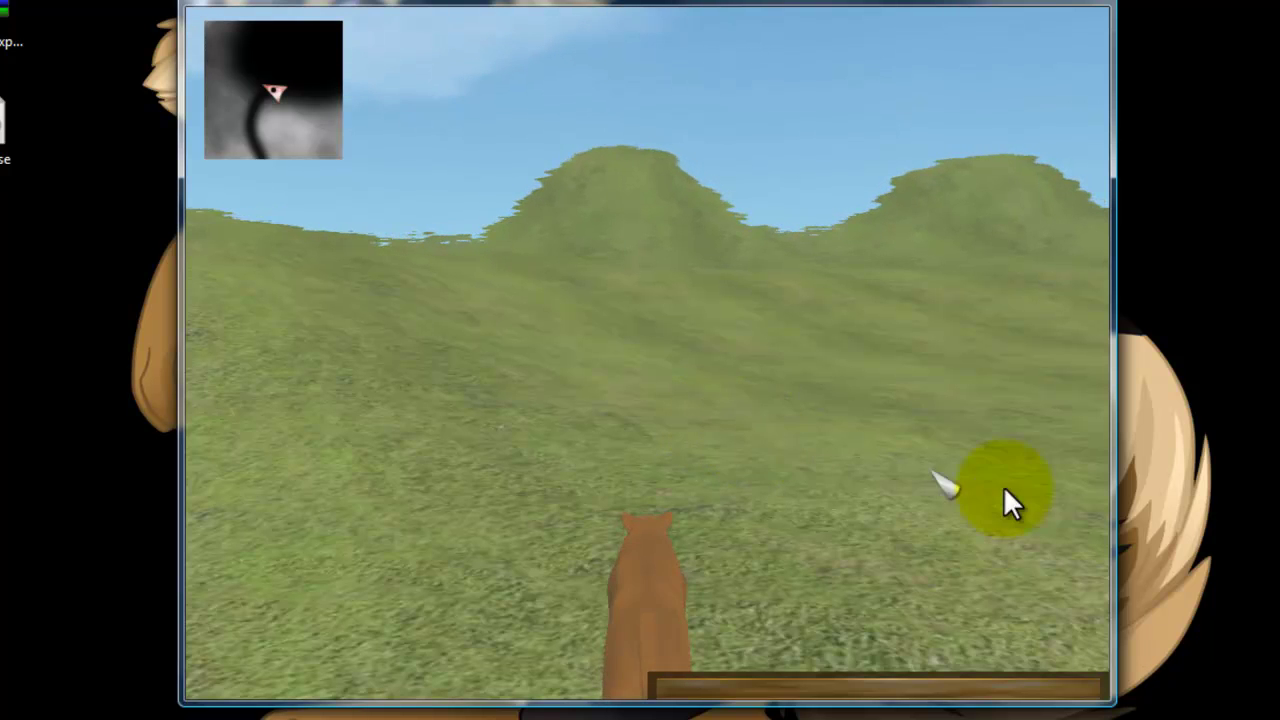
{"action": "left_click_drag", "start_coordinate": [799, 460], "coordinate": [778, 456]}
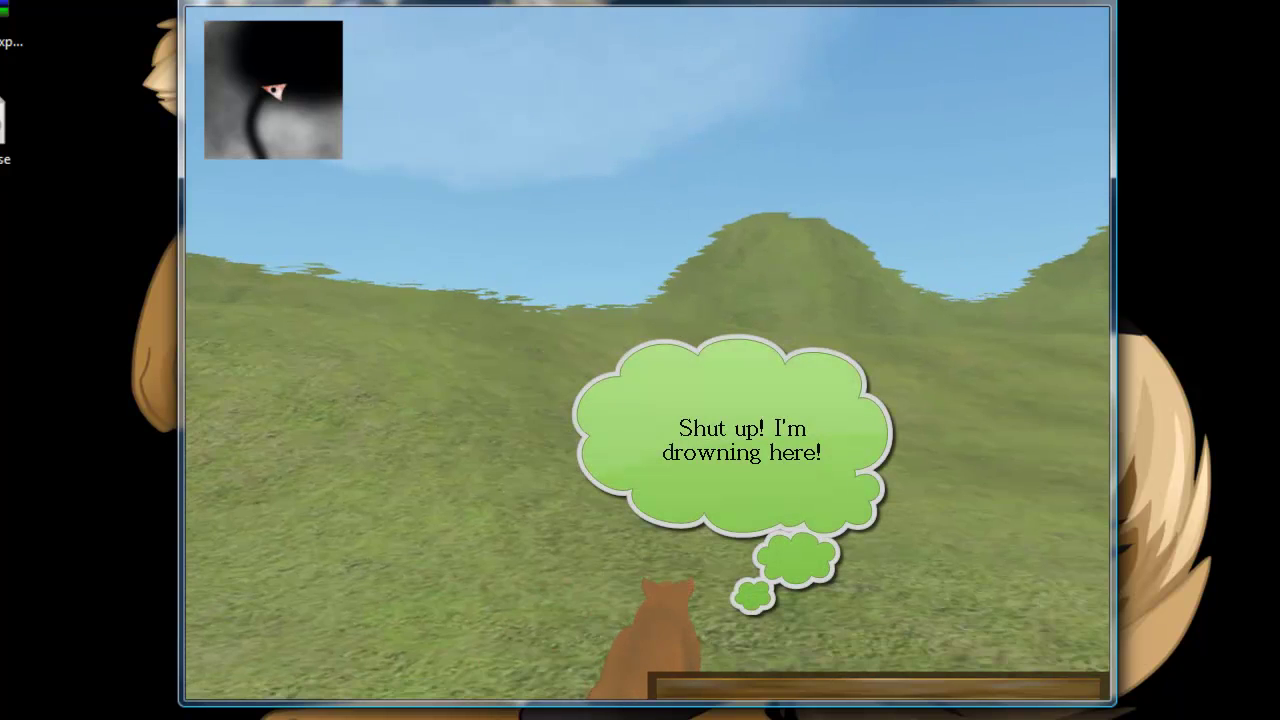